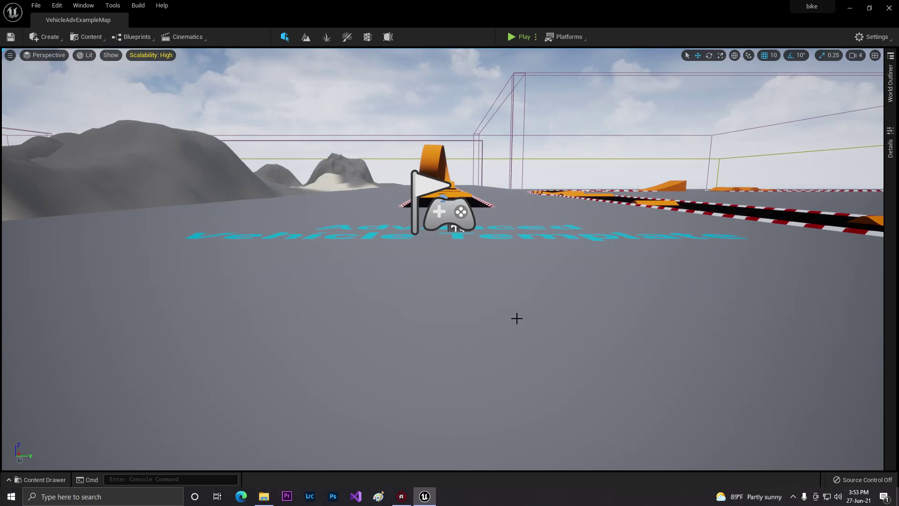
Look over the Advanced Vehicle Template level and the imported bike meshes in the models folder
{"action": "right_click_drag", "start_coordinate": [568, 222], "coordinate": [453, 225]}
{"action": "key", "text": "s"}
{"action": "key", "text": "w"}
{"action": "right_click_drag", "start_coordinate": [250, 127], "coordinate": [358, 169]}
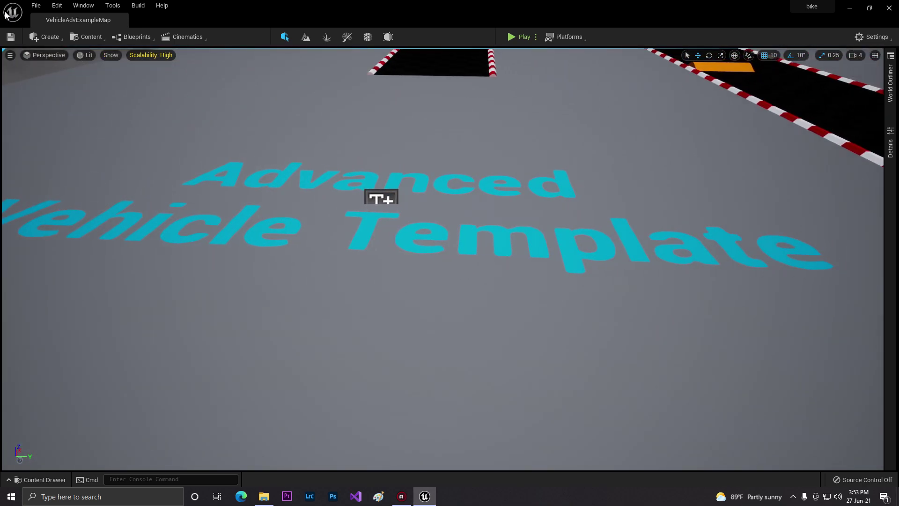
{"action": "left_click", "coordinate": [10, 37]}
{"action": "right_click_drag", "start_coordinate": [427, 112], "coordinate": [300, 91]}
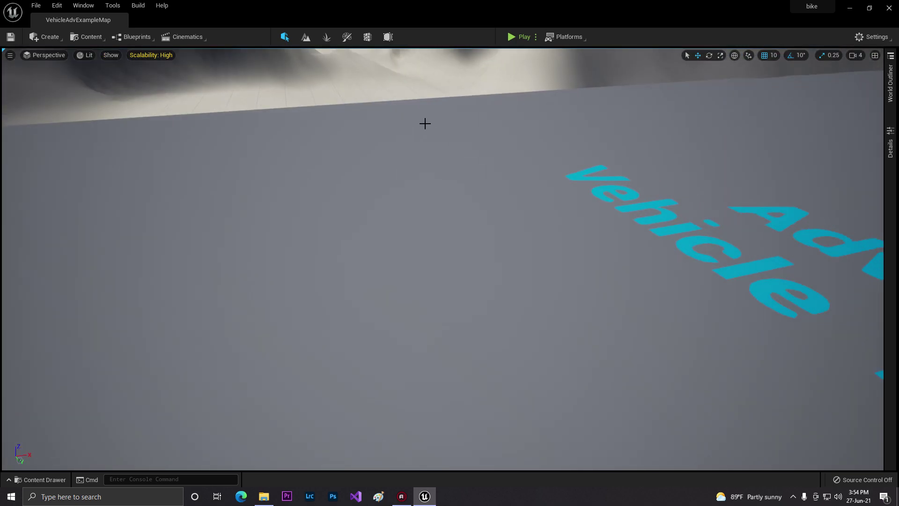
{"action": "right_click_drag", "start_coordinate": [354, 176], "coordinate": [309, 176]}
{"action": "key", "text": "ctrl+space"}
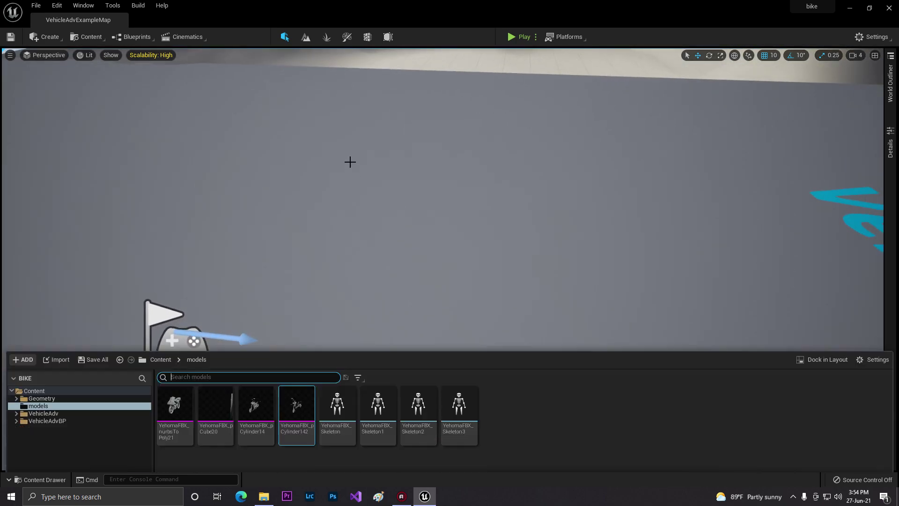
{"action": "left_click", "coordinate": [179, 360]}
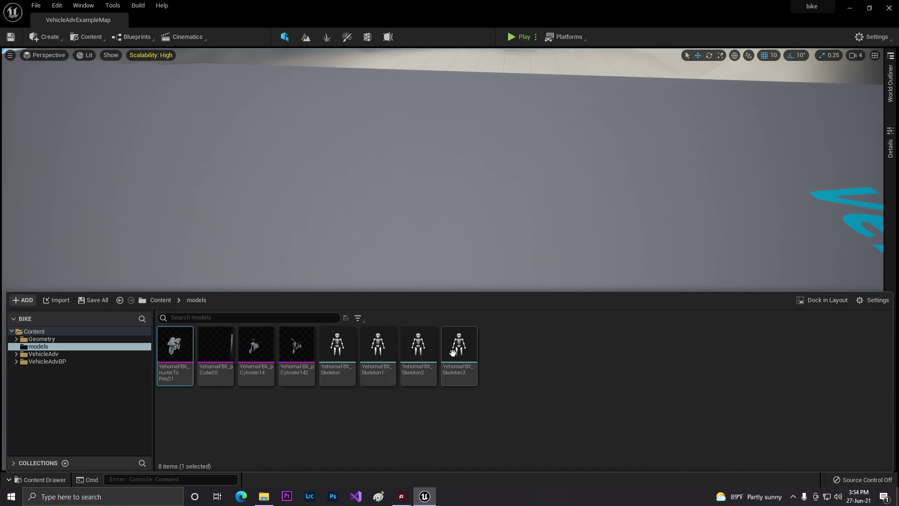
{"action": "right_click_drag", "start_coordinate": [323, 84], "coordinate": [313, 49]}
{"action": "right_click_drag", "start_coordinate": [334, 181], "coordinate": [476, 176]}
{"action": "key", "text": "s"}
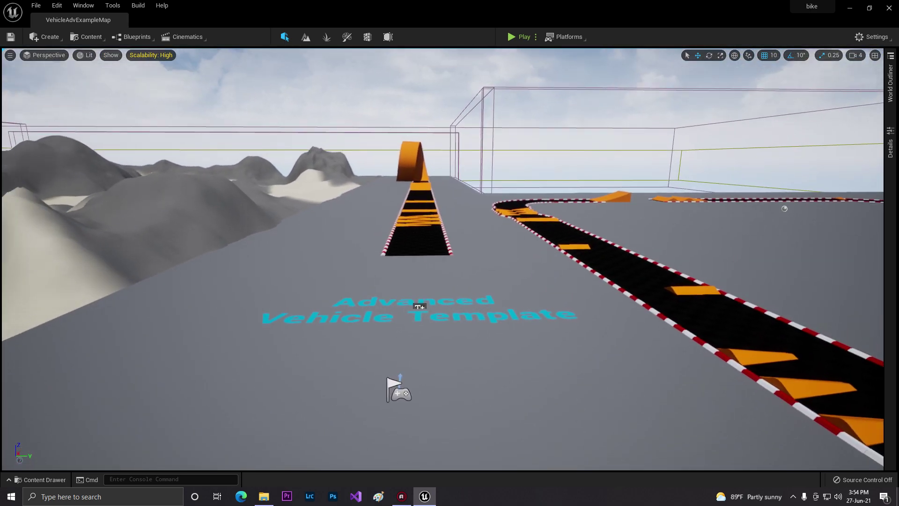
{"action": "right_click_drag", "start_coordinate": [229, 183], "coordinate": [212, 177]}
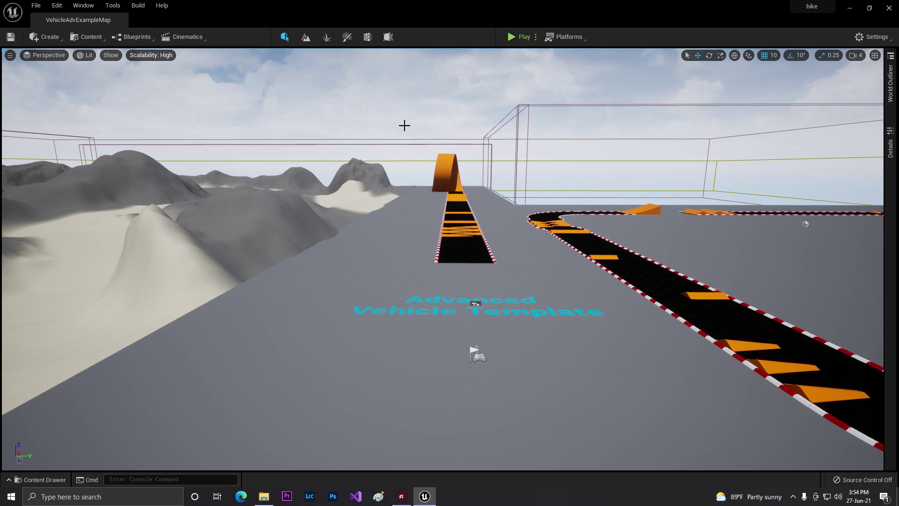
View the VehicleAdvanced games template in the new project options and close them without creating a project
{"action": "left_click", "coordinate": [36, 5]}
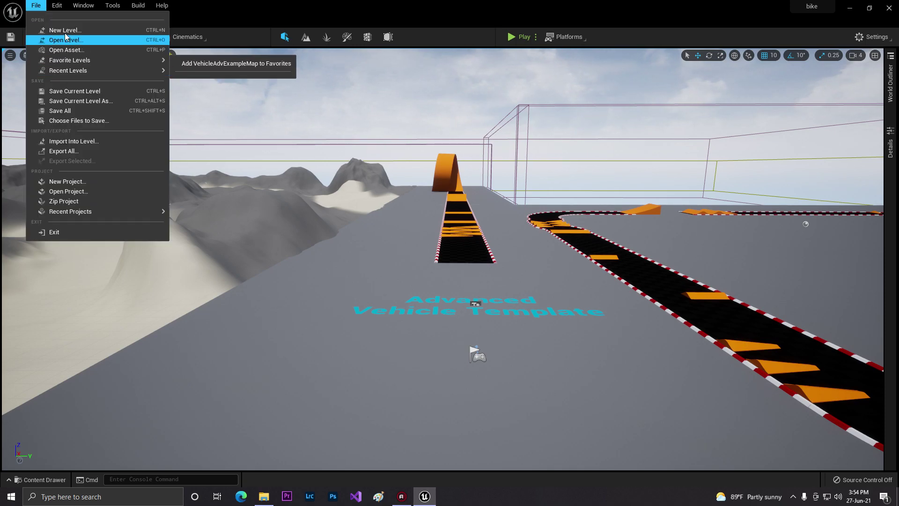
{"action": "left_click", "coordinate": [77, 181]}
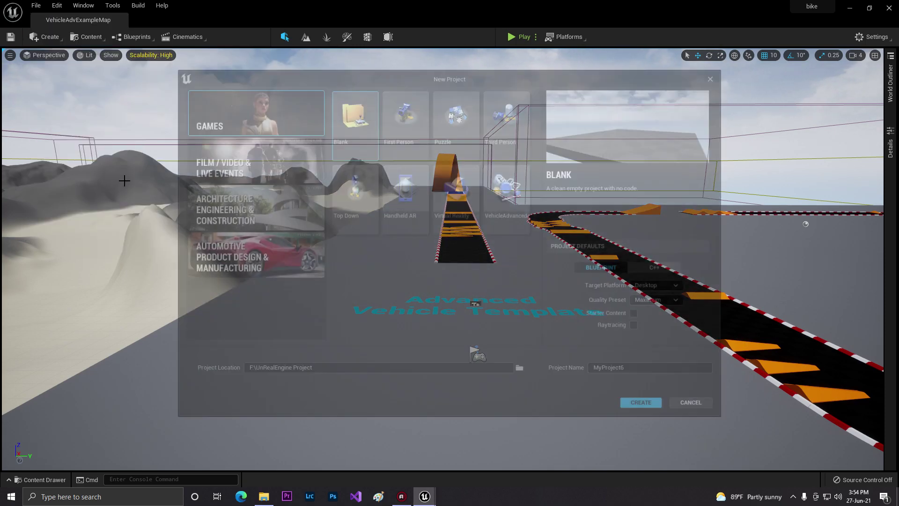
{"action": "left_click", "coordinate": [502, 211]}
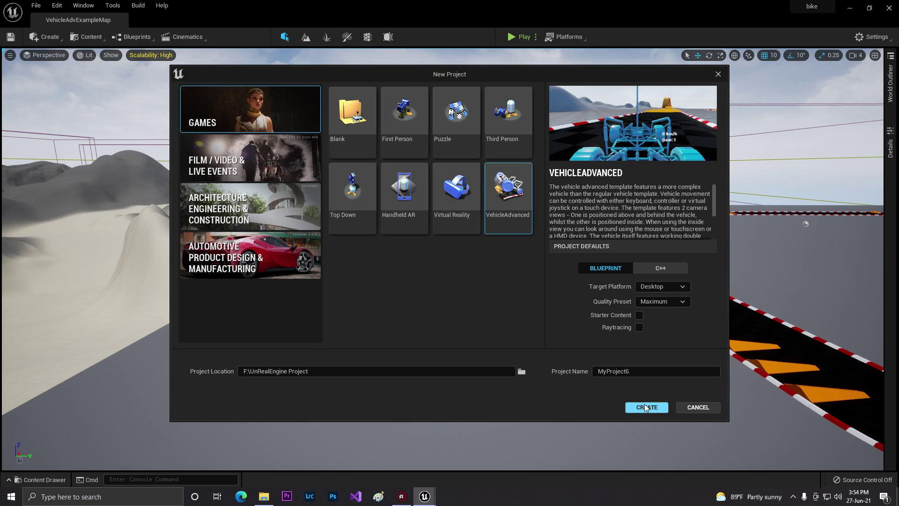
{"action": "left_click", "coordinate": [717, 74]}
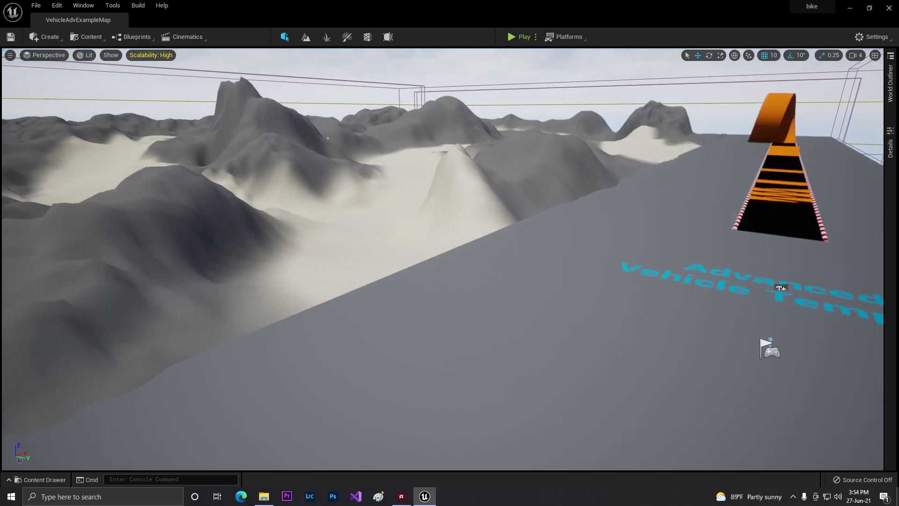
Play-test the level by driving the default buggy along the track to the loop, and stop the simulation
{"action": "key", "text": "ctrl+space"}
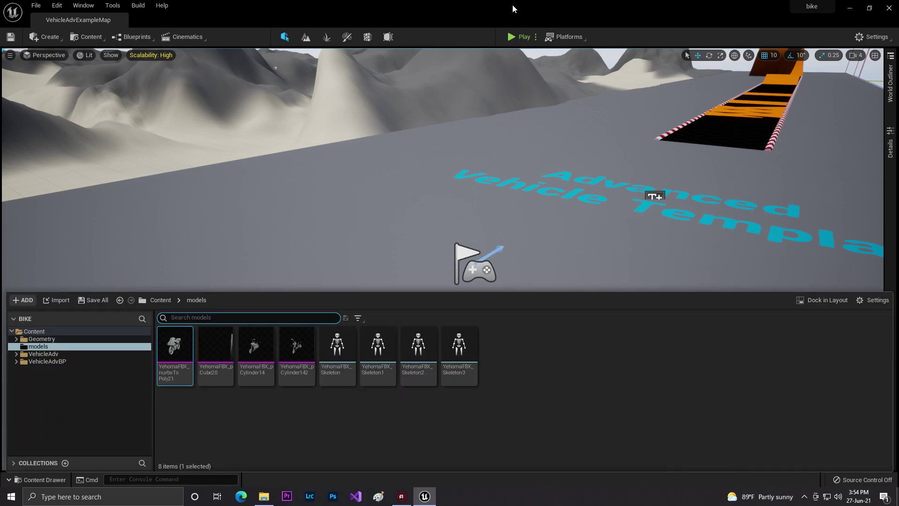
{"action": "left_click", "coordinate": [512, 37]}
{"action": "key", "text": "w"}
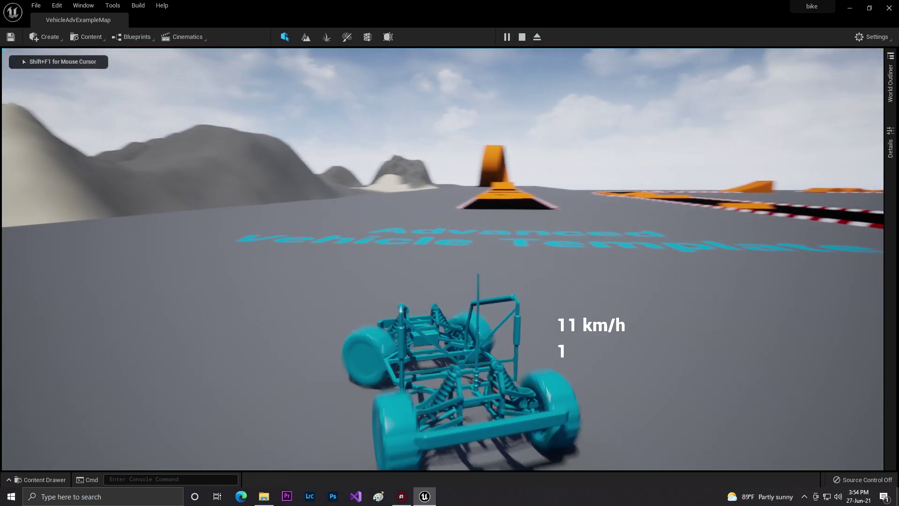
{"action": "key", "text": "d"}
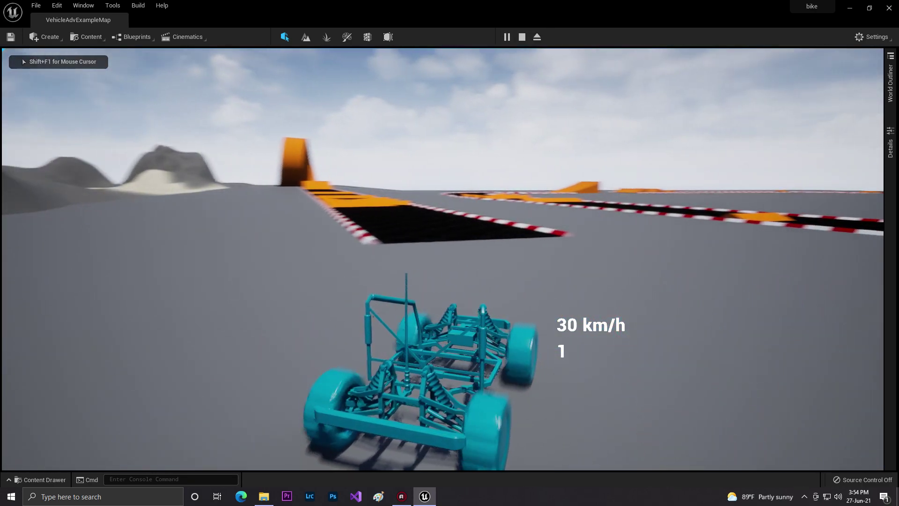
{"action": "key", "text": "a"}
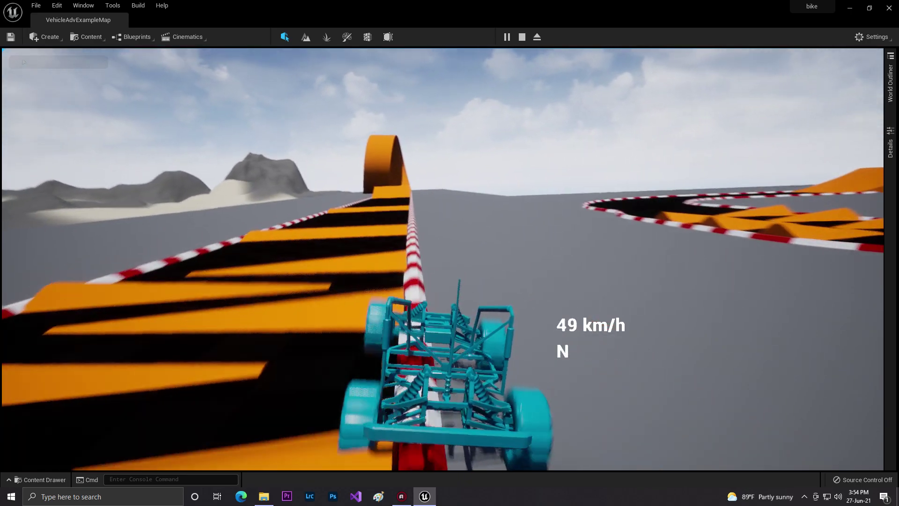
{"action": "key", "text": "d"}
{"action": "key", "text": "a"}
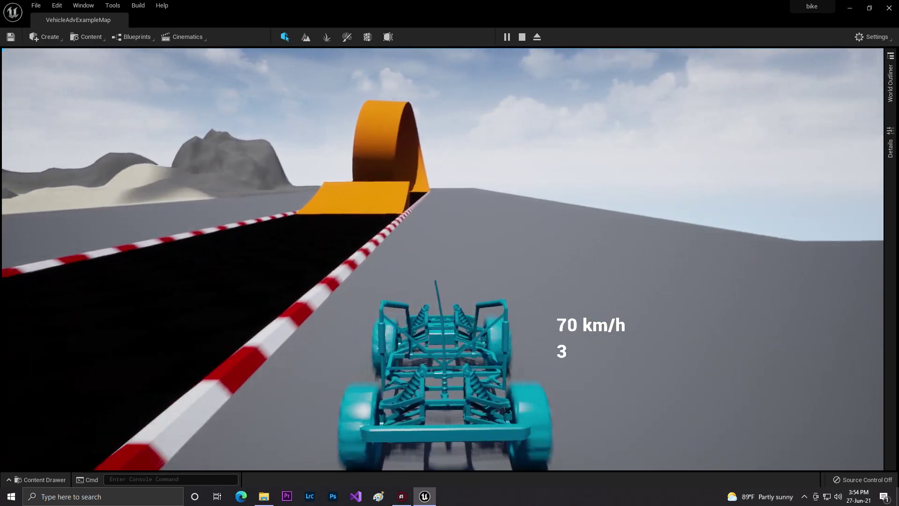
{"action": "key", "text": "a"}
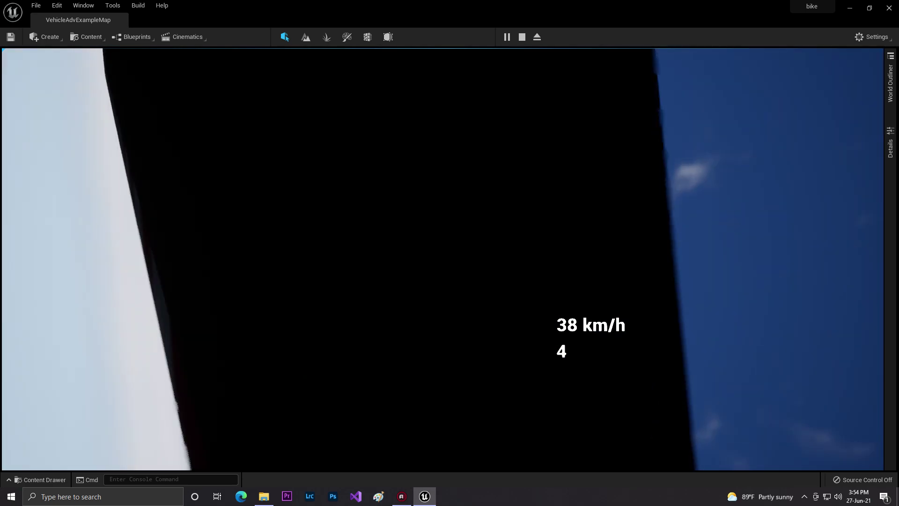
{"action": "key", "text": "Escape"}
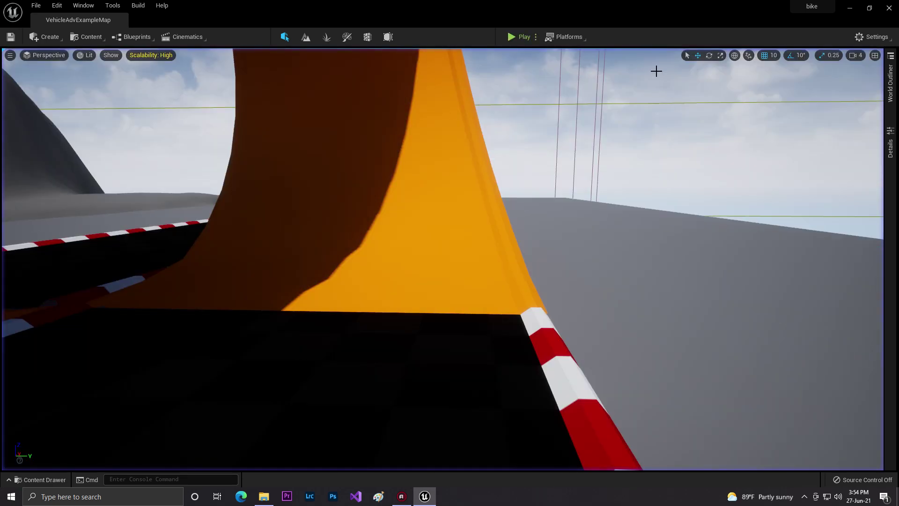
{"action": "left_click", "coordinate": [513, 39]}
{"action": "key", "text": "Escape"}
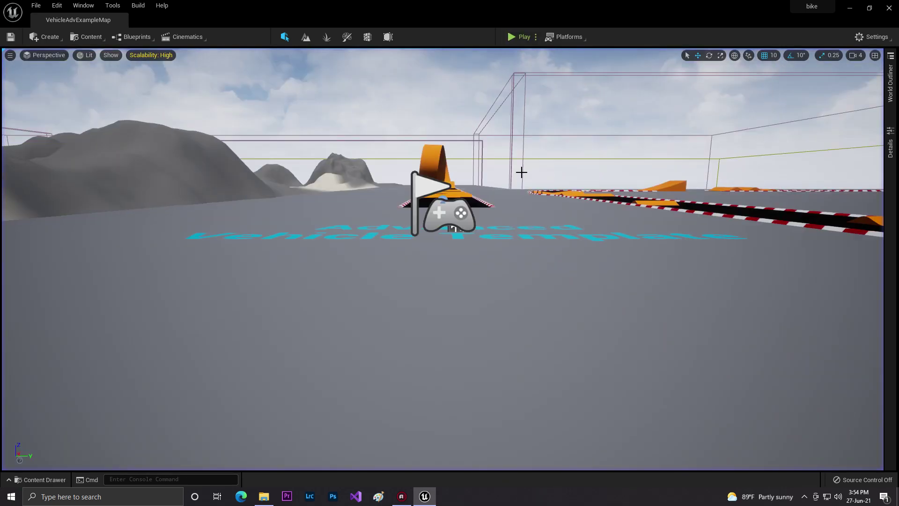
Open ChaosVehicleBlueprint from the VehicleAdvBP Blueprints folder and display its 3D viewport
{"action": "key", "text": "ctrl+space"}
{"action": "left_click", "coordinate": [68, 362]}
{"action": "double_click", "coordinate": [176, 345]}
{"action": "double_click", "coordinate": [222, 342]}
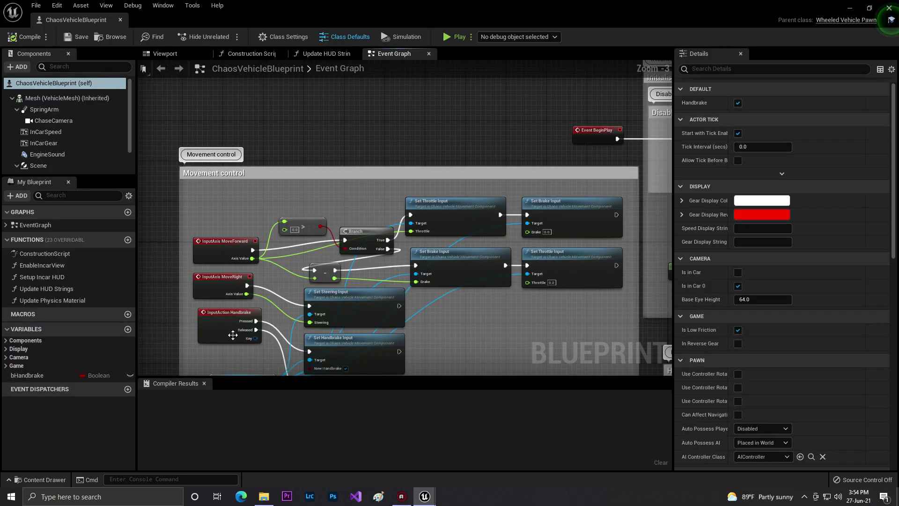
{"action": "left_click", "coordinate": [156, 56]}
Enable Hidden in Game for the inherited vehicle mesh and compile the blueprint
{"action": "key", "text": "w"}
{"action": "right_click_drag", "start_coordinate": [398, 193], "coordinate": [457, 191]}
{"action": "left_click", "coordinate": [338, 247]}
{"action": "right_click_drag", "start_coordinate": [325, 189], "coordinate": [304, 190]}
{"action": "key", "text": "s"}
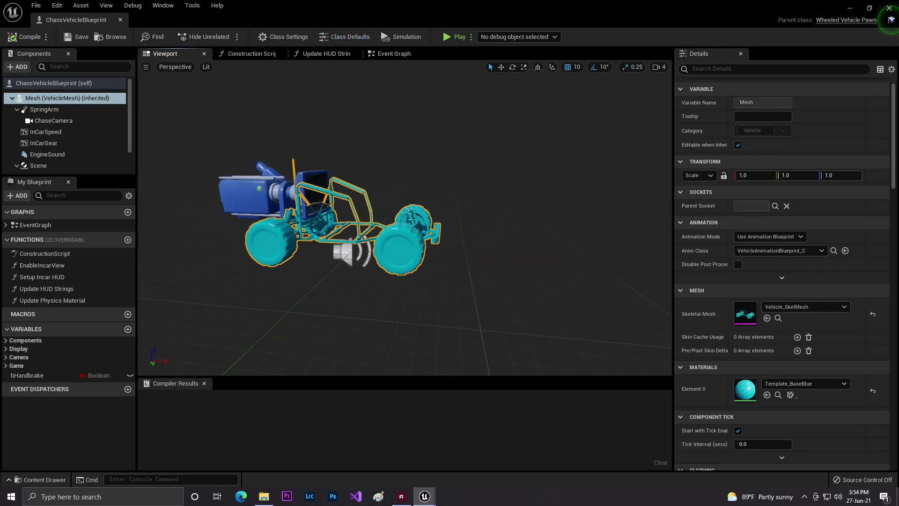
{"action": "left_click", "coordinate": [325, 189]}
{"action": "right_click_drag", "start_coordinate": [428, 208], "coordinate": [414, 208]}
{"action": "key", "text": "a"}
{"action": "left_click_drag", "start_coordinate": [444, 195], "coordinate": [151, 203]}
{"action": "left_click", "coordinate": [535, 250]}
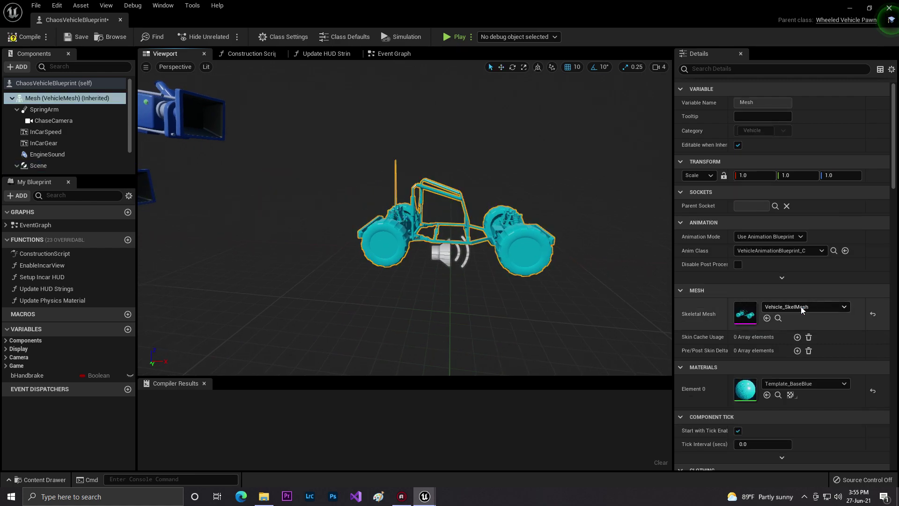
{"action": "left_click_drag", "start_coordinate": [896, 166], "coordinate": [884, 319]}
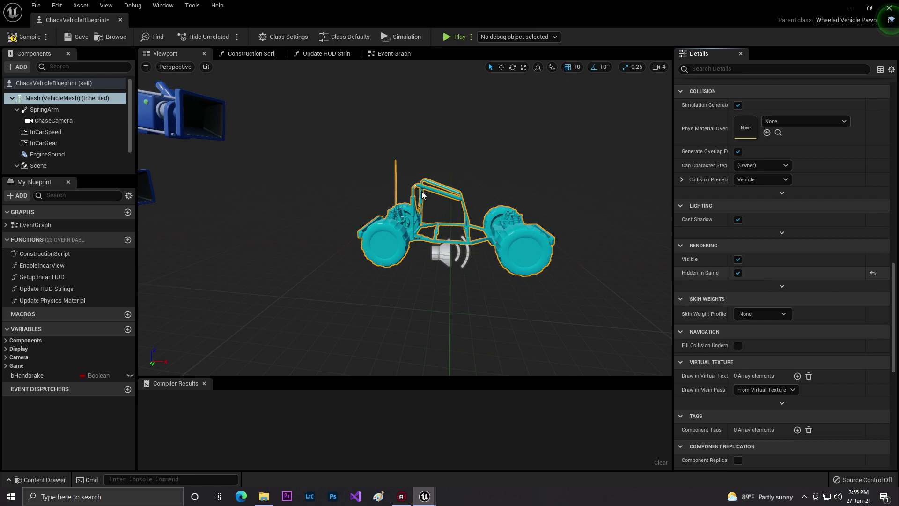
{"action": "left_click", "coordinate": [25, 37]}
Add the YehomaFBX nurbsToPoly21, pCube20, pCylinder14 and pCylinder142 skeletal meshes from the models folder as components of the vehicle blueprint
{"action": "key", "text": "ctrl+space"}
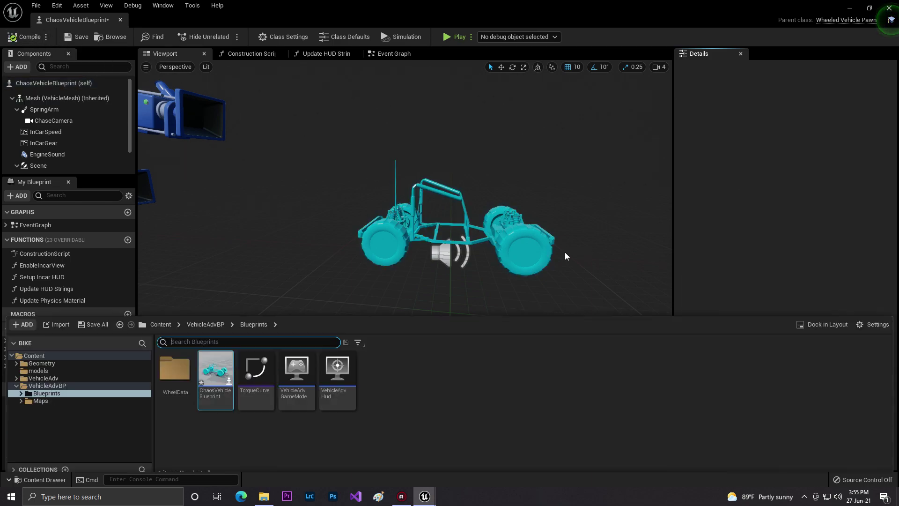
{"action": "left_click", "coordinate": [159, 319]}
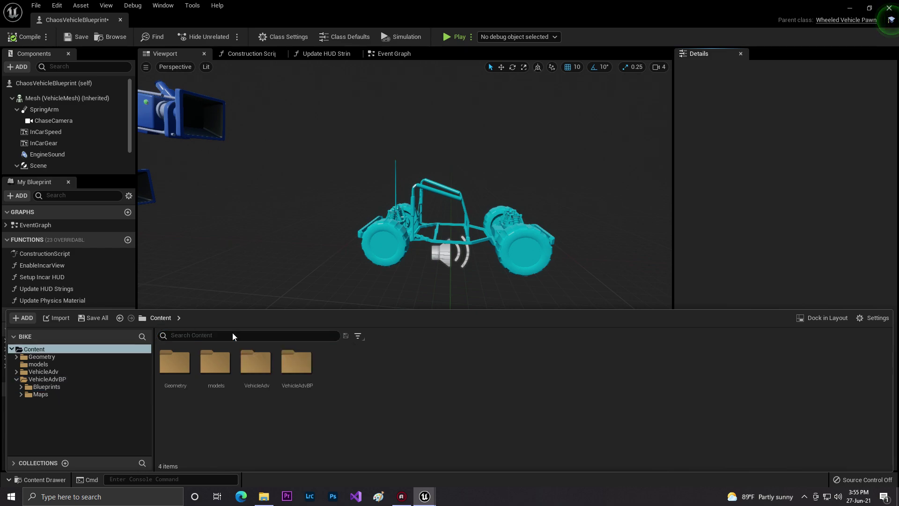
{"action": "double_click", "coordinate": [208, 375]}
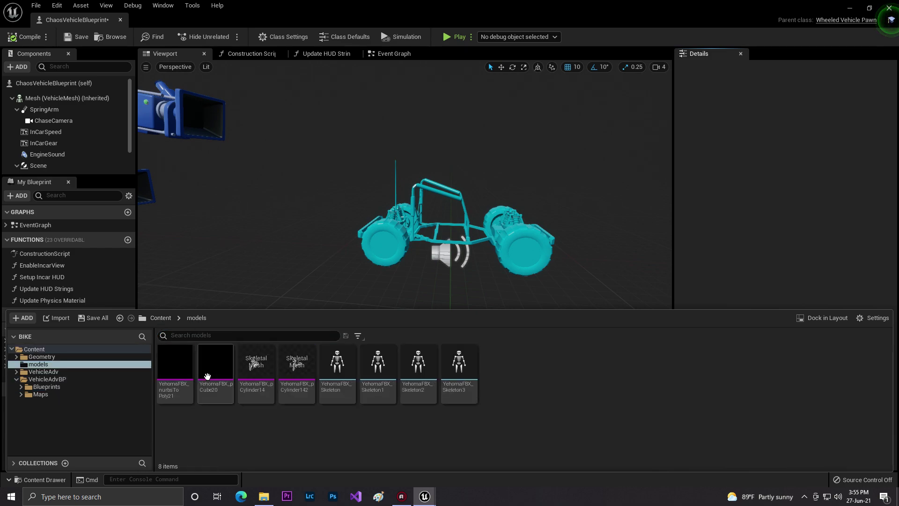
{"action": "left_click", "coordinate": [181, 369]}
{"action": "left_click", "coordinate": [296, 369], "text": "shift"}
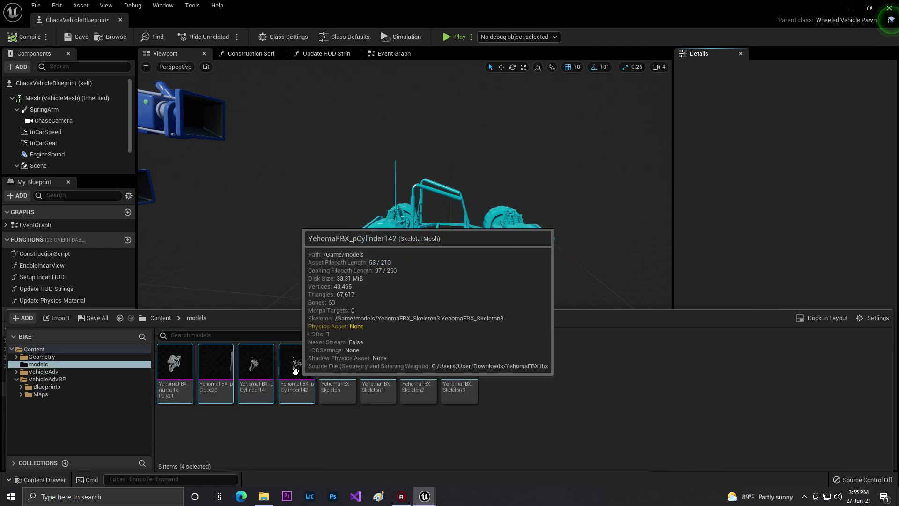
{"action": "left_click_drag", "start_coordinate": [180, 361], "coordinate": [50, 96]}
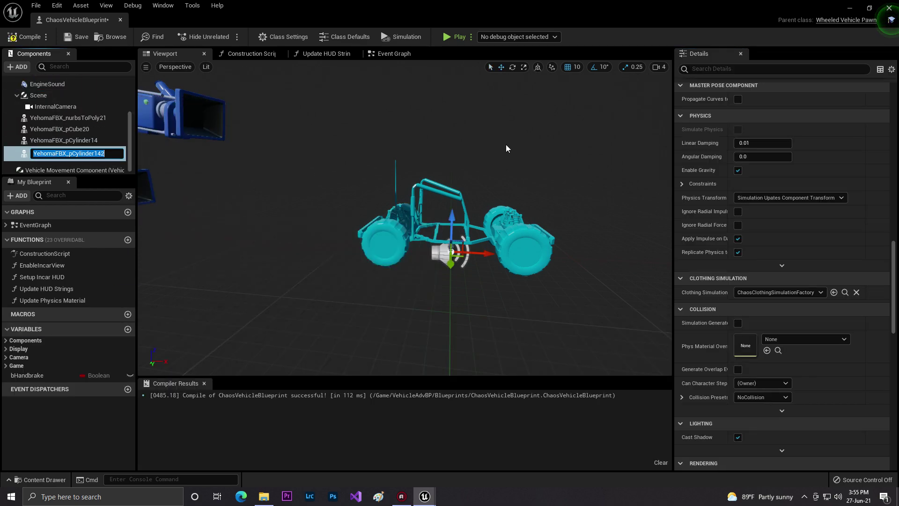
Set the scale of the YehomaFBX_nurbsToPoly21 component to 10 on the X, Y and Z axes
{"action": "left_click", "coordinate": [63, 120]}
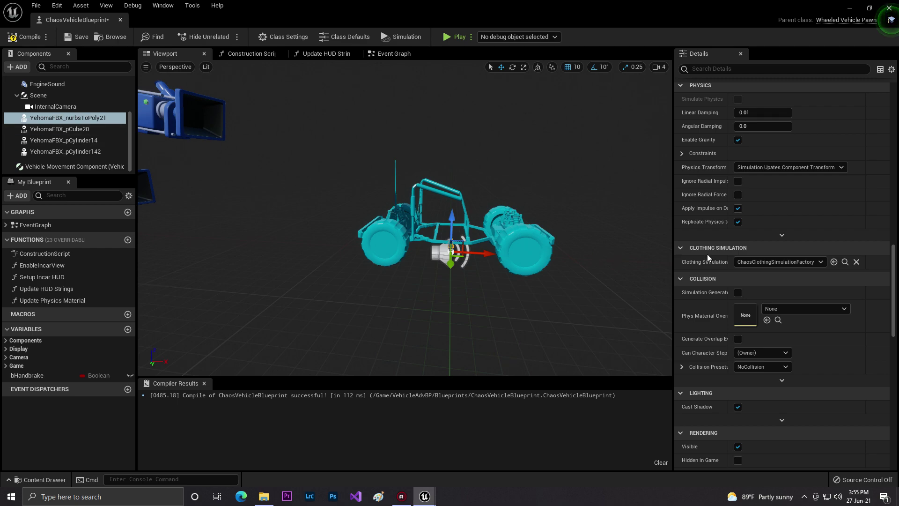
{"action": "scroll", "coordinate": [768, 246], "scroll_direction": "up", "scroll_amount": 15}
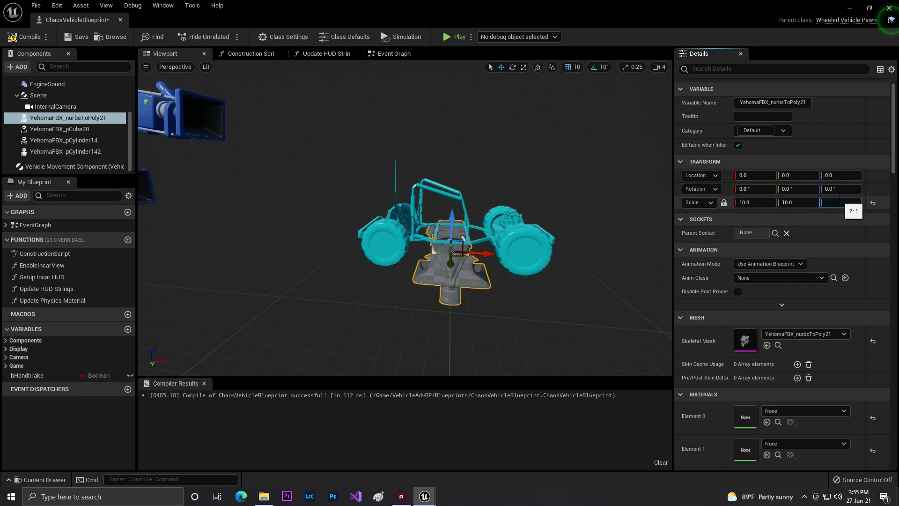
{"action": "type", "text": "10"}
{"action": "key", "text": "Return"}
Rotate the YehomaFBX_nurbsToPoly21 bike body -90° about the Z axis to align it with the buggy's length
{"action": "right_click_drag", "start_coordinate": [412, 249], "coordinate": [436, 243]}
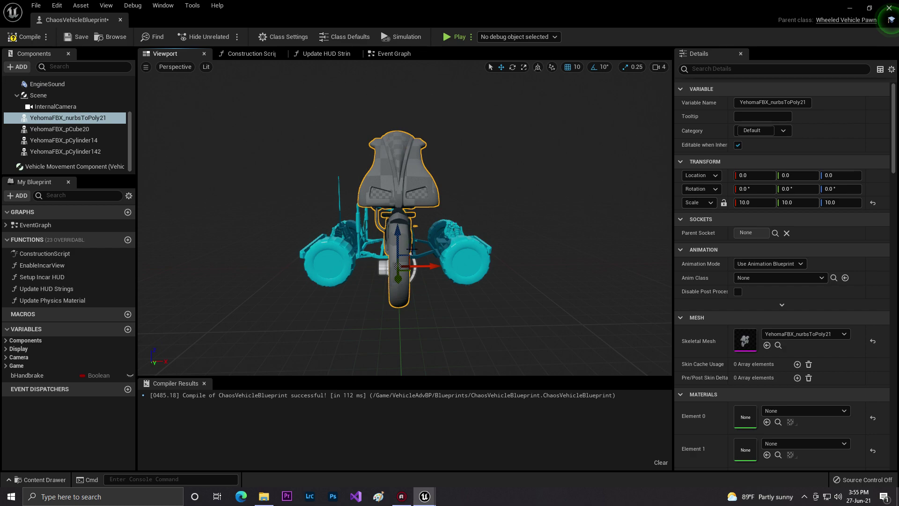
{"action": "left_click_drag", "start_coordinate": [380, 286], "coordinate": [399, 285]}
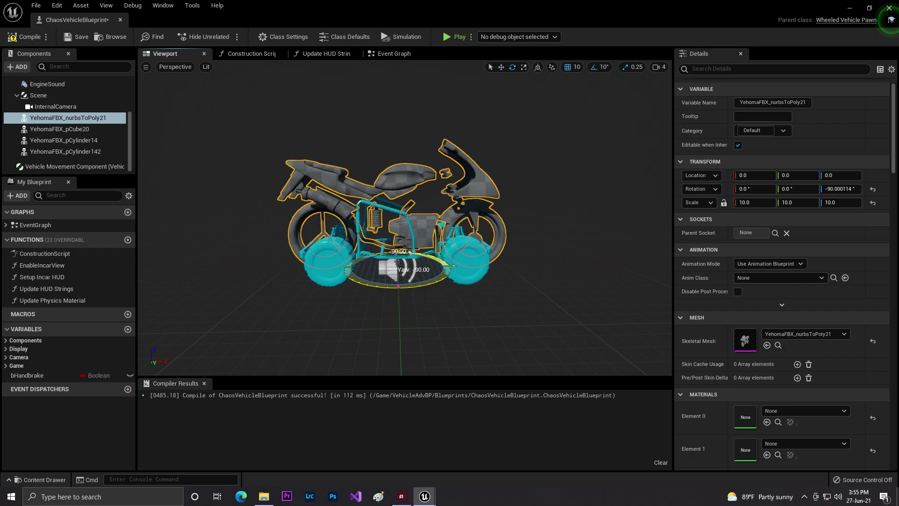
{"action": "scroll", "coordinate": [454, 265], "scroll_direction": "up", "scroll_amount": 3}
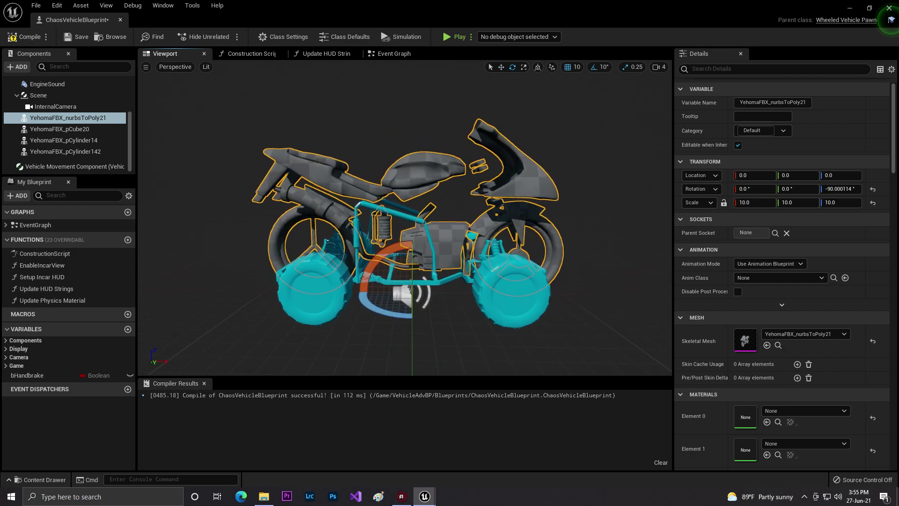
Set the scale of the pCube20, pCylinder14 and pCylinder142 components to 10 on the X, Y and Z axes
{"action": "left_click", "coordinate": [69, 133]}
{"action": "left_click", "coordinate": [65, 151], "text": "shift"}
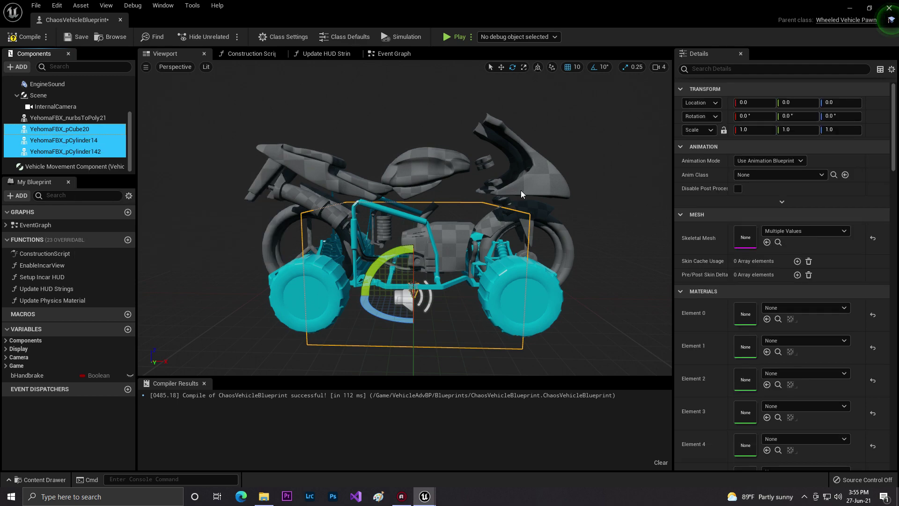
{"action": "left_click", "coordinate": [753, 129]}
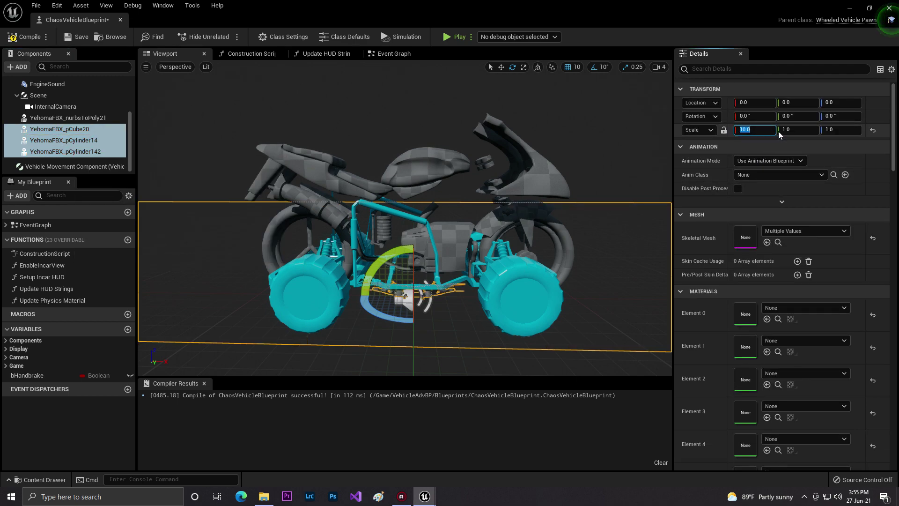
{"action": "key", "text": "Return"}
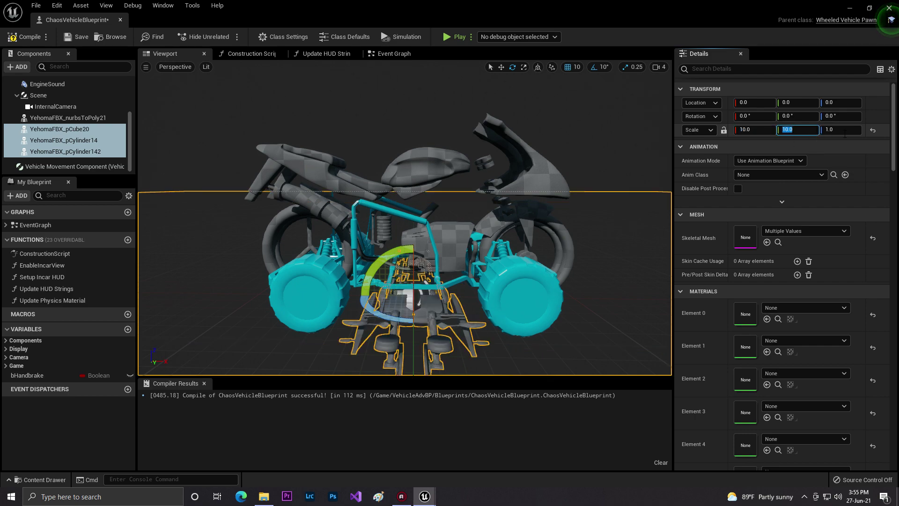
{"action": "left_click", "coordinate": [835, 126]}
{"action": "type", "text": "10"}
{"action": "key", "text": "Return"}
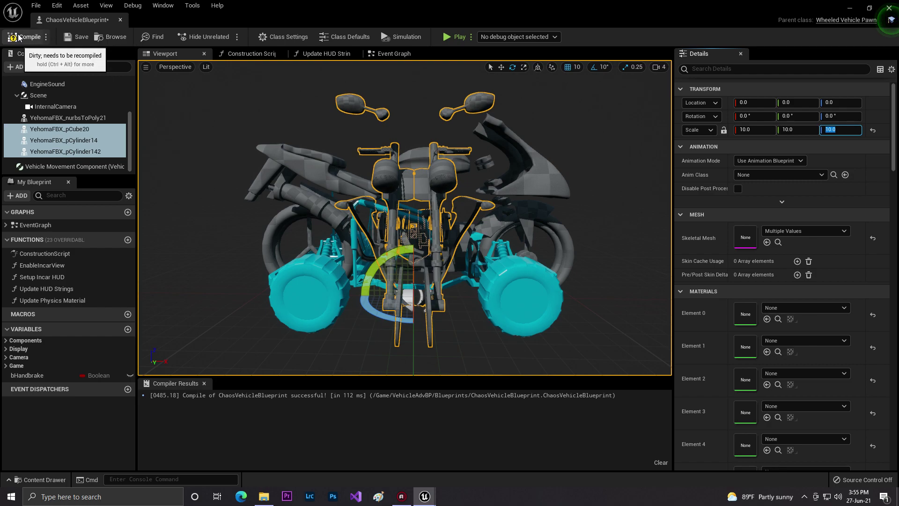
Rotate the pCube20, pCylinder14 and pCylinder142 components together by -90° about the Z axis and compile the blueprint
{"action": "left_click_drag", "start_coordinate": [377, 307], "coordinate": [426, 282]}
{"action": "right_click_drag", "start_coordinate": [336, 237], "coordinate": [473, 248]}
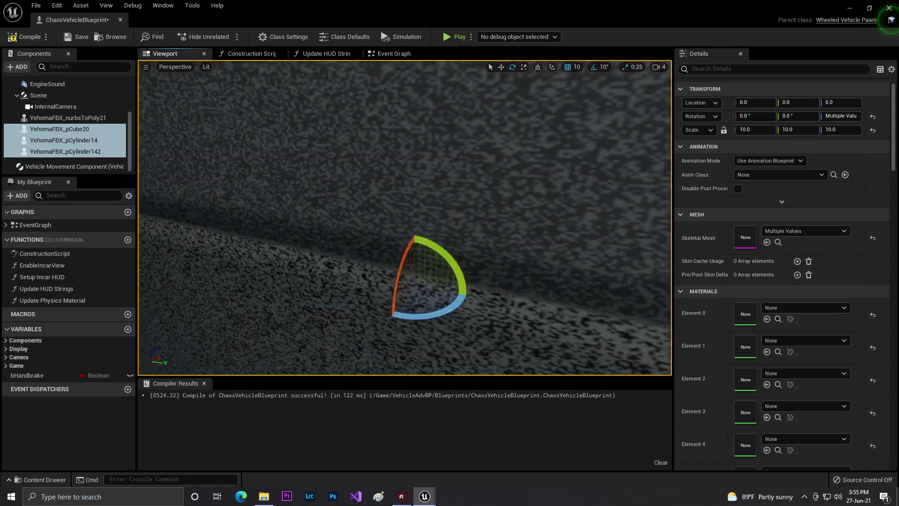
{"action": "key", "text": "f"}
{"action": "right_click_drag", "start_coordinate": [405, 225], "coordinate": [292, 276]}
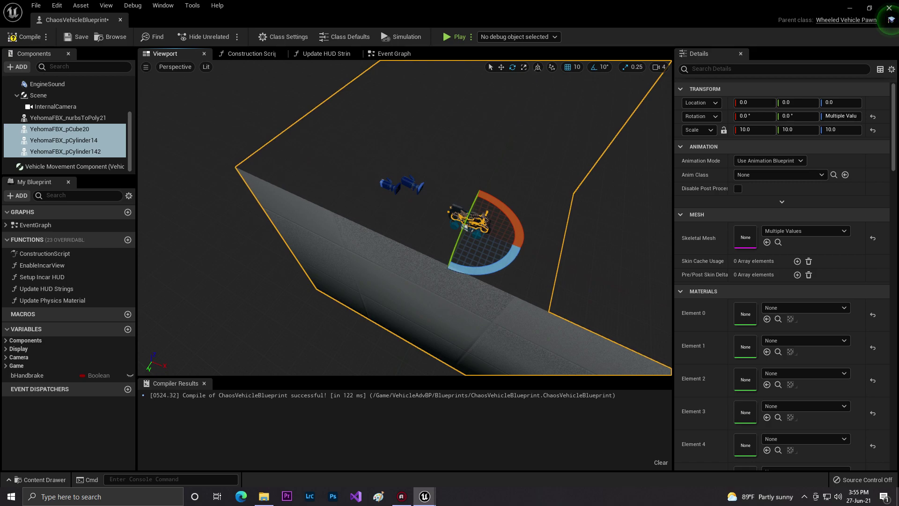
{"action": "left_click", "coordinate": [18, 37]}
Identify the component that forms the huge wall around the bike, YehomaFBX_pCube20, and delete it from the blueprint
{"action": "left_click", "coordinate": [73, 154]}
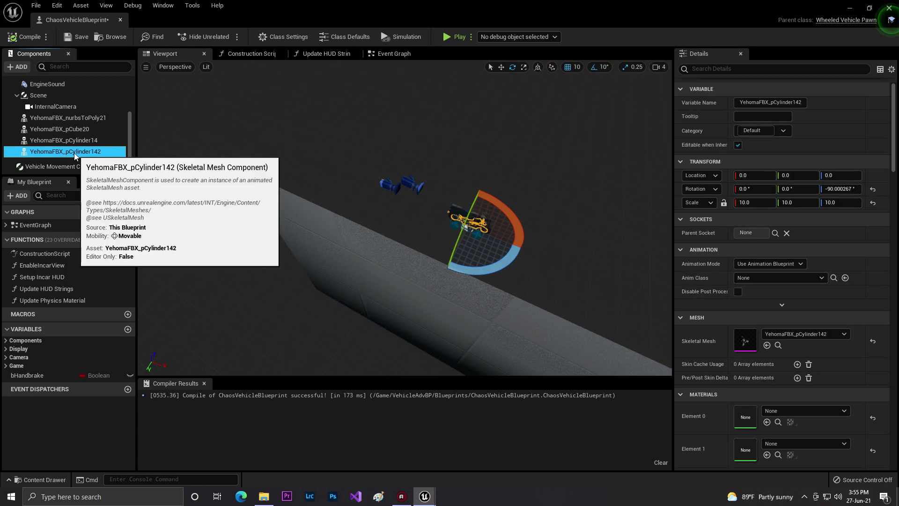
{"action": "left_click", "coordinate": [80, 142]}
{"action": "left_click", "coordinate": [84, 132]}
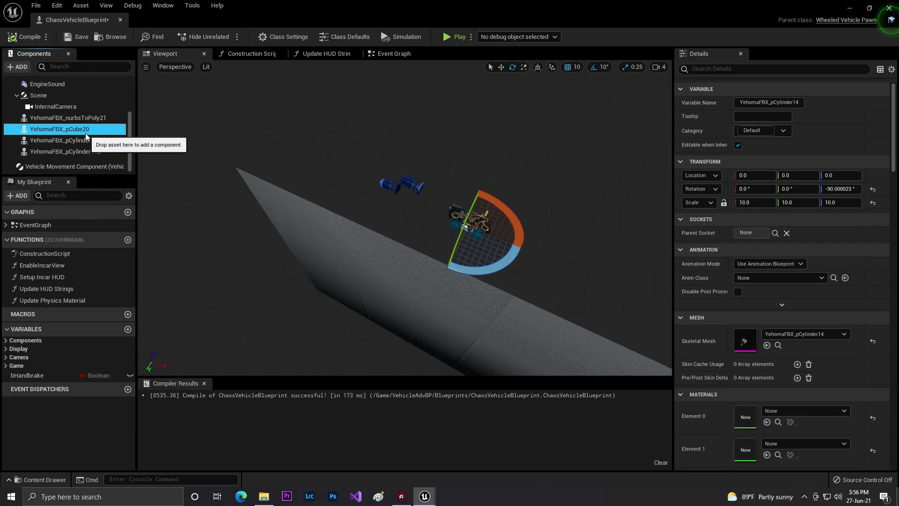
{"action": "right_click", "coordinate": [76, 128]}
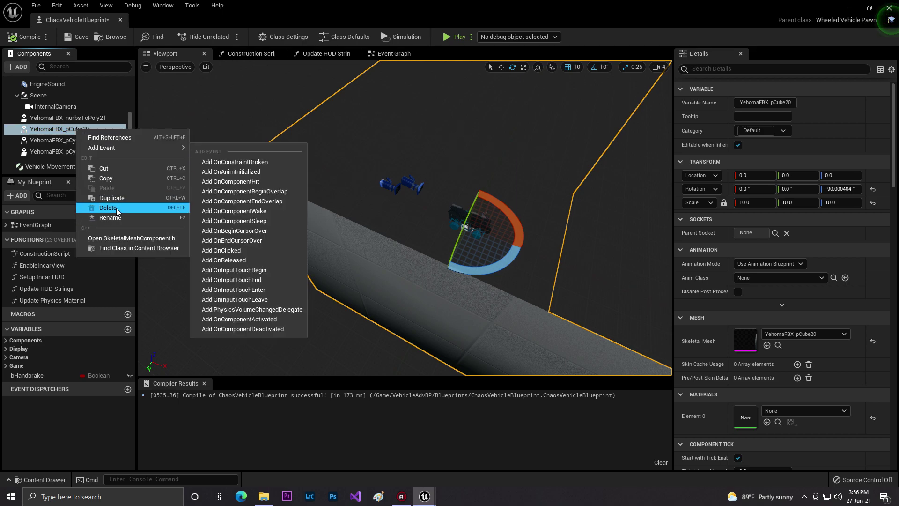
{"action": "left_click", "coordinate": [116, 207]}
{"action": "right_click_drag", "start_coordinate": [404, 218], "coordinate": [420, 204]}
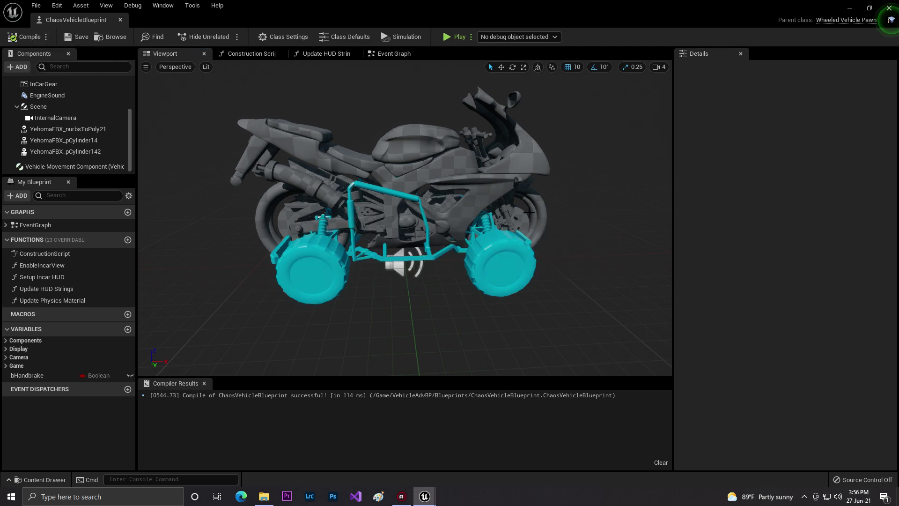
Play VehicleAdvExampleMap from the level editor, test-drive the bike around the track and over the ramps, and end the play session
{"action": "left_click", "coordinate": [849, 8]}
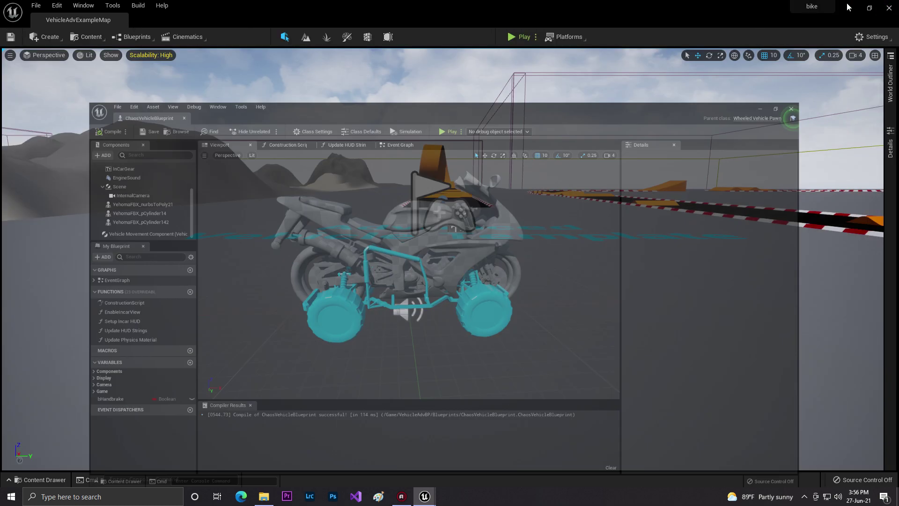
{"action": "left_click", "coordinate": [513, 37]}
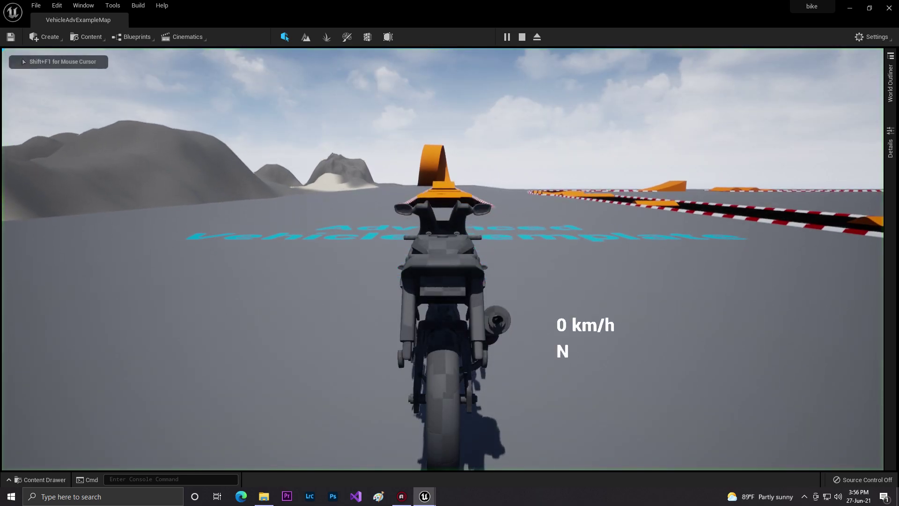
{"action": "key", "text": "w"}
{"action": "key", "text": "a"}
{"action": "key", "text": "d"}
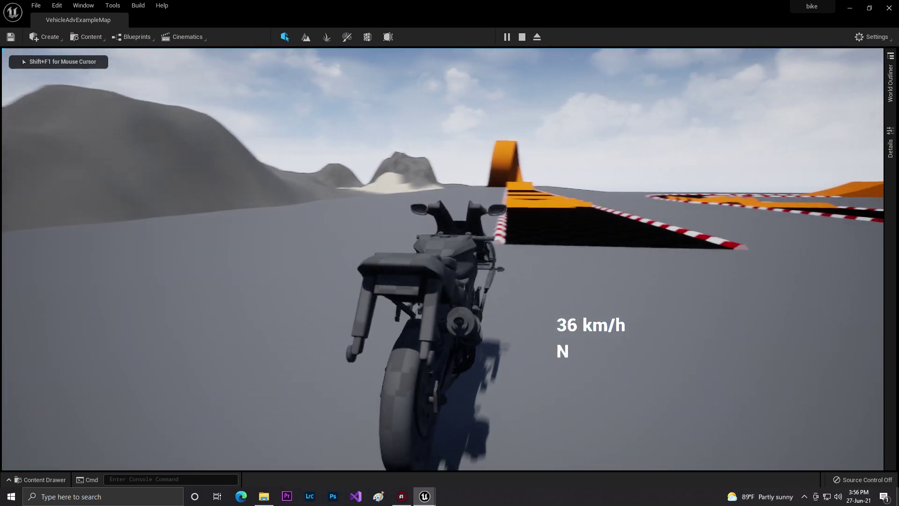
{"action": "key", "text": "a"}
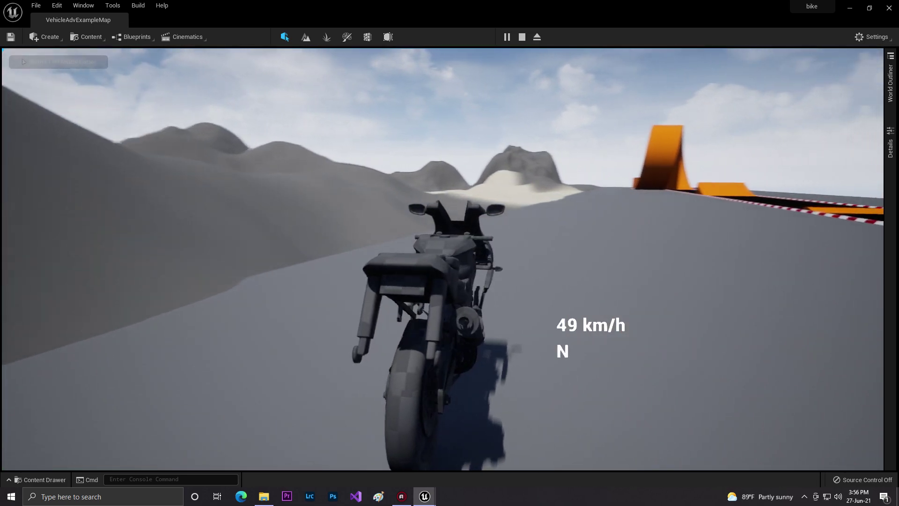
{"action": "key", "text": "d"}
{"action": "key", "text": "a"}
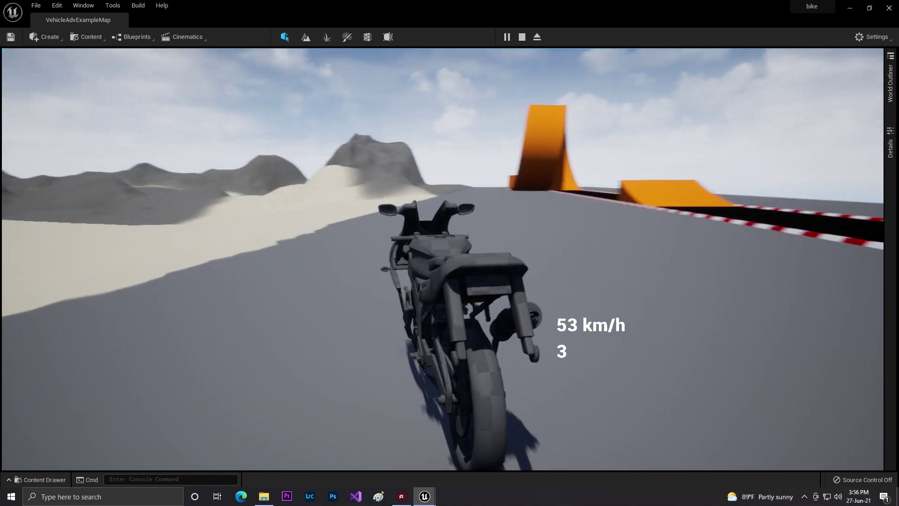
{"action": "key", "text": "d"}
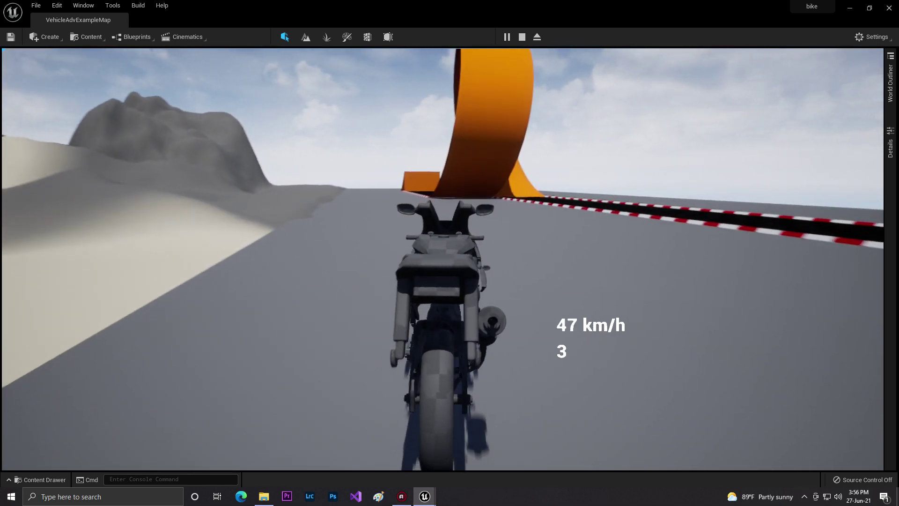
{"action": "key", "text": "a"}
{"action": "key", "text": "s"}
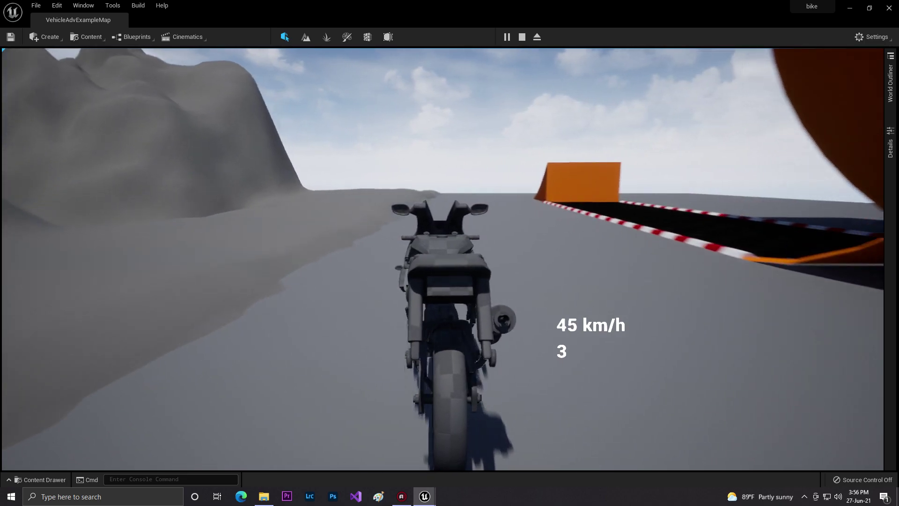
{"action": "key", "text": "w"}
{"action": "key", "text": "d"}
{"action": "key", "text": "a"}
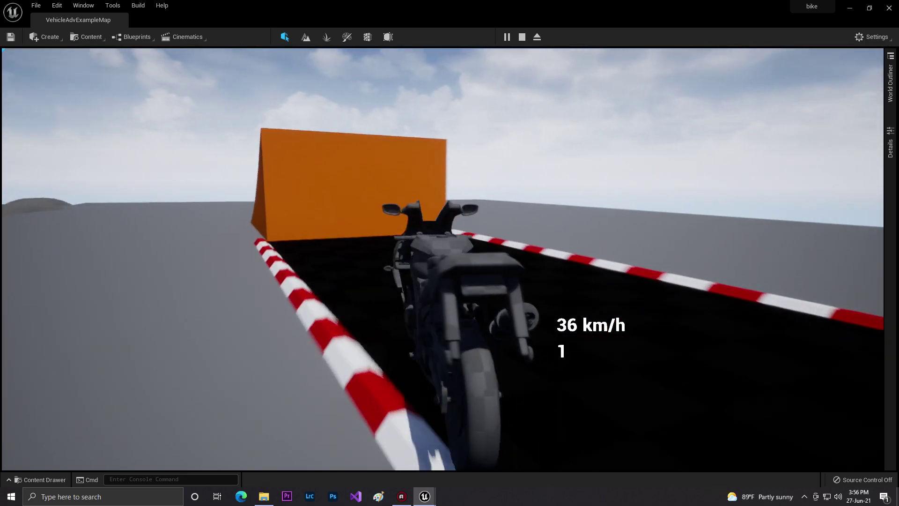
{"action": "key", "text": "s"}
{"action": "key", "text": "s"}
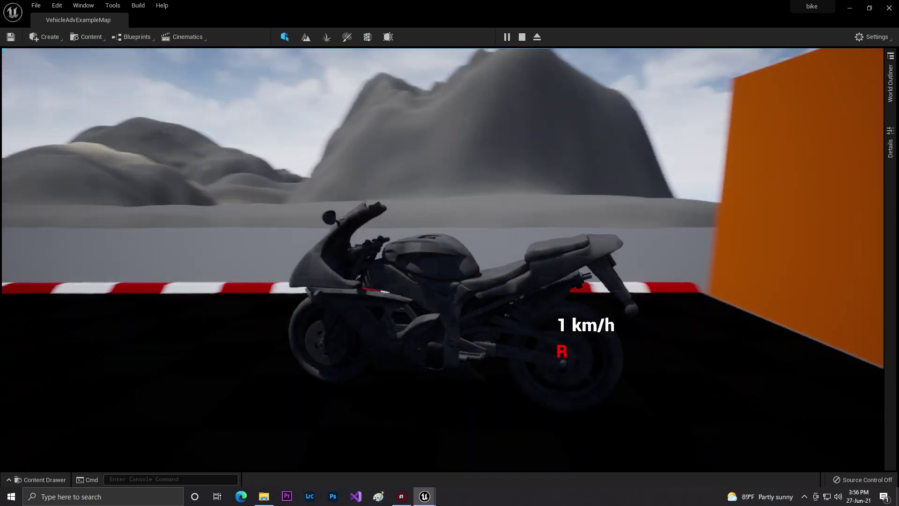
{"action": "key", "text": "w"}
{"action": "key", "text": "a"}
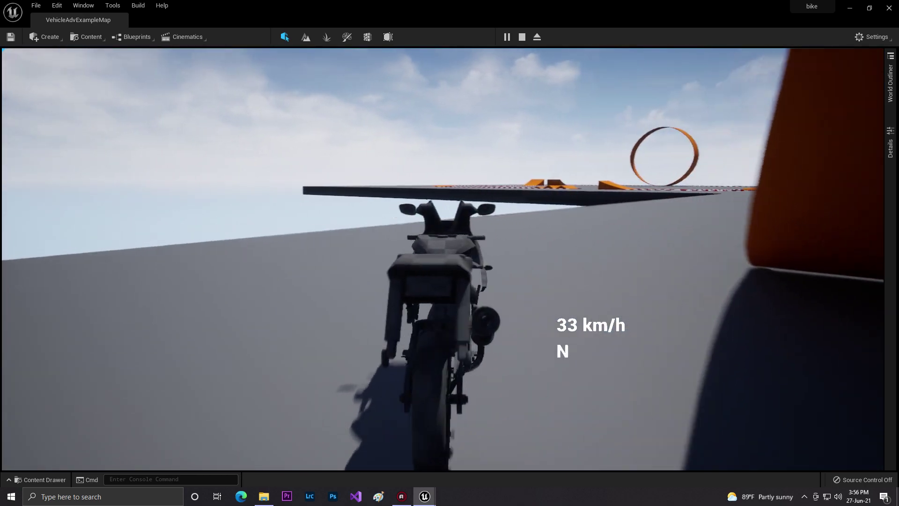
{"action": "key", "text": "d"}
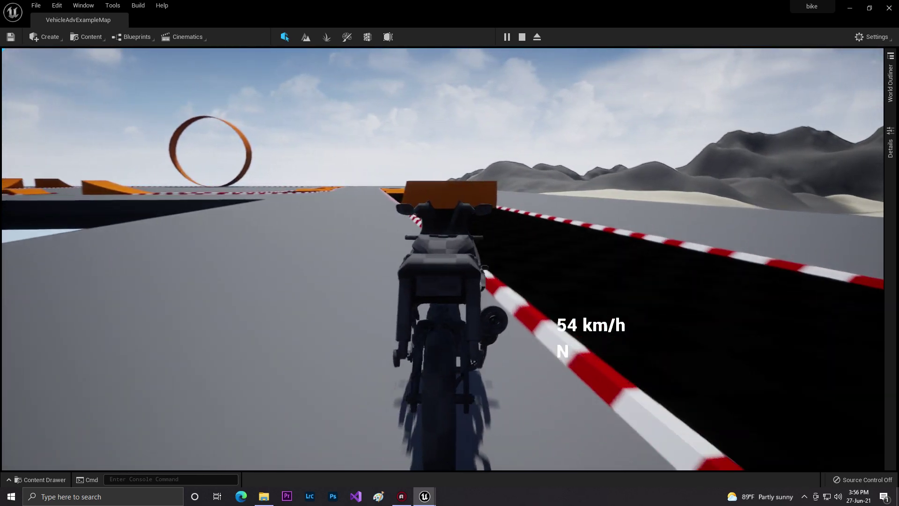
{"action": "key", "text": "s"}
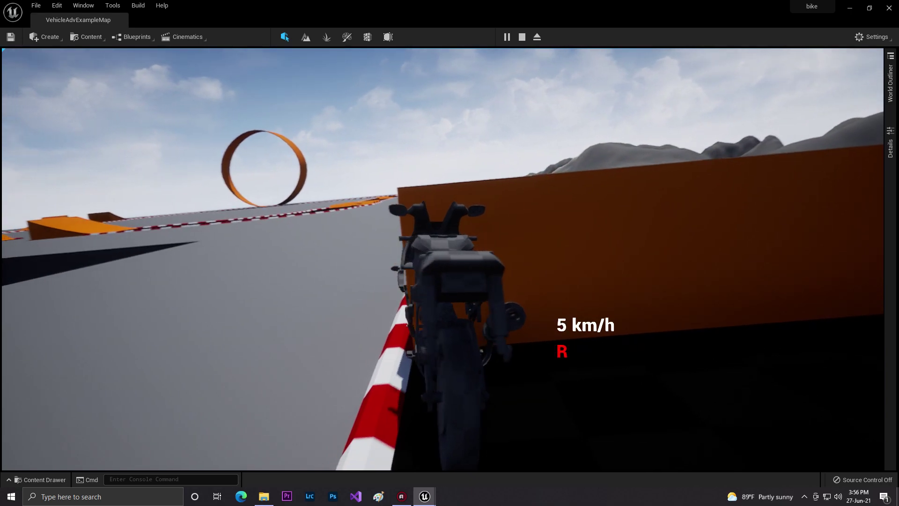
{"action": "key", "text": "w"}
{"action": "key", "text": "a"}
{"action": "key", "text": "a"}
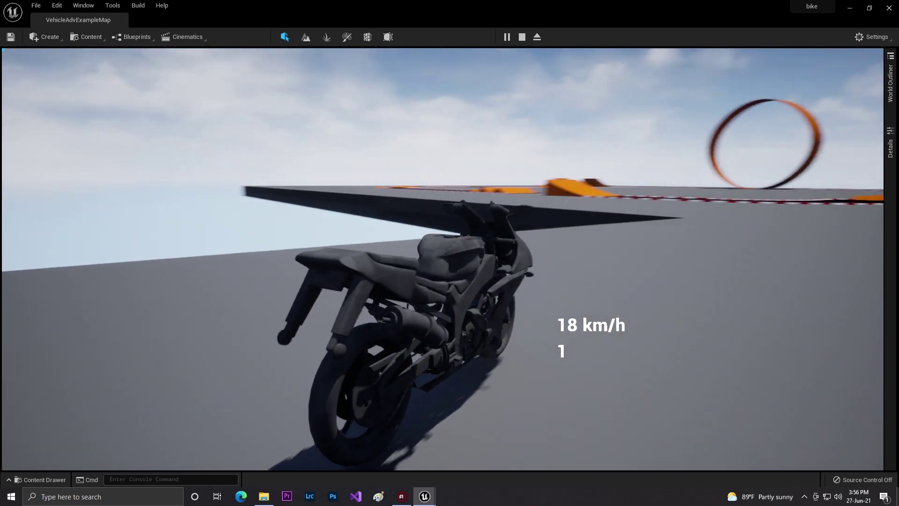
{"action": "key", "text": "a"}
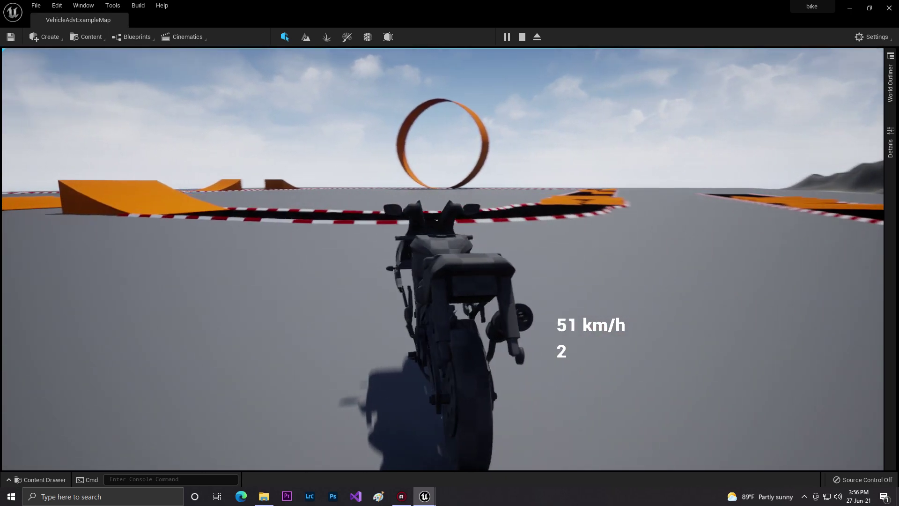
{"action": "key", "text": "a"}
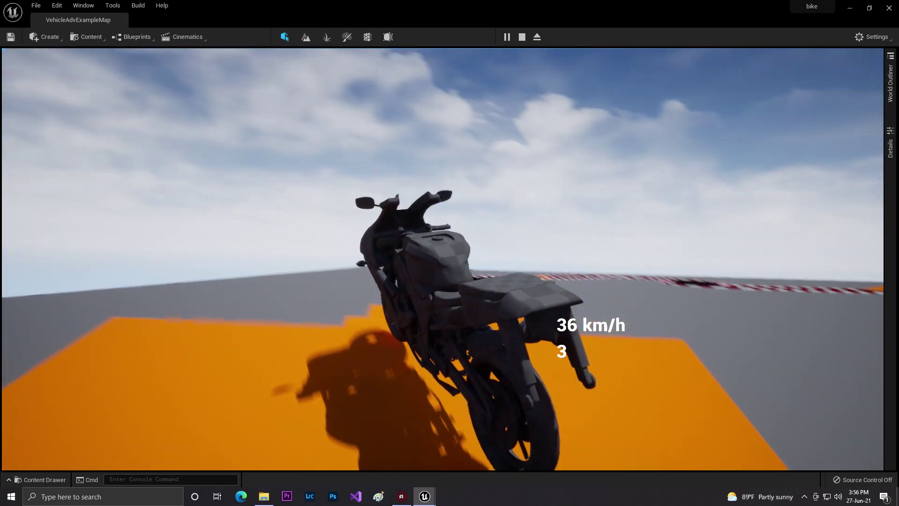
{"action": "key", "text": "d"}
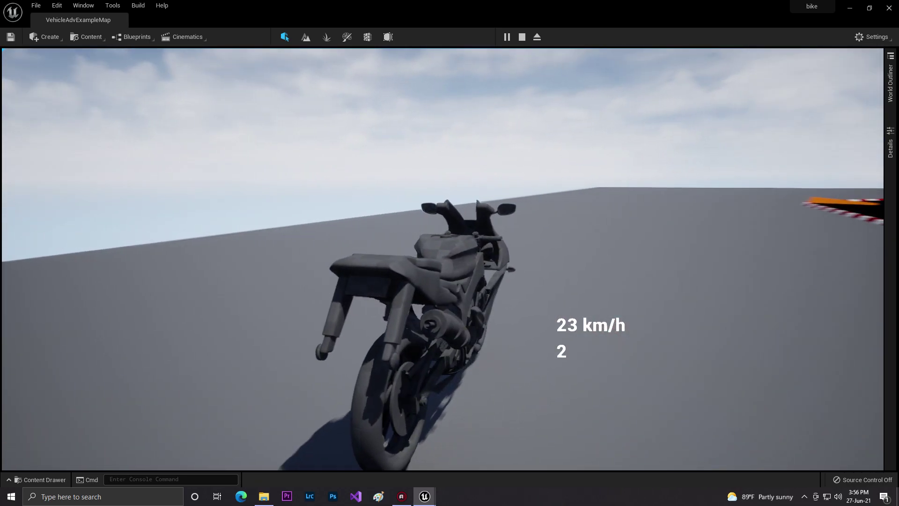
{"action": "key", "text": "a"}
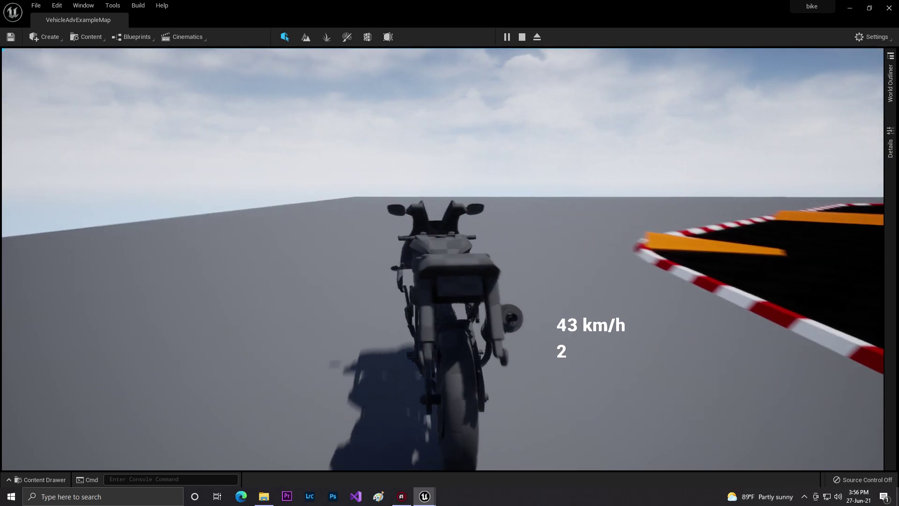
{"action": "key", "text": "d"}
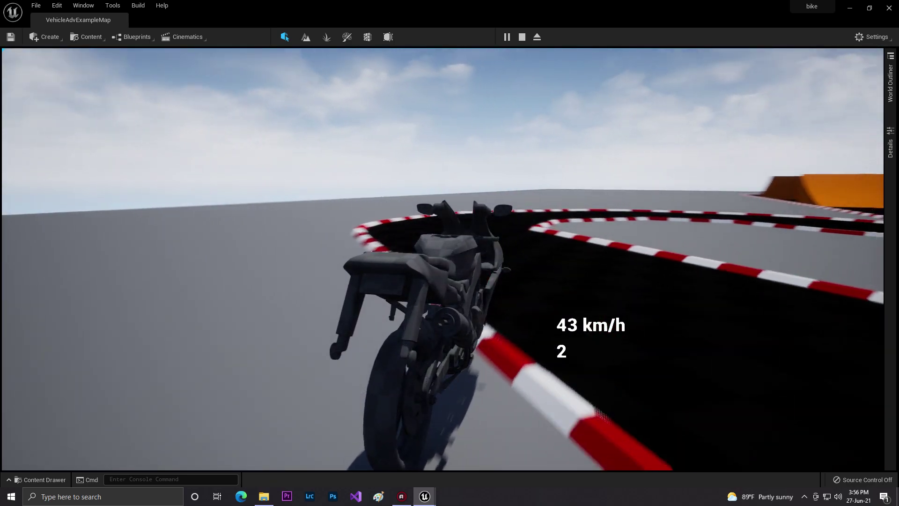
{"action": "key", "text": "Escape"}
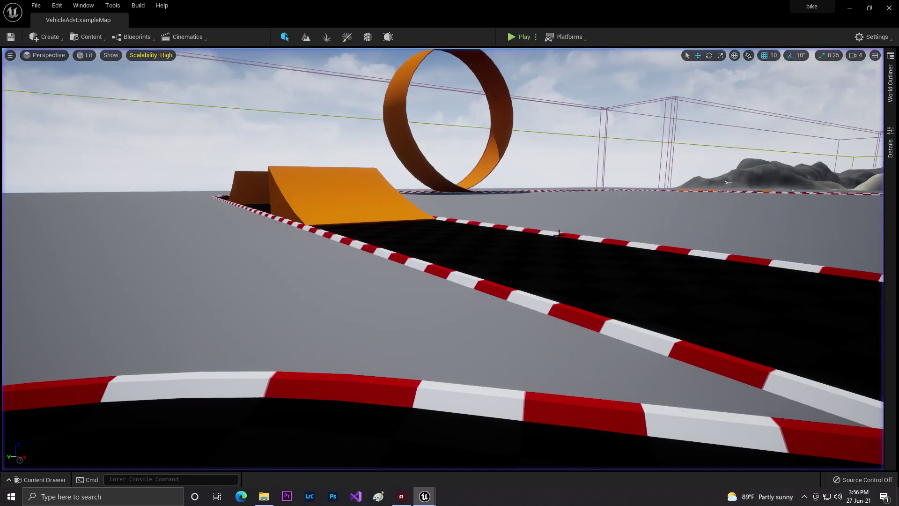
Create a new material named amy1 in the models content folder and open it for editing
{"action": "key", "text": "ctrl+space"}
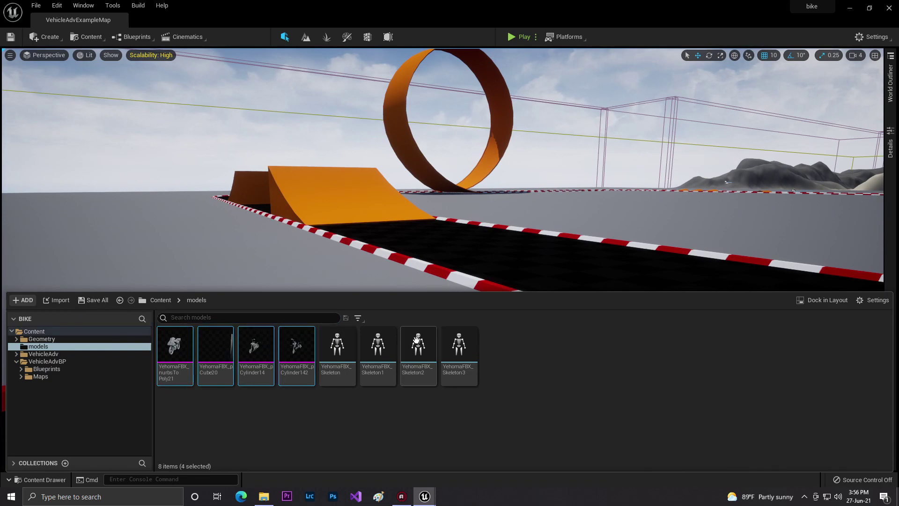
{"action": "left_click", "coordinate": [160, 300]}
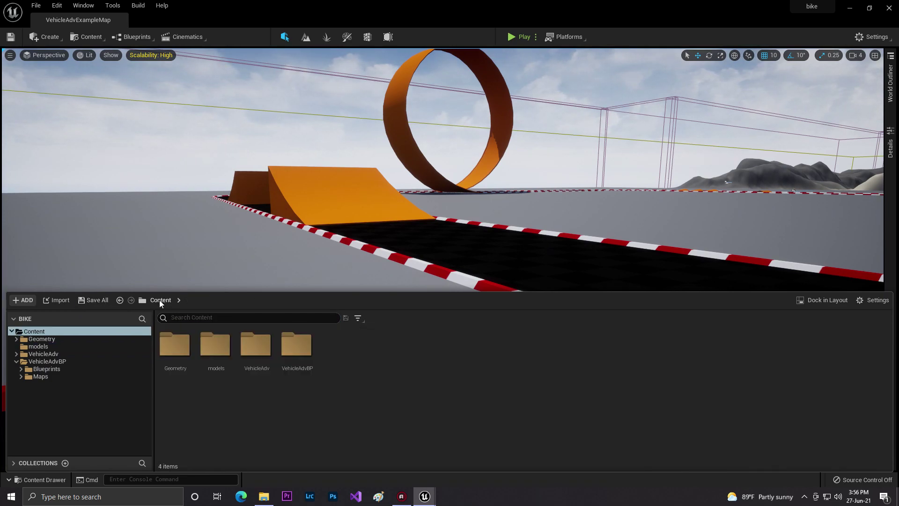
{"action": "double_click", "coordinate": [215, 344]}
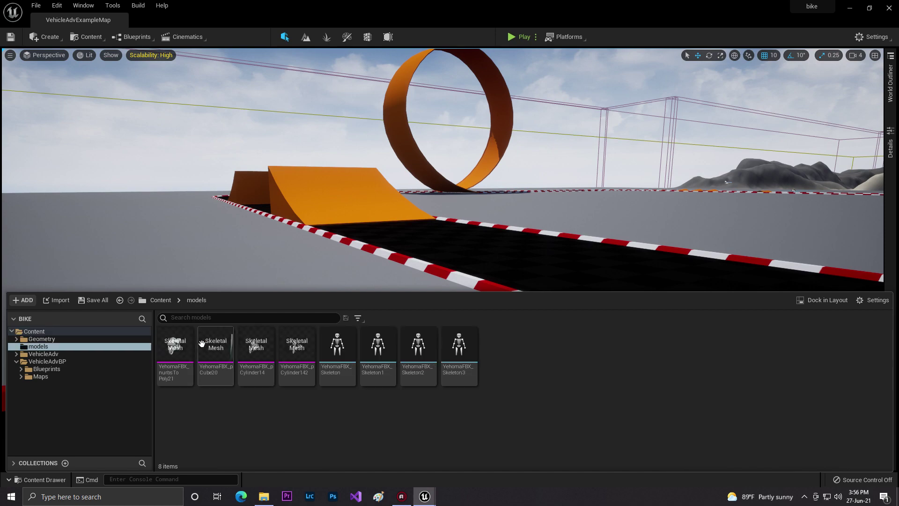
{"action": "right_click", "coordinate": [516, 381]}
{"action": "left_click", "coordinate": [565, 196]}
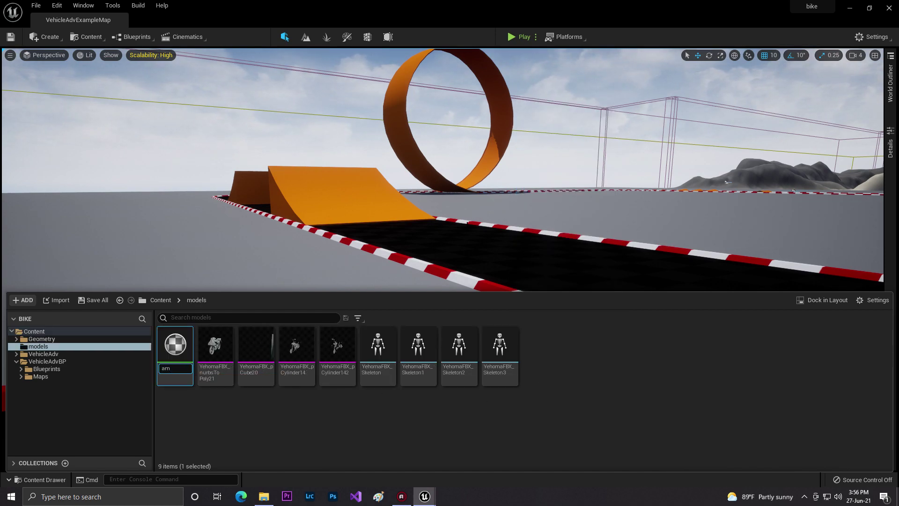
{"action": "double_click", "coordinate": [174, 351]}
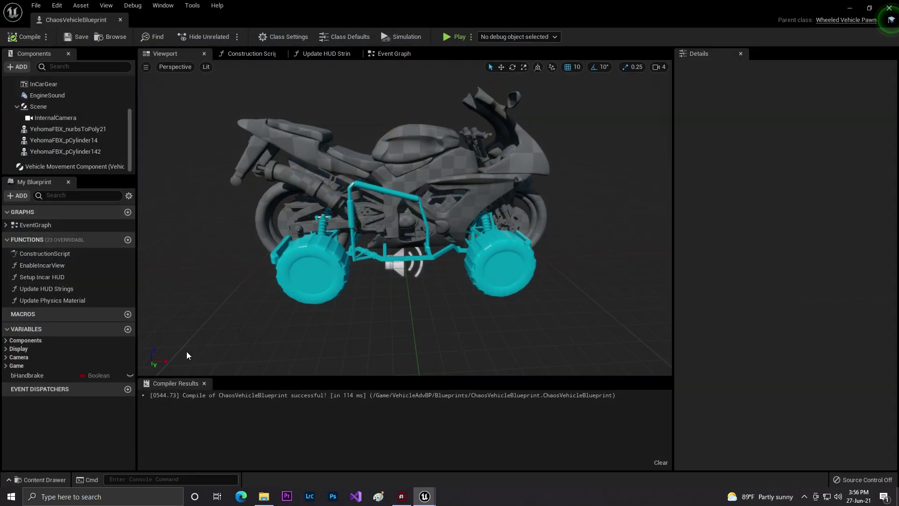
Promote amy1's Base Color input to a parameter and move the new node farther from the main material node
{"action": "right_click", "coordinate": [566, 122]}
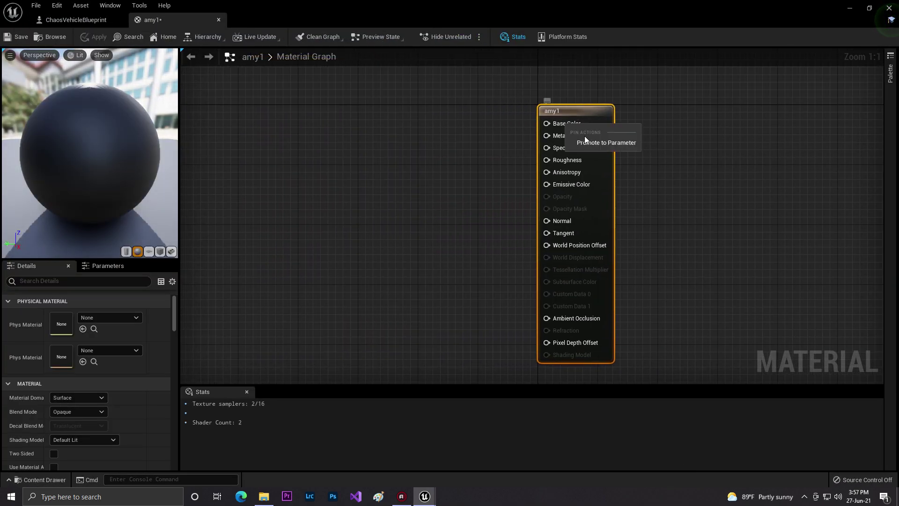
{"action": "left_click", "coordinate": [587, 137]}
{"action": "left_click_drag", "start_coordinate": [510, 123], "coordinate": [361, 117]}
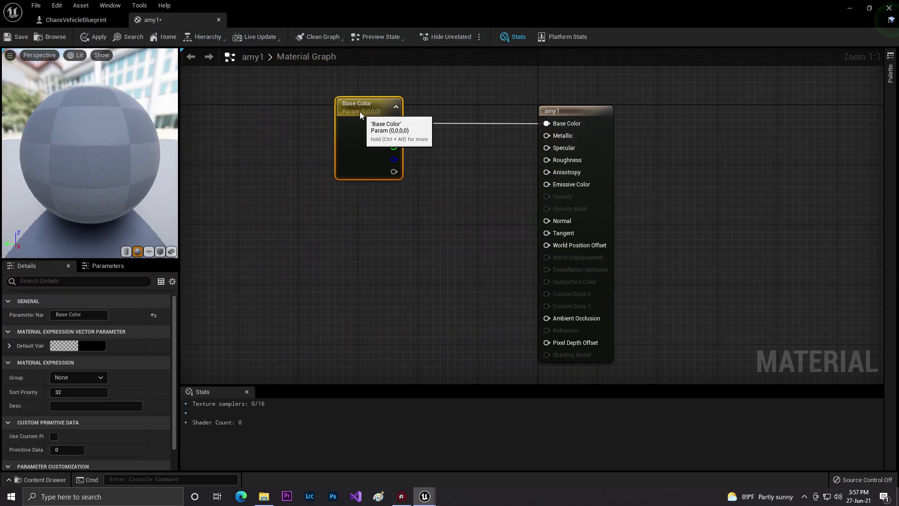
Promote amy1's Roughness input to a parameter and set its default value to 0.4
{"action": "right_click", "coordinate": [567, 161]}
{"action": "left_click", "coordinate": [599, 178]}
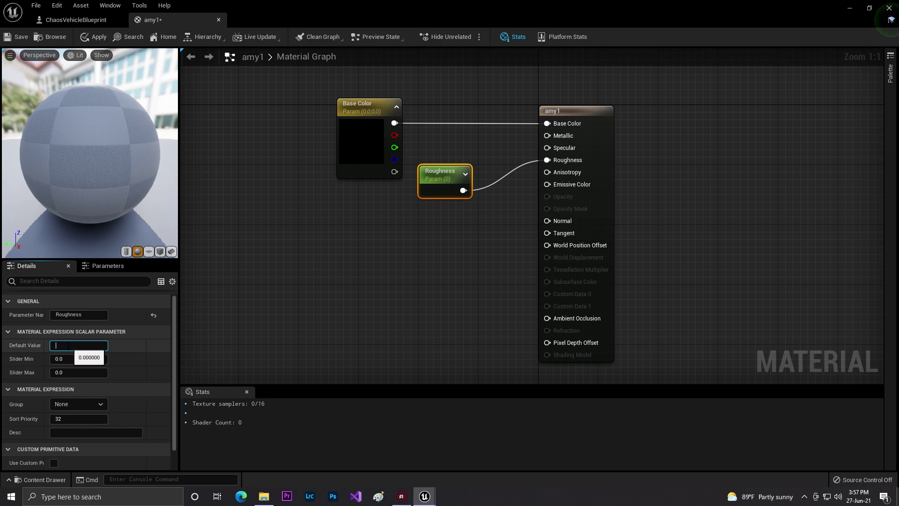
{"action": "key", "text": "BackSpace"}
{"action": "type", "text": "4"}
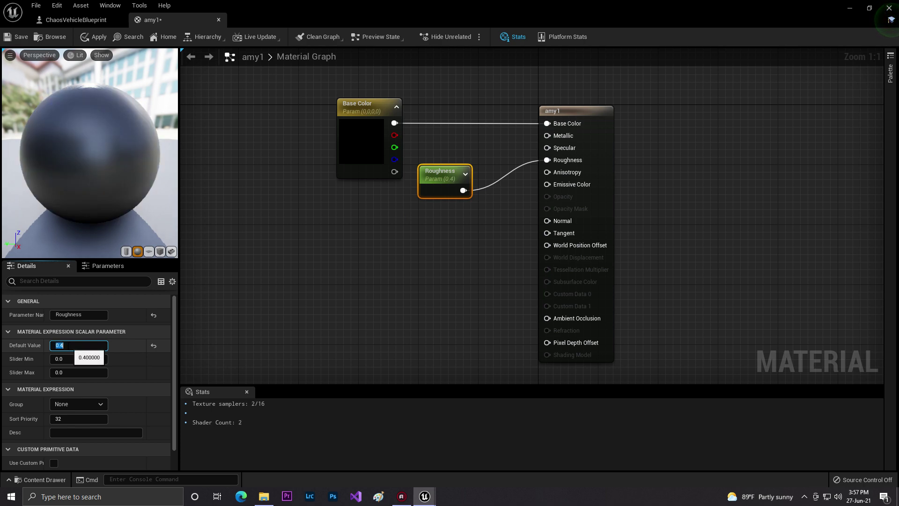
Set the Roughness parameter's default value to 0.2 and check the reflections on the preview sphere
{"action": "left_click", "coordinate": [371, 293]}
{"action": "left_click", "coordinate": [352, 130]}
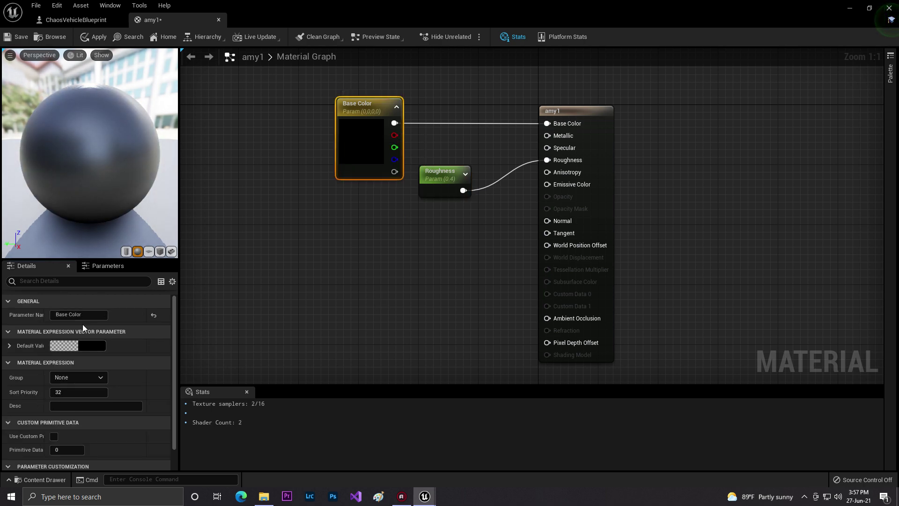
{"action": "left_click_drag", "start_coordinate": [105, 148], "coordinate": [138, 116]}
{"action": "left_click", "coordinate": [441, 189]}
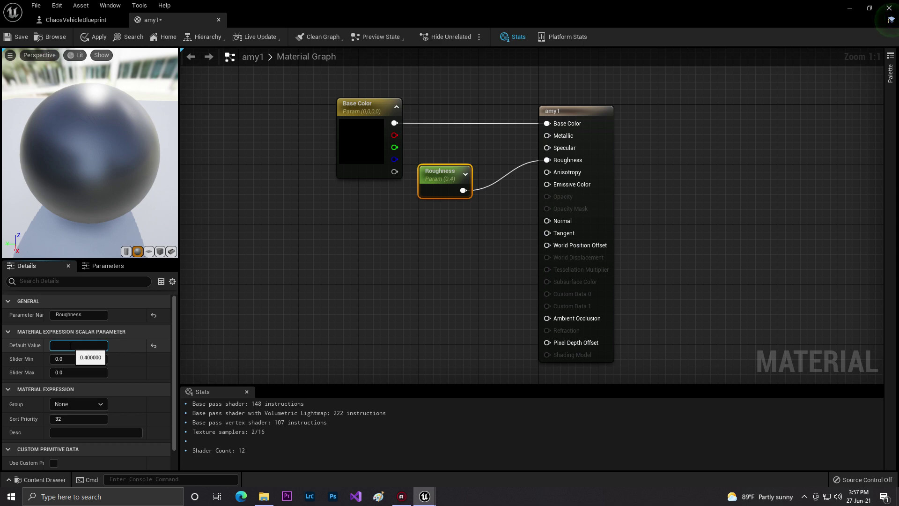
{"action": "key", "text": "Return"}
{"action": "left_click_drag", "start_coordinate": [70, 183], "coordinate": [7, 83]}
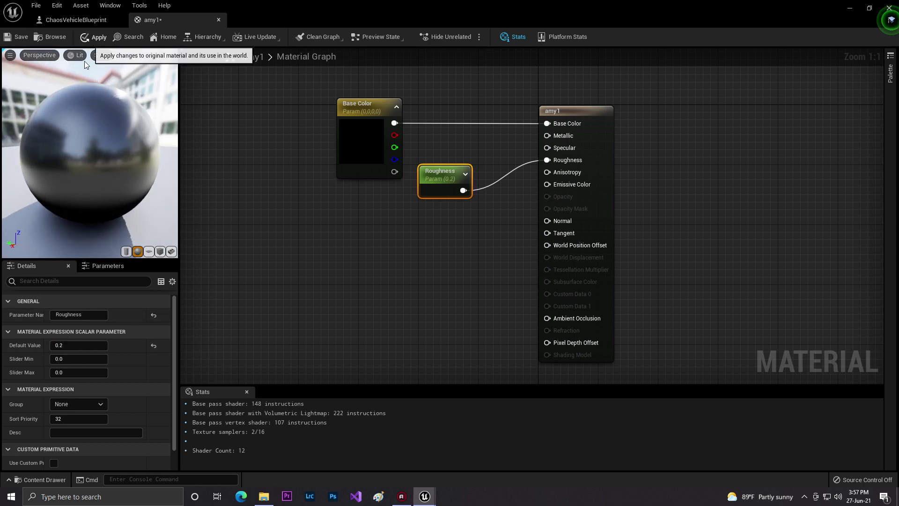
Apply and save the amy1 material, and close its editor
{"action": "left_click", "coordinate": [89, 39]}
{"action": "left_click", "coordinate": [20, 38]}
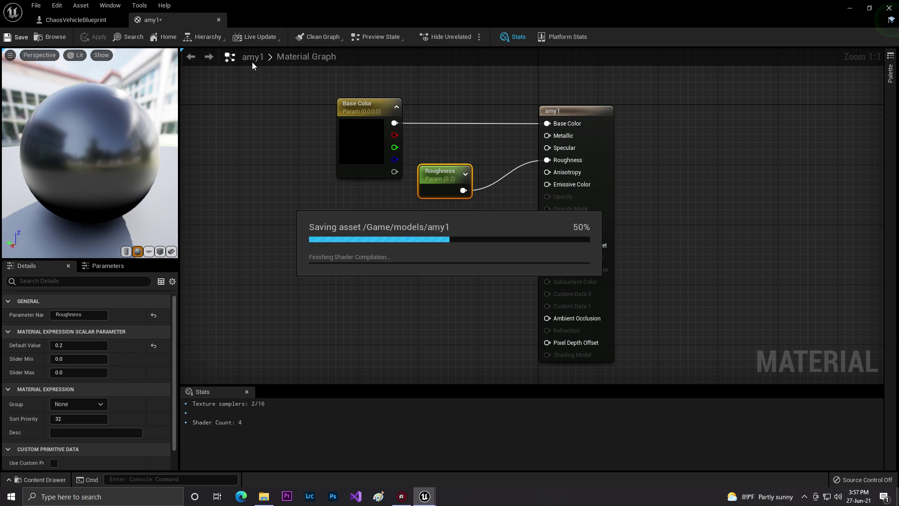
{"action": "left_click", "coordinate": [219, 21]}
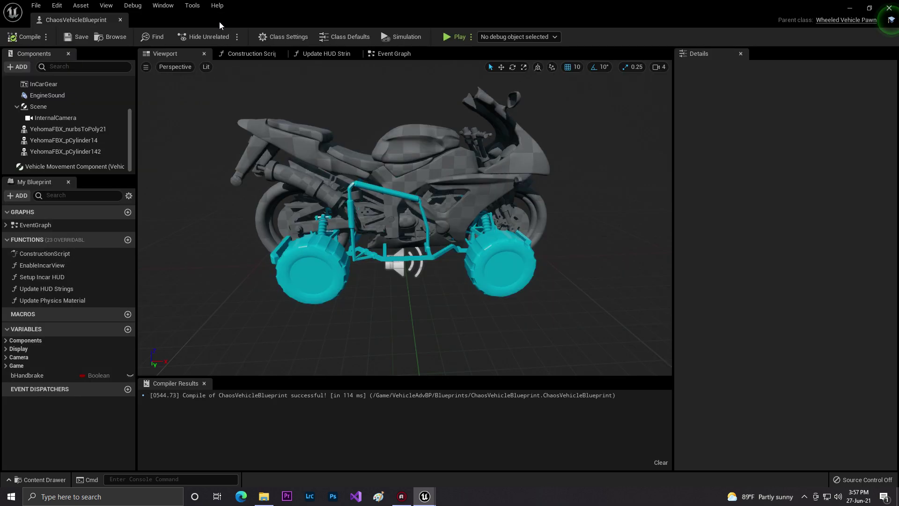
Duplicate the amy1 material twice in the models content folder, naming the copies amy2 and amy3
{"action": "left_click", "coordinate": [848, 3]}
{"action": "key", "text": "ctrl+space"}
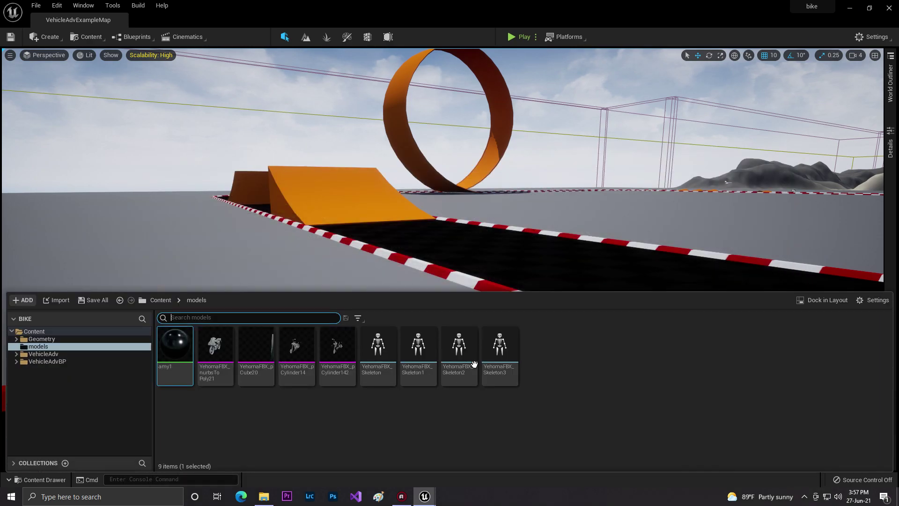
{"action": "key", "text": "ctrl+w"}
{"action": "key", "text": "Return"}
{"action": "key", "text": "ctrl+w"}
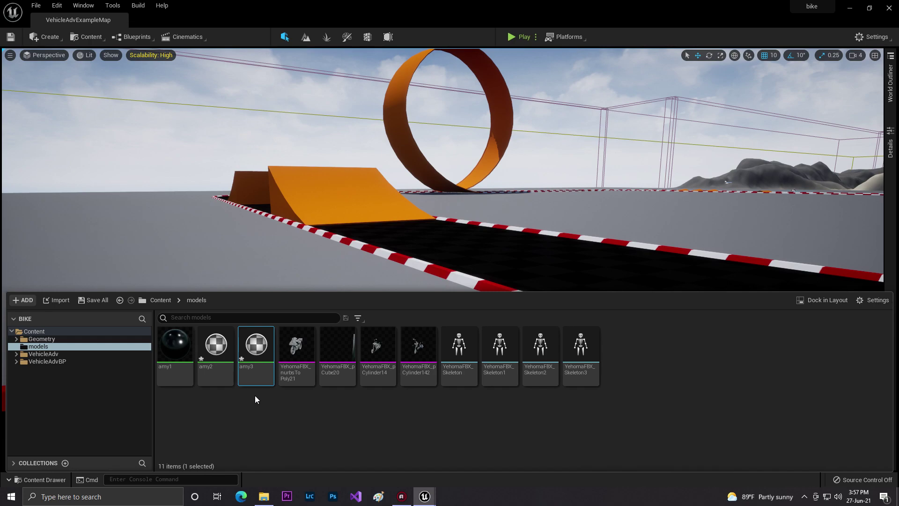
Open amy2 and set its Base Color parameter's default to pure red (R 1.0, G 0.0, B 0.0)
{"action": "double_click", "coordinate": [209, 344]}
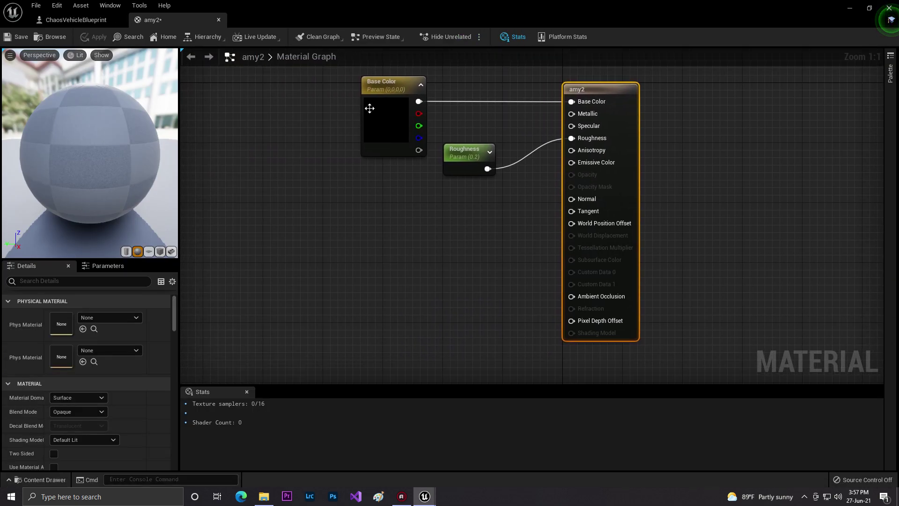
{"action": "left_click", "coordinate": [370, 112]}
{"action": "left_click", "coordinate": [92, 346]}
{"action": "left_click", "coordinate": [197, 321]}
{"action": "left_click_drag", "start_coordinate": [233, 319], "coordinate": [233, 277]}
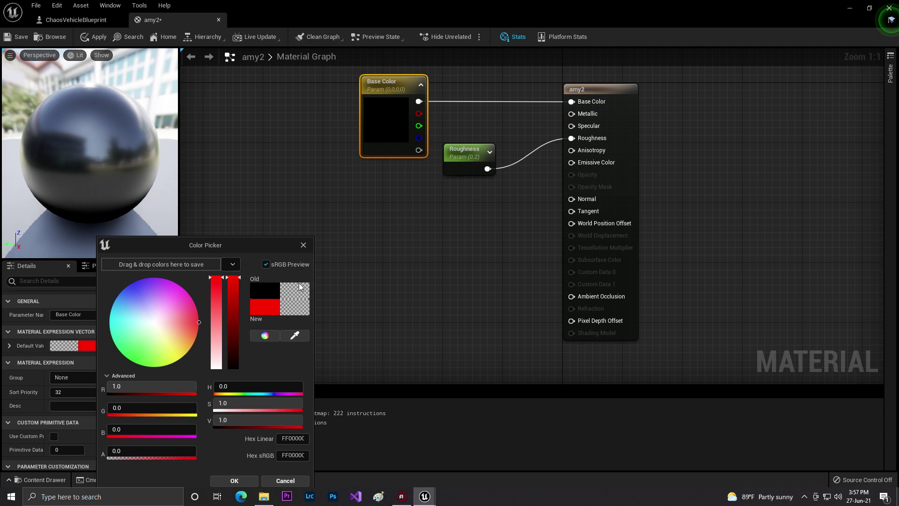
{"action": "left_click", "coordinate": [395, 288]}
{"action": "left_click", "coordinate": [241, 479]}
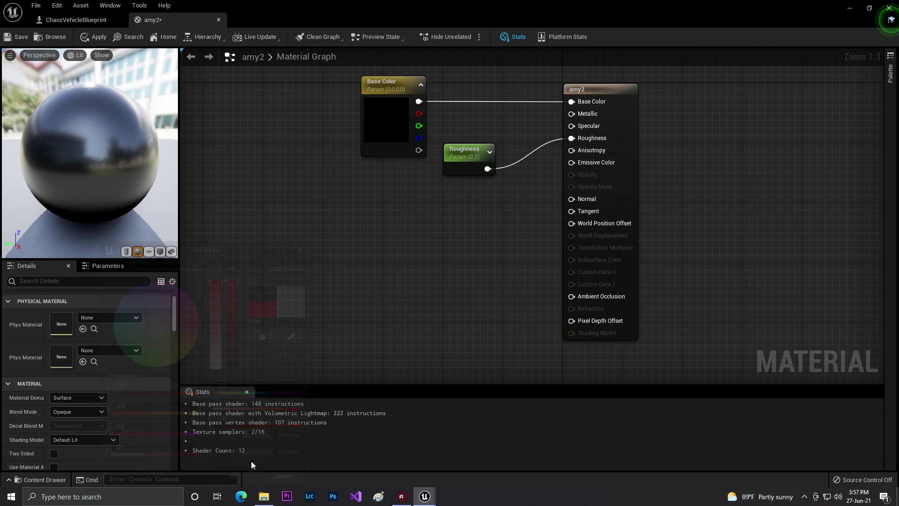
Shift amy2's Roughness node slightly in the graph, then apply and save the material
{"action": "right_click_drag", "start_coordinate": [350, 202], "coordinate": [258, 262]}
{"action": "left_click", "coordinate": [377, 197]}
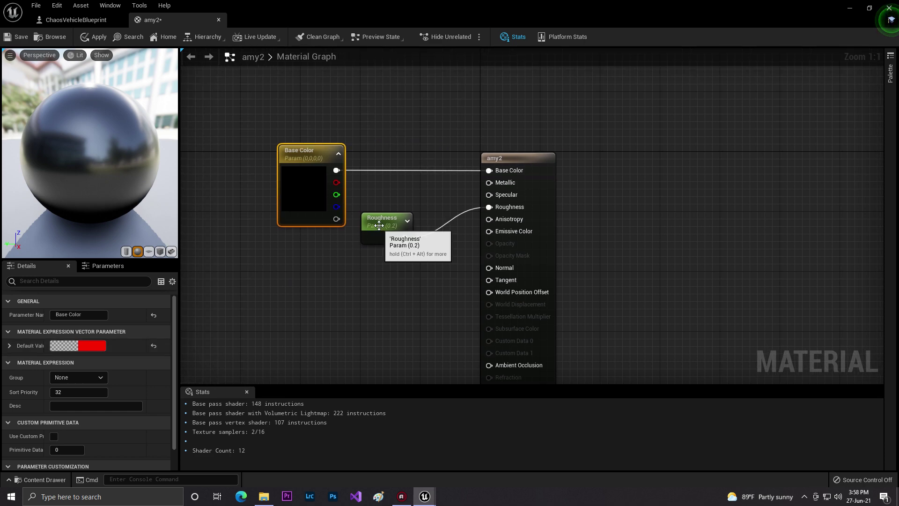
{"action": "left_click", "coordinate": [372, 236]}
{"action": "left_click", "coordinate": [88, 41]}
{"action": "left_click", "coordinate": [12, 40]}
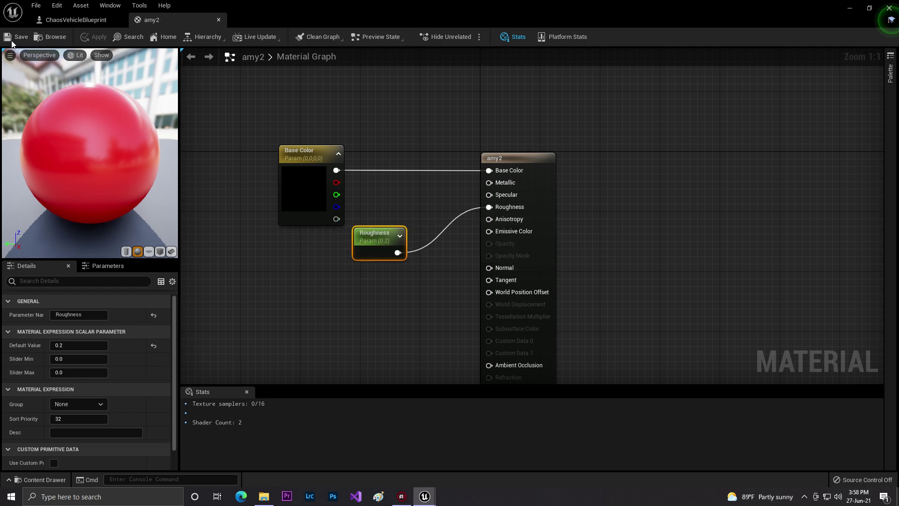
Open amy3 and set its Base Color parameter's default to light blue (R 0.0, G about 0.689, B 1.0)
{"action": "left_click", "coordinate": [849, 8]}
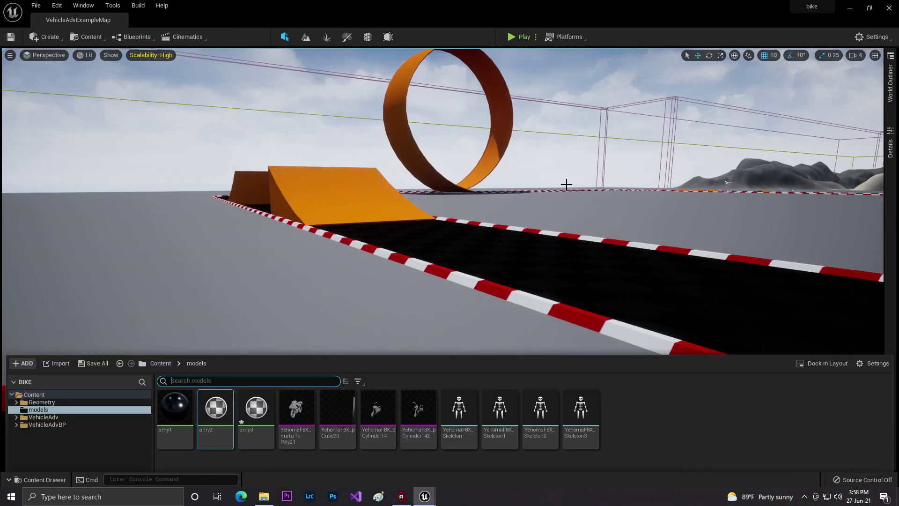
{"action": "double_click", "coordinate": [255, 343]}
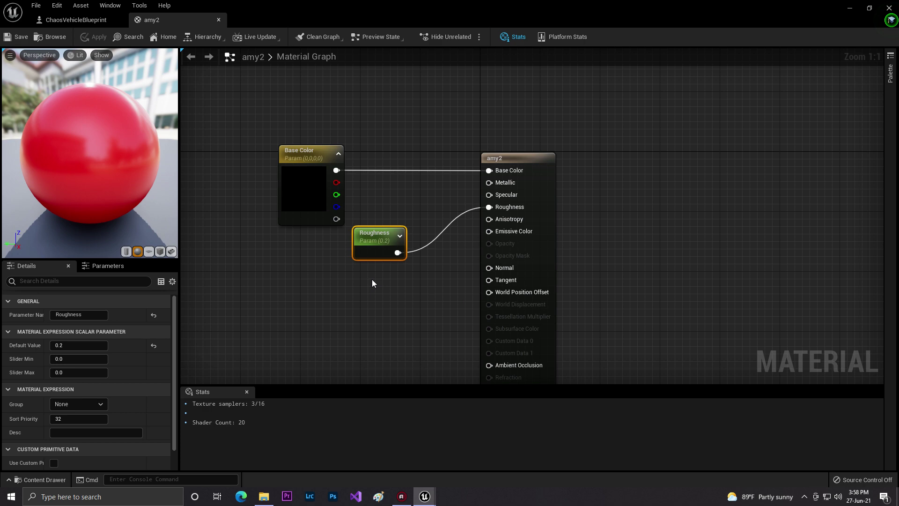
{"action": "right_click_drag", "start_coordinate": [372, 279], "coordinate": [520, 332]}
{"action": "left_click", "coordinate": [458, 176]}
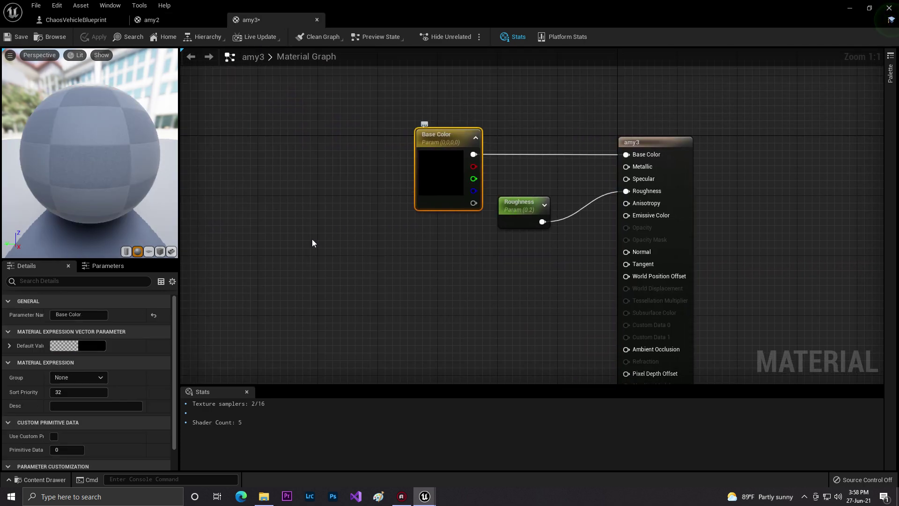
{"action": "left_click", "coordinate": [85, 346]}
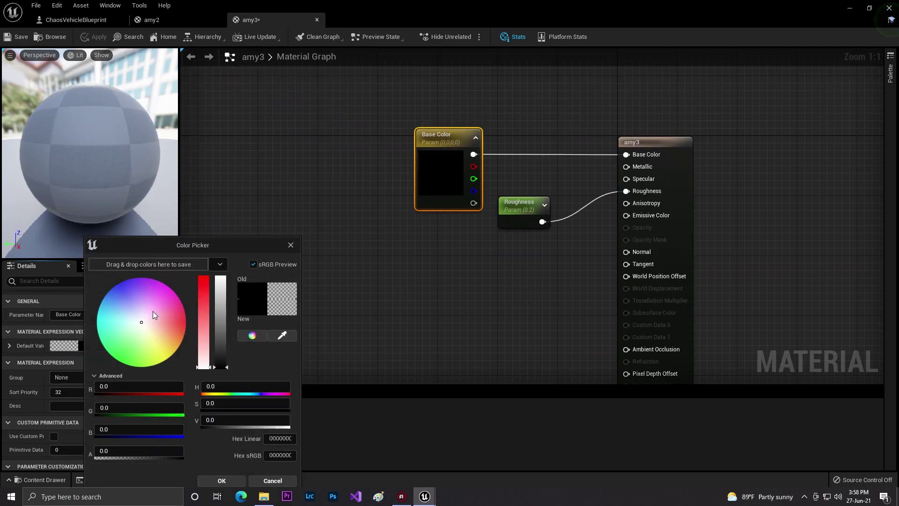
{"action": "left_click_drag", "start_coordinate": [153, 310], "coordinate": [75, 295]}
{"action": "left_click_drag", "start_coordinate": [223, 335], "coordinate": [227, 269]}
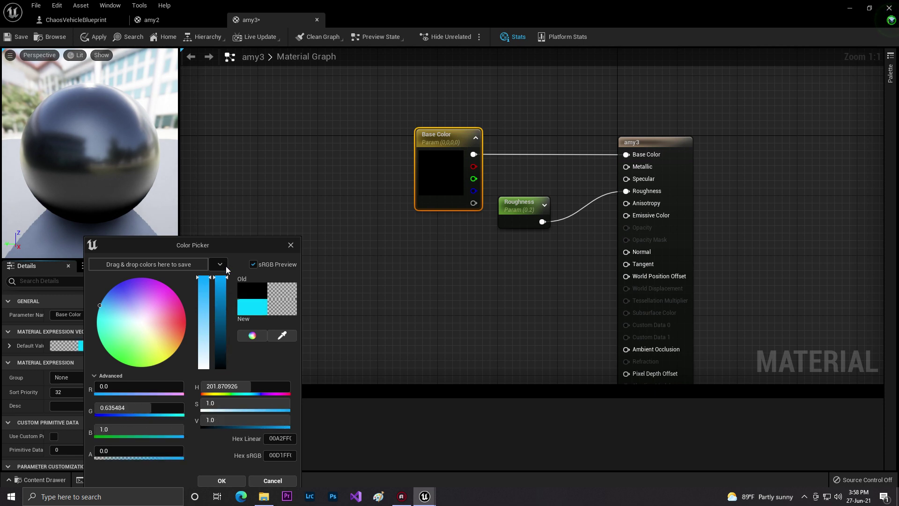
{"action": "left_click_drag", "start_coordinate": [96, 311], "coordinate": [70, 298]}
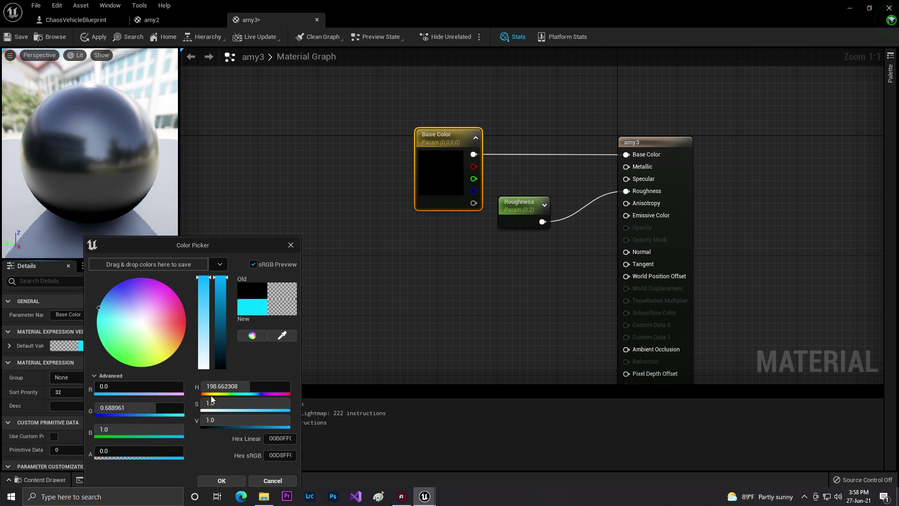
{"action": "left_click", "coordinate": [220, 481]}
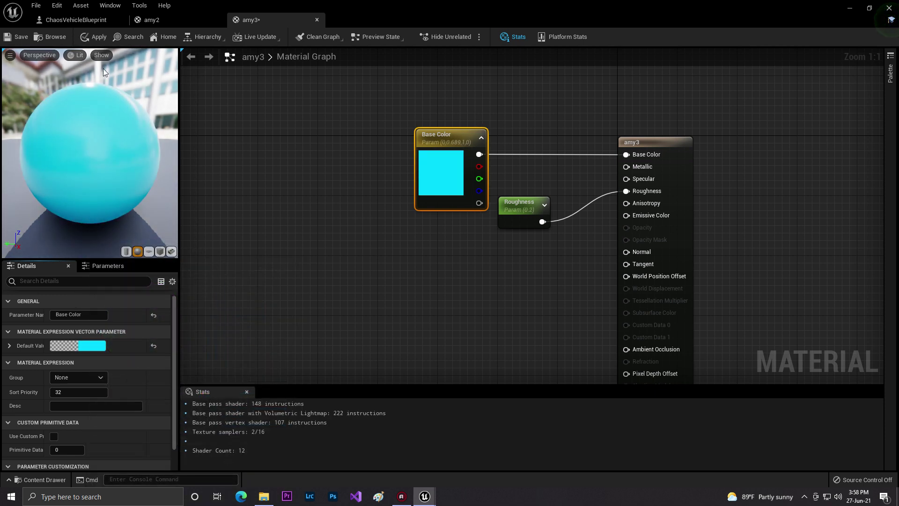
Apply and save amy3, and return to ChaosVehicleBlueprint
{"action": "left_click", "coordinate": [94, 41]}
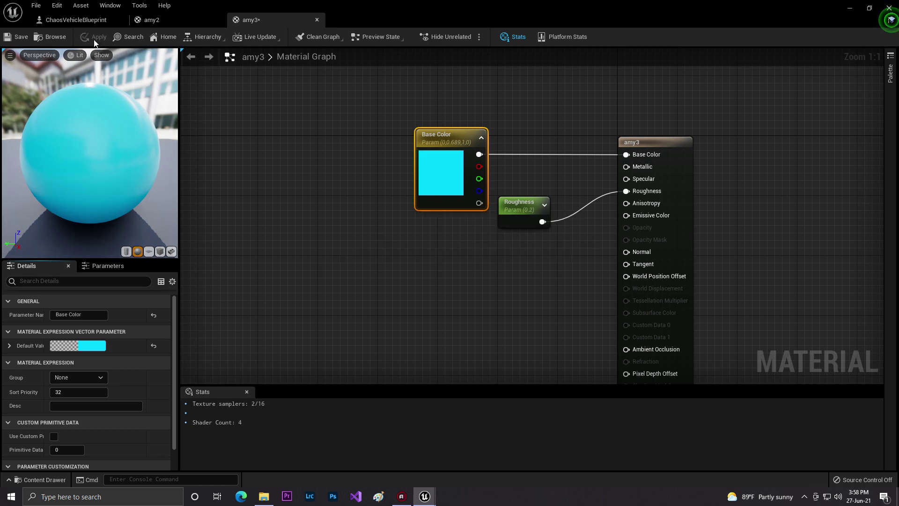
{"action": "left_click", "coordinate": [10, 36]}
{"action": "left_click", "coordinate": [77, 22]}
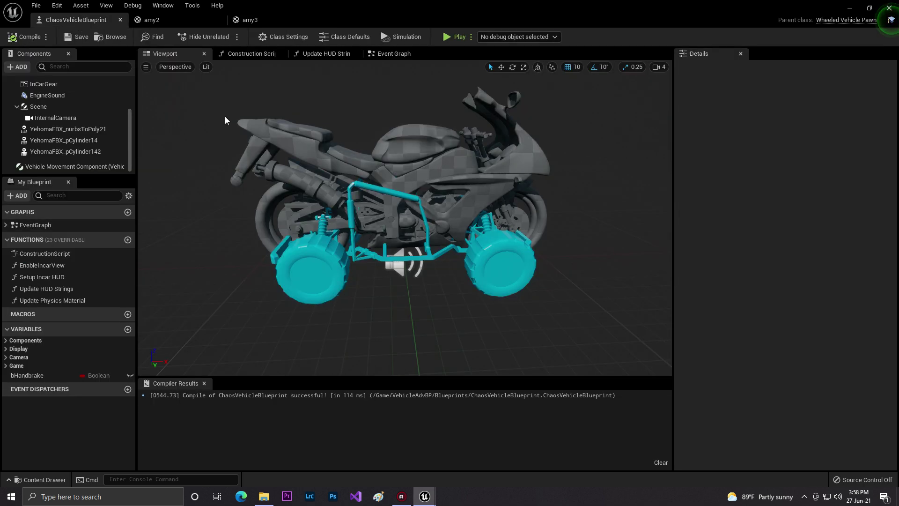
Assign the amy2 material to Elements 0 and 1 of the YehomaFBX_nurbsToPoly21 component
{"action": "left_click", "coordinate": [68, 129]}
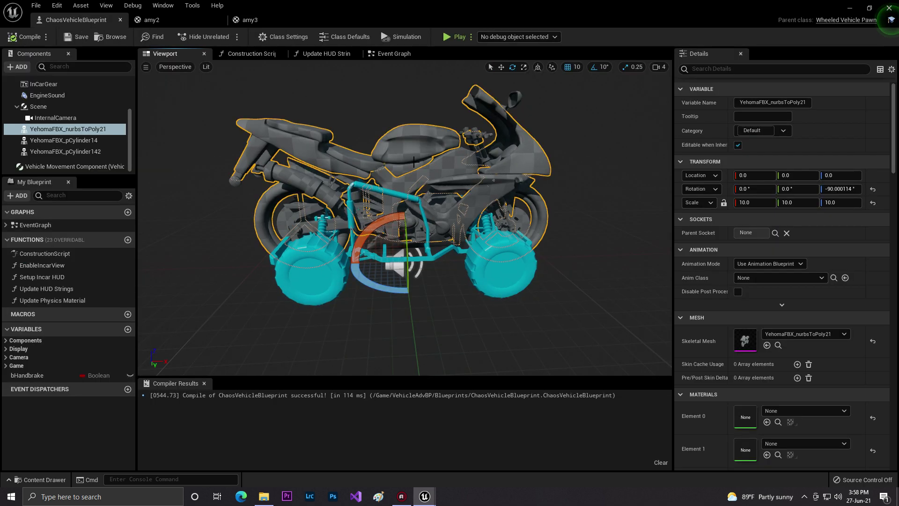
{"action": "left_click", "coordinate": [797, 411]}
{"action": "left_click", "coordinate": [798, 298]}
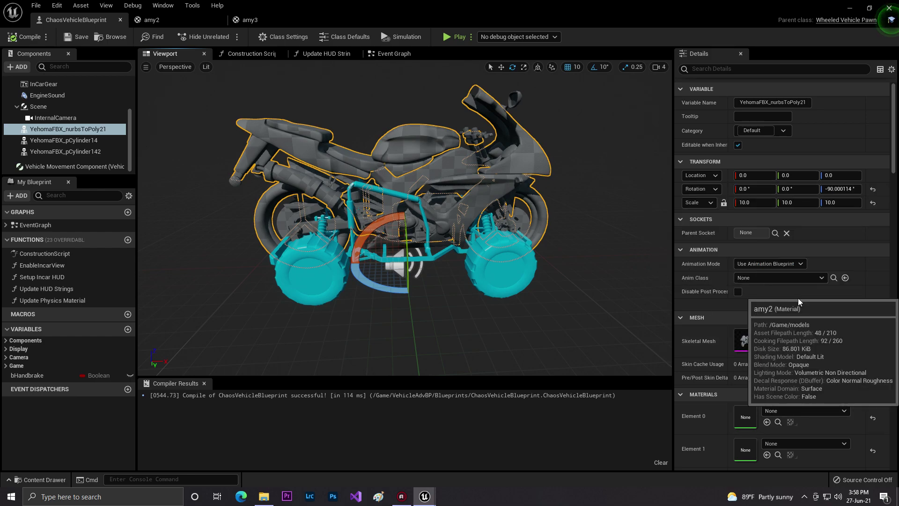
{"action": "left_click", "coordinate": [788, 443]}
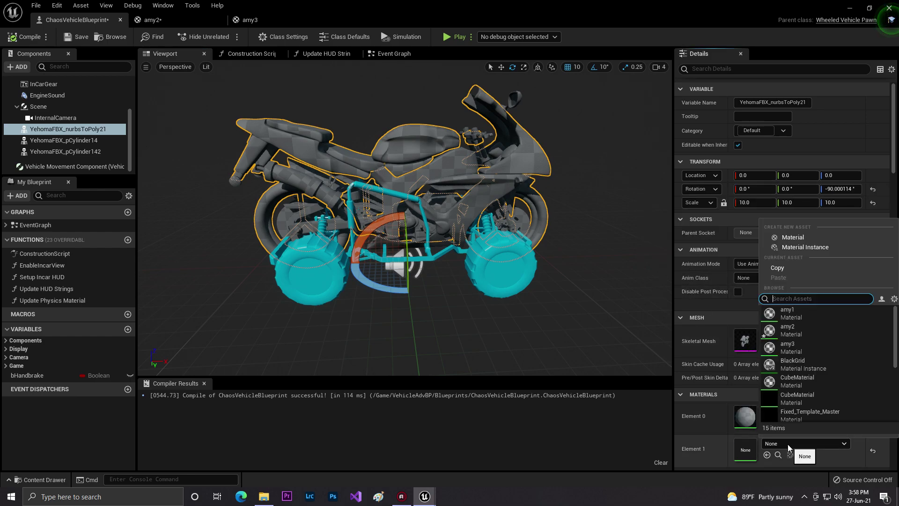
{"action": "left_click", "coordinate": [792, 327]}
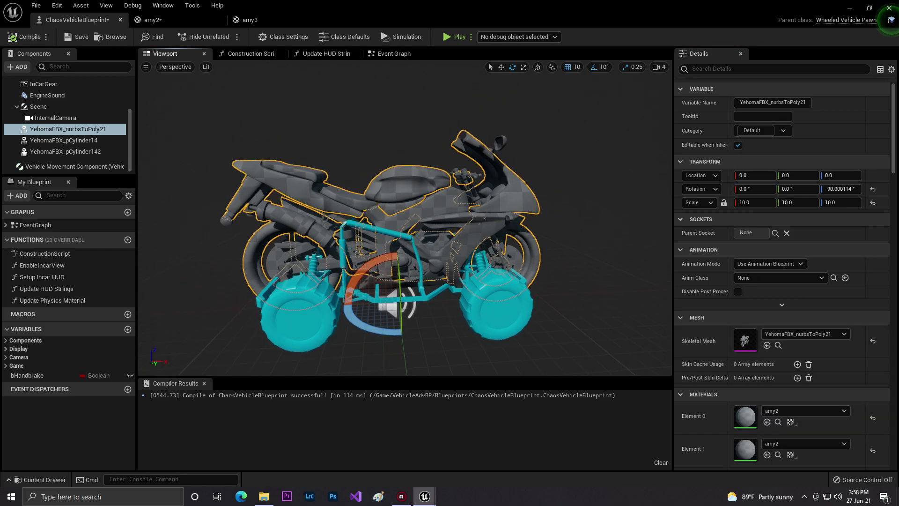
Assign the amy2 material to Elements 2, 3 and 4 of the YehomaFBX_nurbsToPoly21 component
{"action": "scroll", "coordinate": [818, 381], "scroll_direction": "down", "scroll_amount": 5}
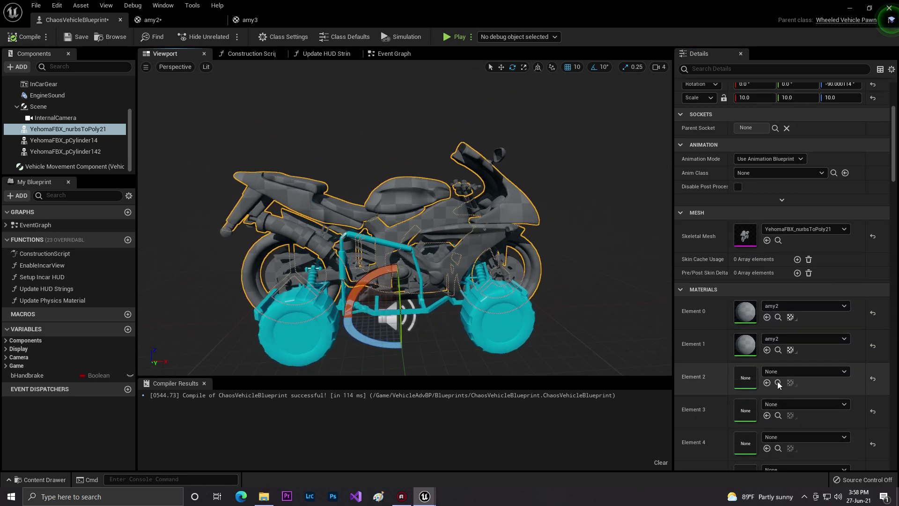
{"action": "left_click", "coordinate": [780, 341]}
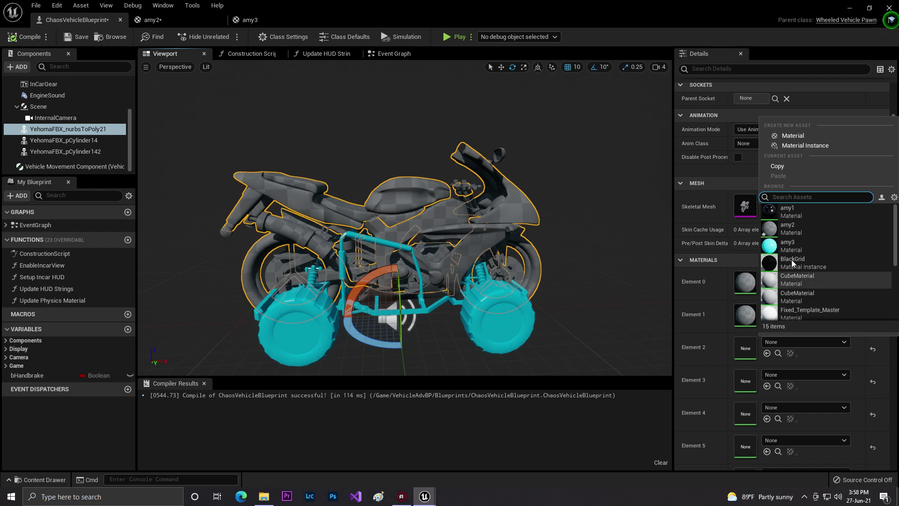
{"action": "left_click", "coordinate": [794, 234]}
{"action": "left_click", "coordinate": [792, 374]}
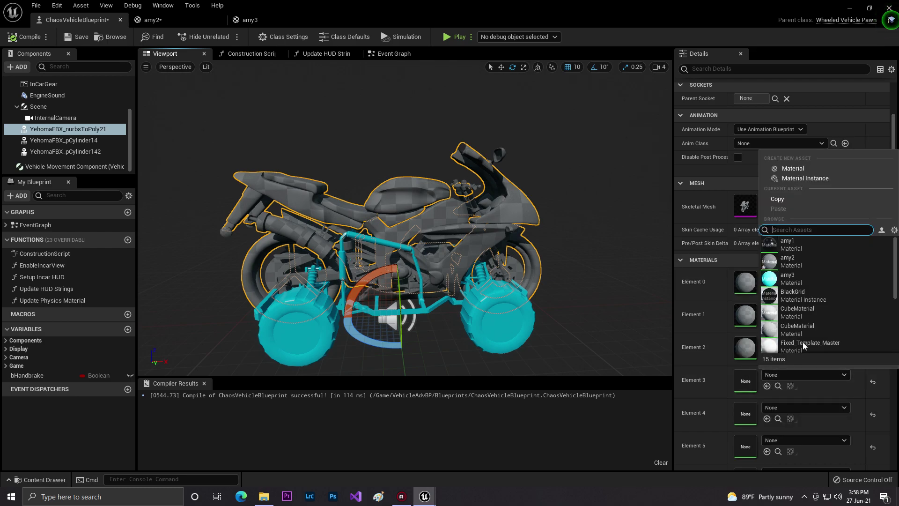
{"action": "left_click", "coordinate": [801, 261]}
{"action": "left_click", "coordinate": [803, 408]}
{"action": "left_click", "coordinate": [796, 290]}
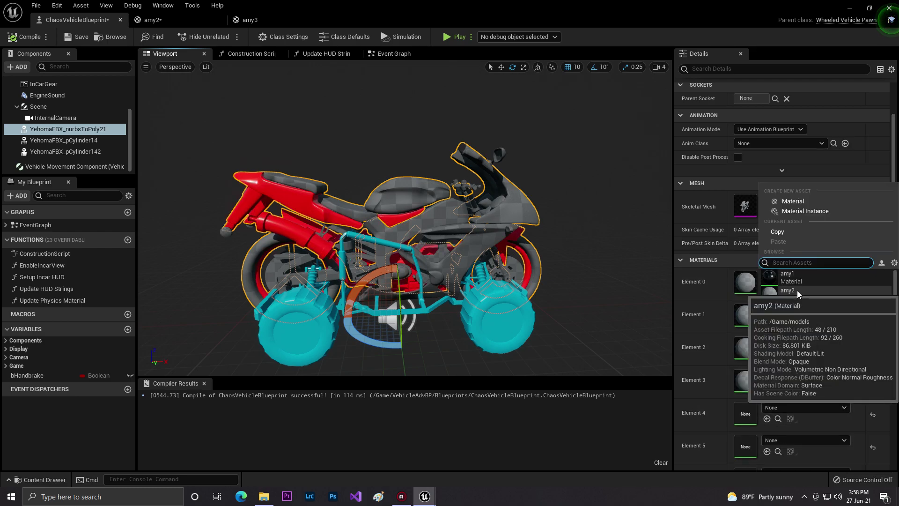
Assign the amy2 material to Element 6 of the bike body component, skipping Element 5
{"action": "scroll", "coordinate": [751, 414], "scroll_direction": "down", "scroll_amount": 1}
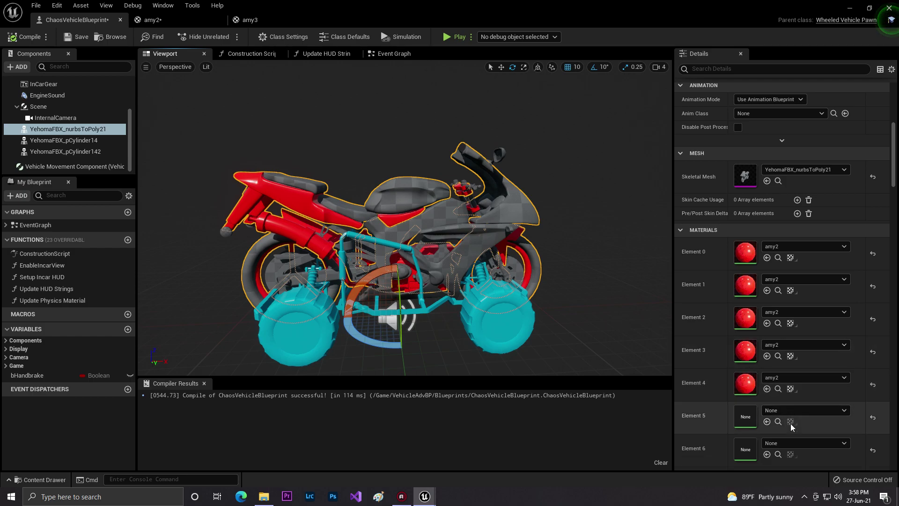
{"action": "left_click", "coordinate": [796, 445]}
{"action": "left_click", "coordinate": [797, 326]}
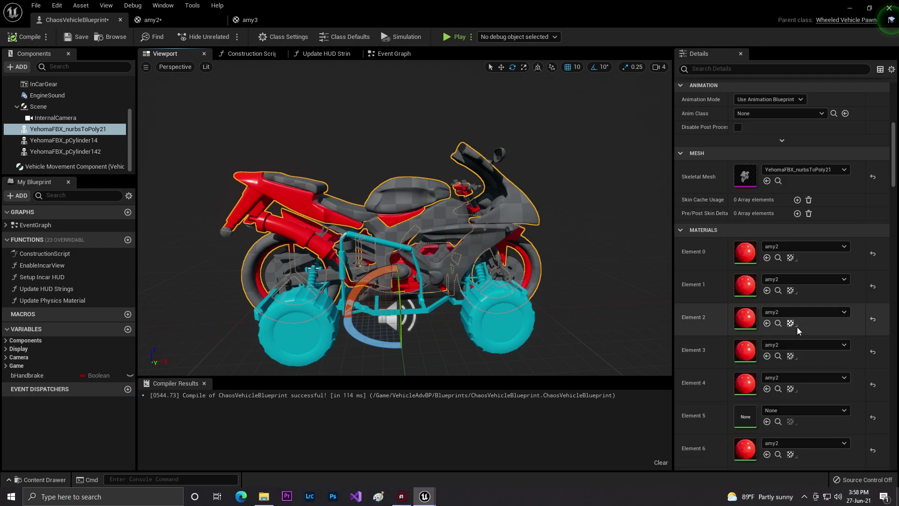
Assign the amy3 material to Element 5 of the YehomaFBX_nurbsToPoly21 component, and compile and save the blueprint
{"action": "left_click", "coordinate": [795, 410]}
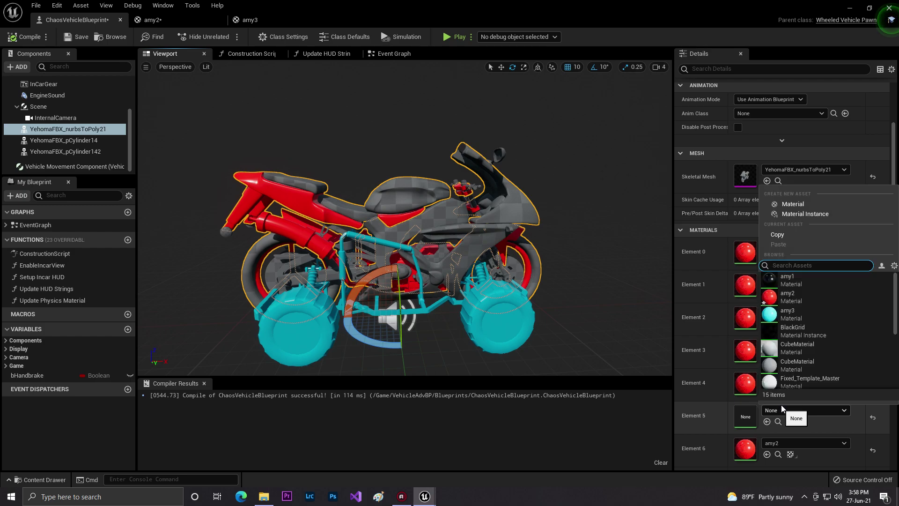
{"action": "left_click", "coordinate": [786, 314]}
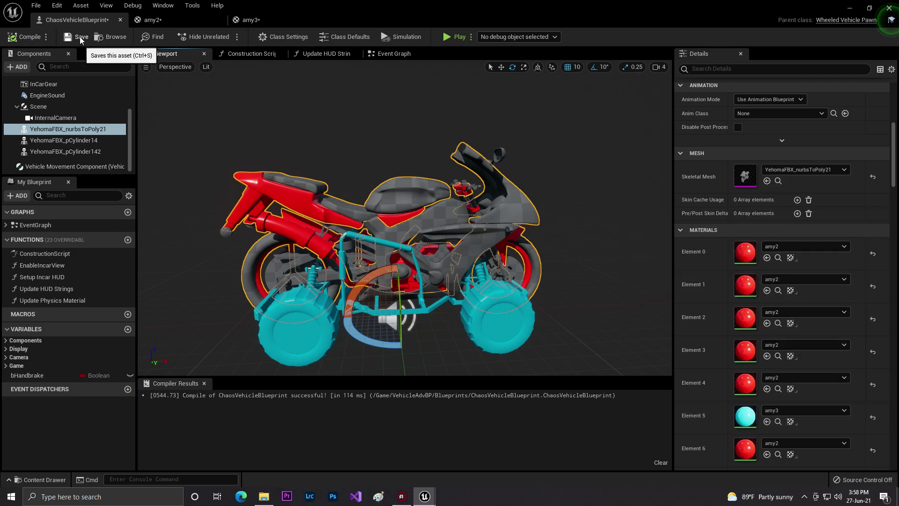
{"action": "left_click", "coordinate": [24, 37]}
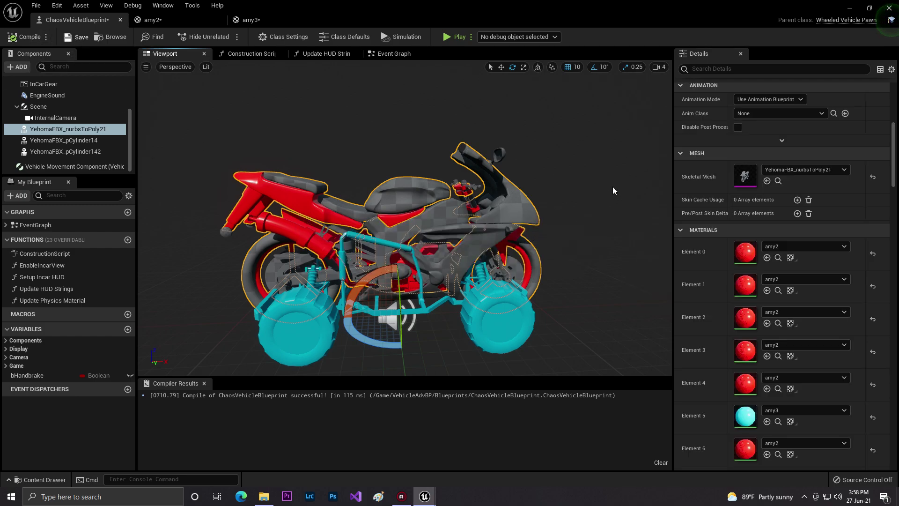
Assign amy3 to Element 7 and amy2 to Element 8 of the YehomaFBX_nurbsToPoly21 component
{"action": "scroll", "coordinate": [888, 182], "scroll_direction": "down", "scroll_amount": 2}
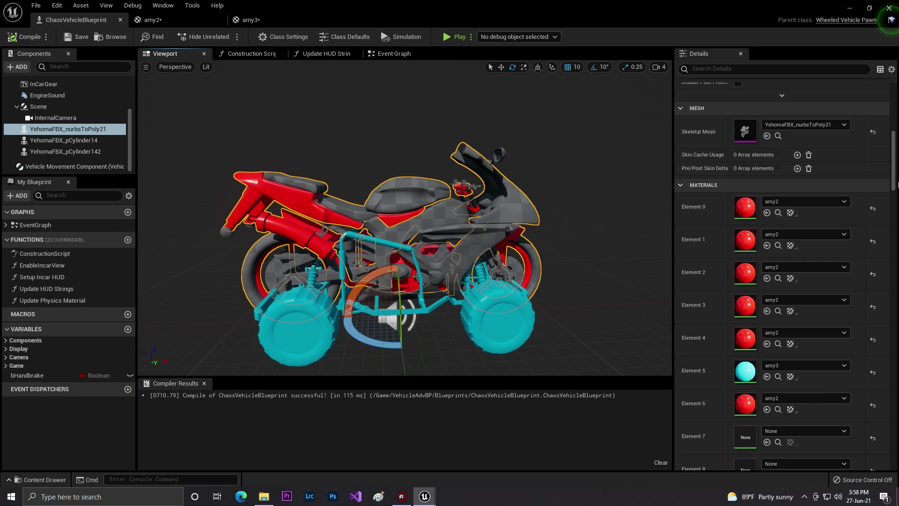
{"action": "scroll", "coordinate": [892, 185], "scroll_direction": "down", "scroll_amount": 15}
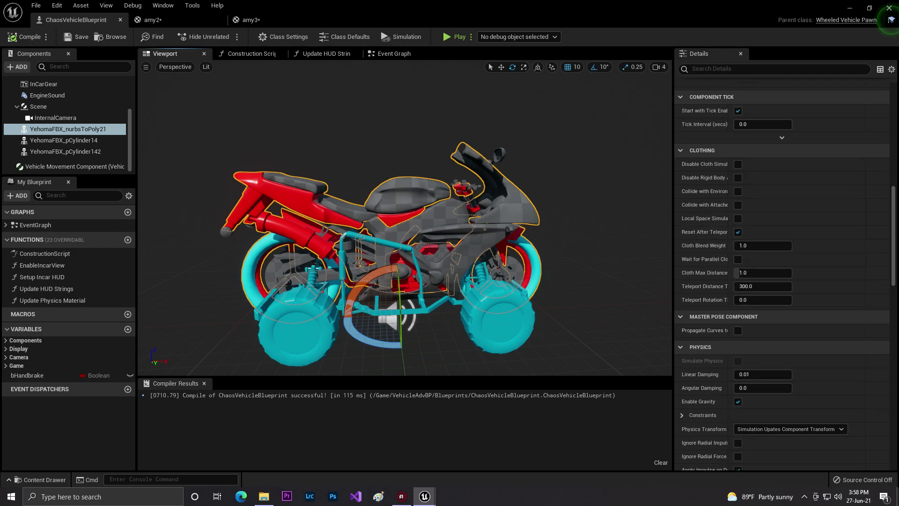
{"action": "left_click_drag", "start_coordinate": [895, 222], "coordinate": [895, 201]}
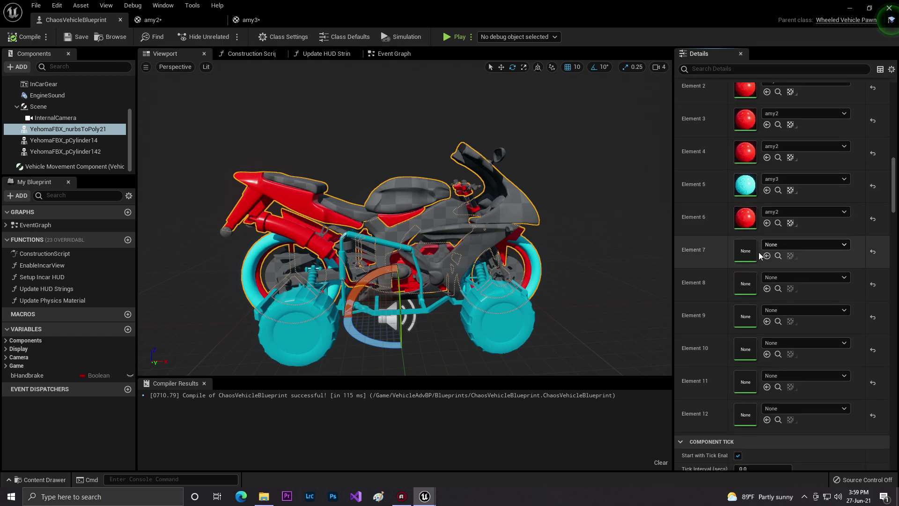
{"action": "left_click", "coordinate": [805, 244]}
{"action": "left_click", "coordinate": [786, 379]}
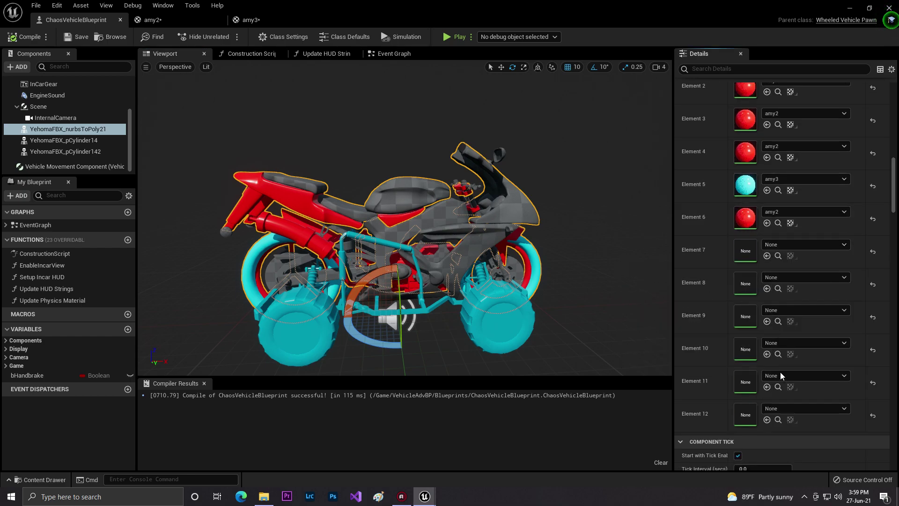
{"action": "left_click", "coordinate": [778, 277]}
{"action": "left_click", "coordinate": [800, 165]}
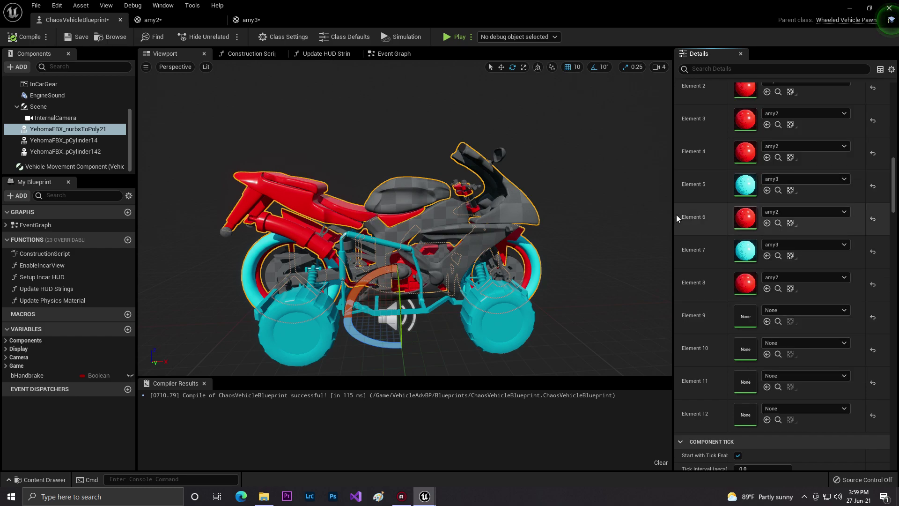
Assign amy3 to Element 12 and amy2 to Element 11 of the YehomaFBX_nurbsToPoly21 component
{"action": "right_click_drag", "start_coordinate": [578, 271], "coordinate": [604, 295]}
{"action": "left_click_drag", "start_coordinate": [578, 271], "coordinate": [378, 263], "text": "alt"}
{"action": "scroll", "coordinate": [416, 262], "scroll_direction": "up", "scroll_amount": 3}
{"action": "scroll", "coordinate": [402, 239], "scroll_direction": "up", "scroll_amount": 1}
{"action": "scroll", "coordinate": [378, 263], "scroll_direction": "down", "scroll_amount": 4}
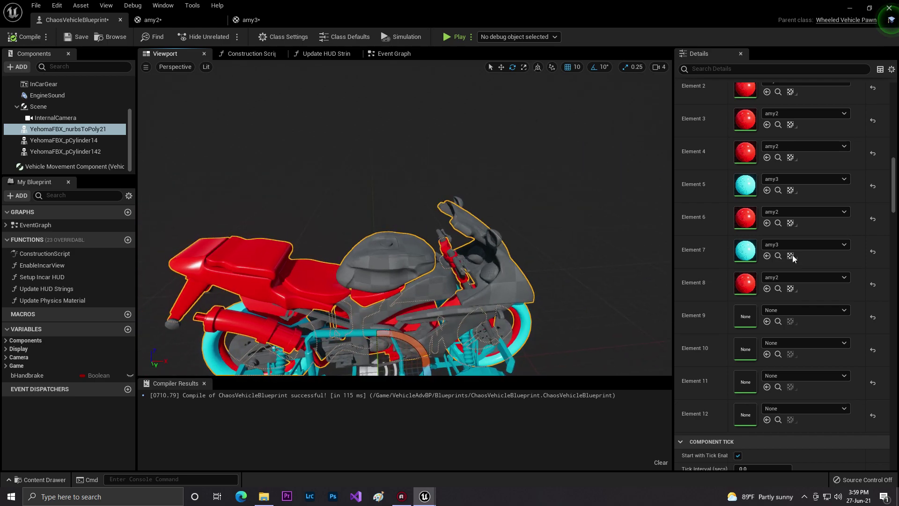
{"action": "left_click", "coordinate": [801, 408]}
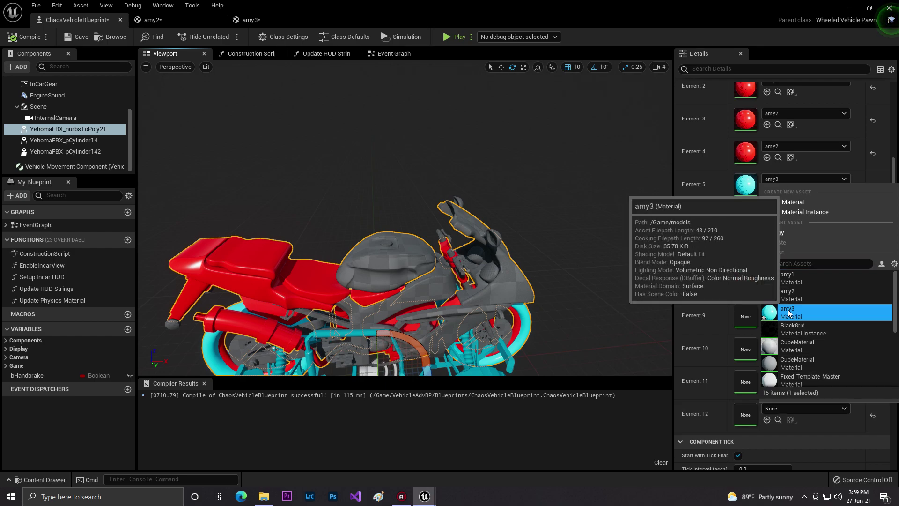
{"action": "left_click", "coordinate": [788, 312]}
{"action": "left_click_drag", "start_coordinate": [534, 269], "coordinate": [487, 286], "text": "alt"}
{"action": "left_click", "coordinate": [790, 376]}
{"action": "left_click", "coordinate": [785, 263]}
Try amy3 on Element 10 of the bike body component, and replace it with amy2
{"action": "left_click", "coordinate": [798, 348]}
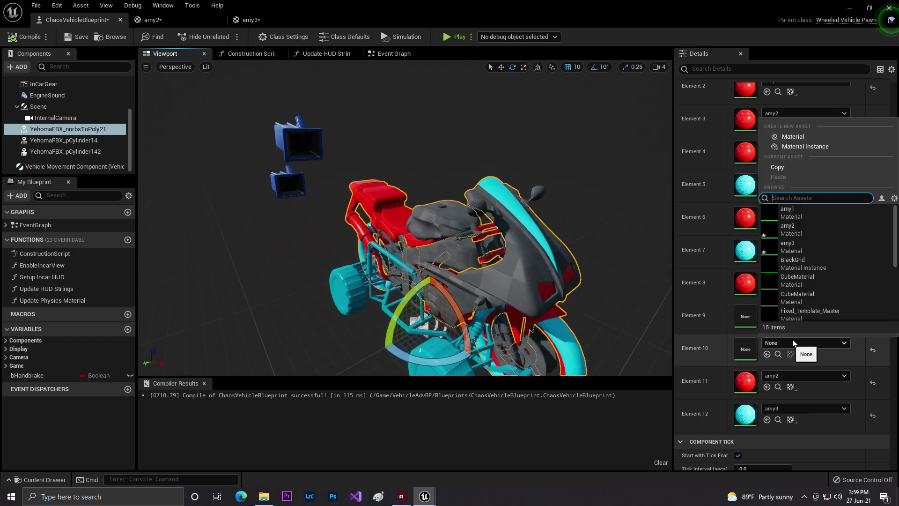
{"action": "left_click", "coordinate": [799, 253]}
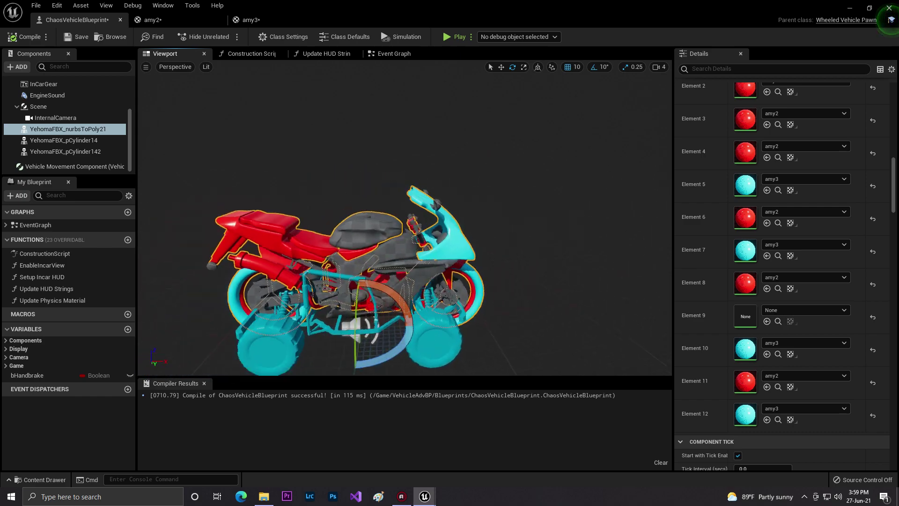
{"action": "left_click", "coordinate": [805, 343]}
{"action": "left_click", "coordinate": [807, 231]}
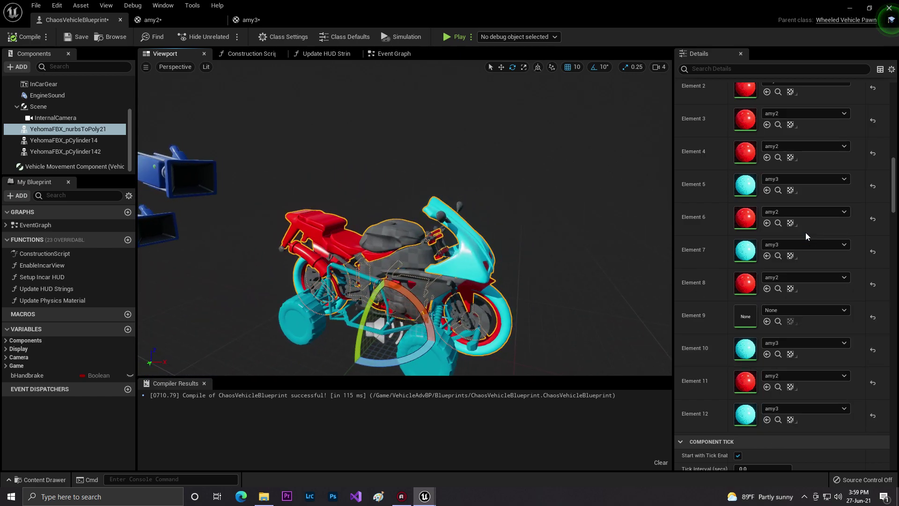
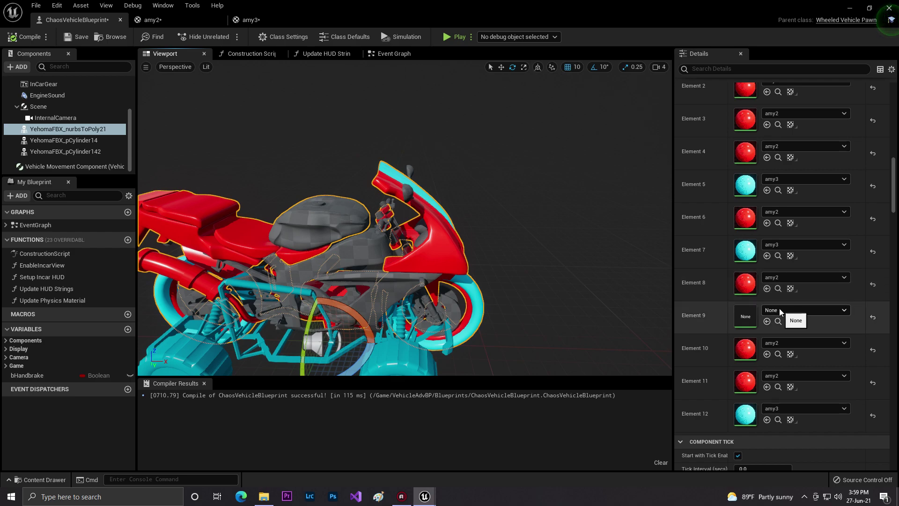
Assign amy2 to Element 9 of the bike body component, and compile and save the blueprint
{"action": "left_click", "coordinate": [794, 199]}
{"action": "right_click_drag", "start_coordinate": [561, 204], "coordinate": [475, 206]}
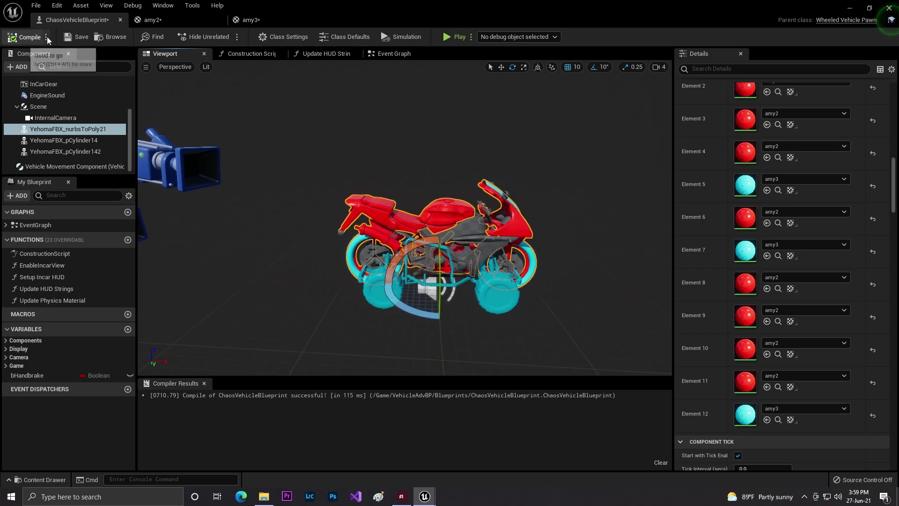
{"action": "left_click", "coordinate": [67, 40]}
Select the YehomaFBX_pCylinder142 component and assign the amy3 material to its Elements 0, 1 and 2
{"action": "right_click_drag", "start_coordinate": [358, 189], "coordinate": [399, 224]}
{"action": "left_click", "coordinate": [387, 210]}
{"action": "left_click_drag", "start_coordinate": [365, 201], "coordinate": [346, 202]}
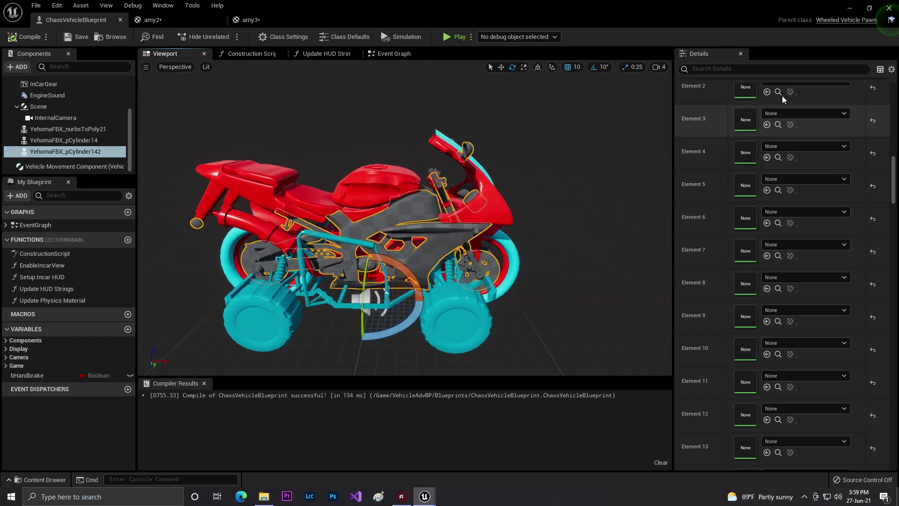
{"action": "left_click_drag", "start_coordinate": [894, 189], "coordinate": [894, 169]}
{"action": "left_click", "coordinate": [789, 181]}
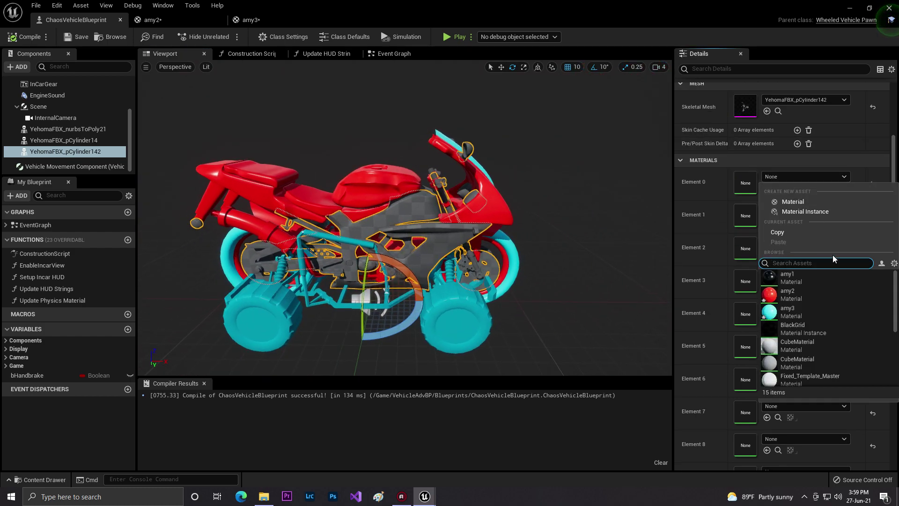
{"action": "left_click", "coordinate": [800, 303]}
{"action": "left_click", "coordinate": [799, 206]}
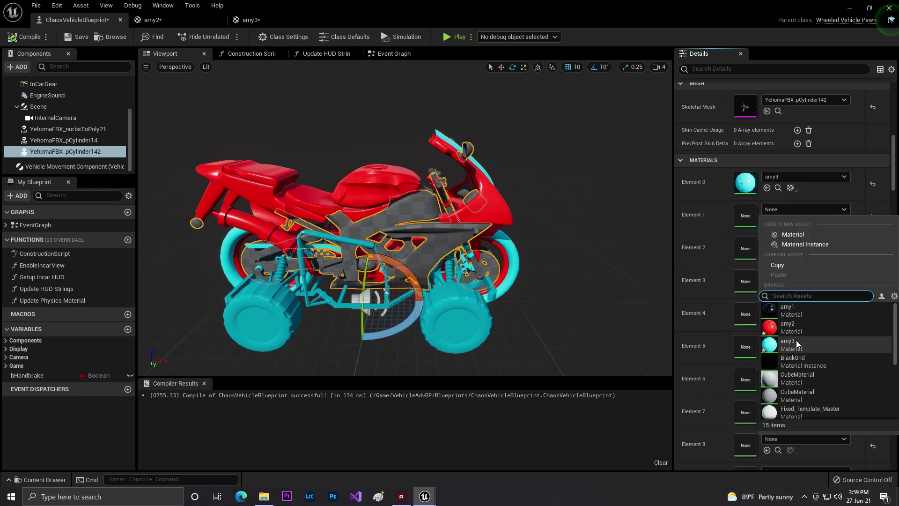
{"action": "left_click", "coordinate": [796, 340]}
{"action": "left_click", "coordinate": [795, 245]}
{"action": "left_click", "coordinate": [796, 359]}
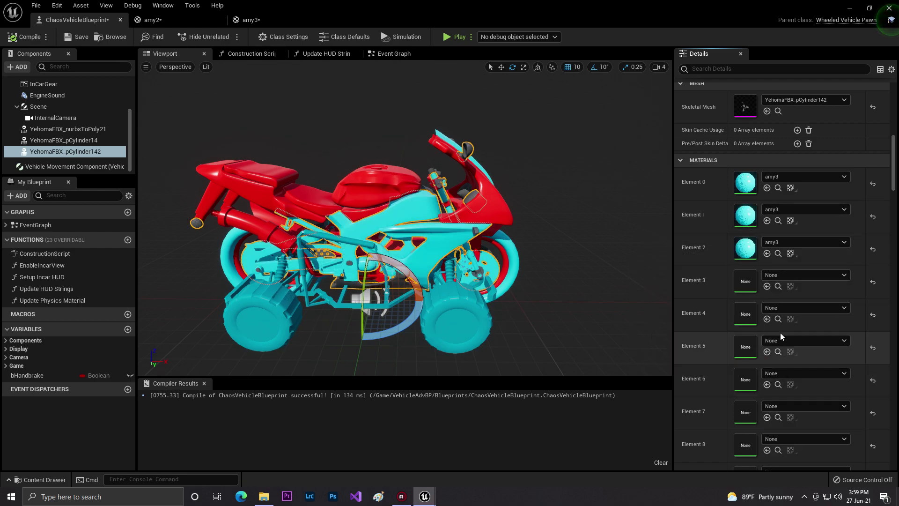
Assign the amy3 material to Elements 3, 4 and 5 of the YehomaFBX_pCylinder142 component
{"action": "left_click", "coordinate": [797, 274]}
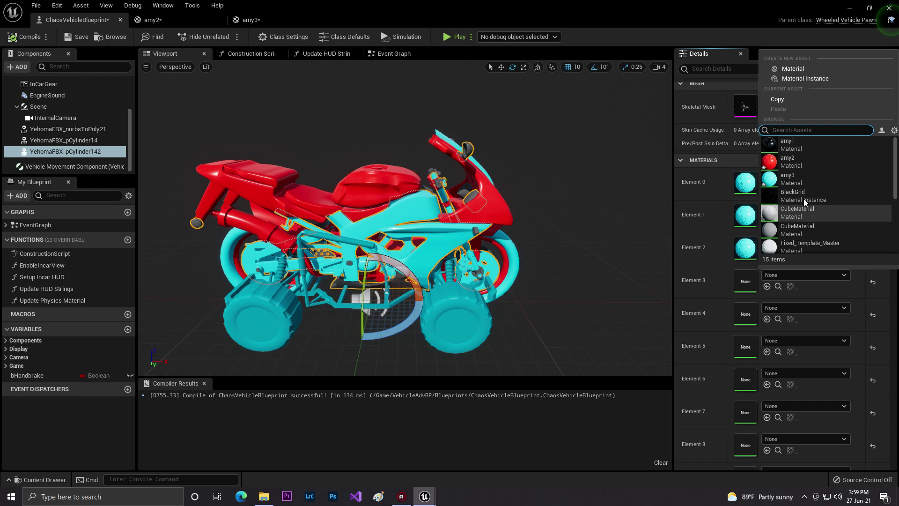
{"action": "left_click", "coordinate": [812, 178]}
{"action": "left_click", "coordinate": [790, 310]}
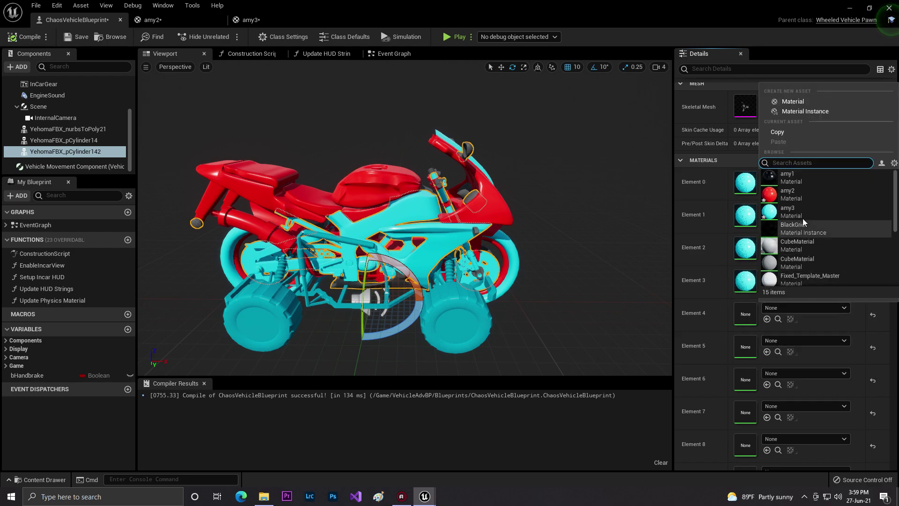
{"action": "left_click", "coordinate": [803, 219]}
{"action": "left_click", "coordinate": [792, 339]}
{"action": "left_click", "coordinate": [791, 234]}
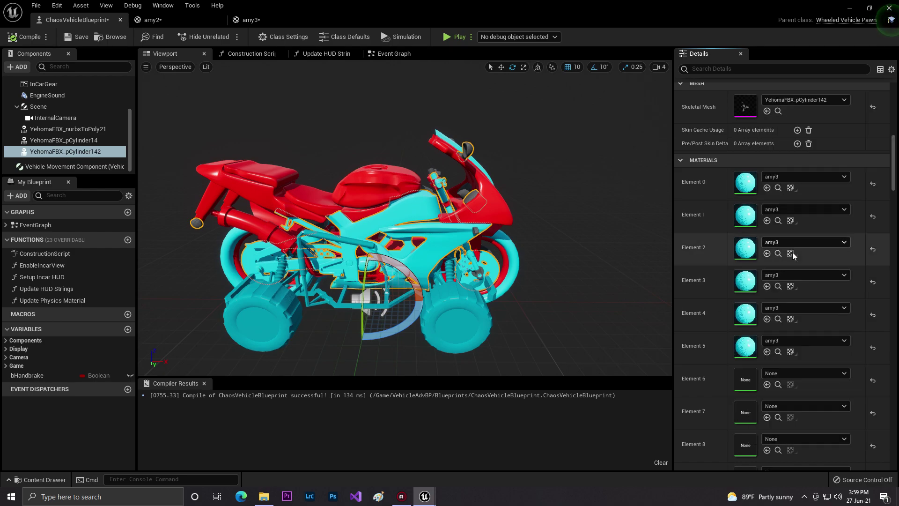
Assign the amy3 material to Elements 6 and 7 of the YehomaFBX_pCylinder142 component
{"action": "left_click", "coordinate": [790, 373]}
{"action": "left_click", "coordinate": [796, 303]}
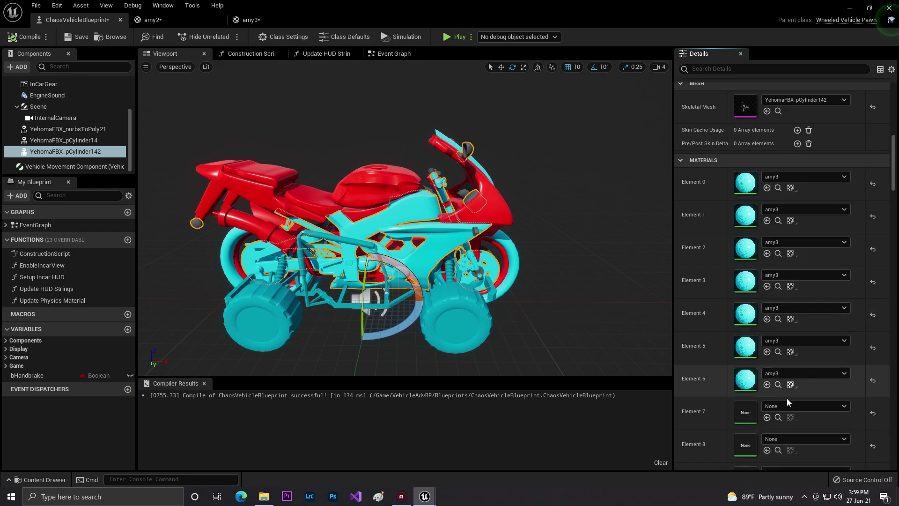
{"action": "left_click", "coordinate": [782, 405]}
{"action": "left_click", "coordinate": [795, 310]}
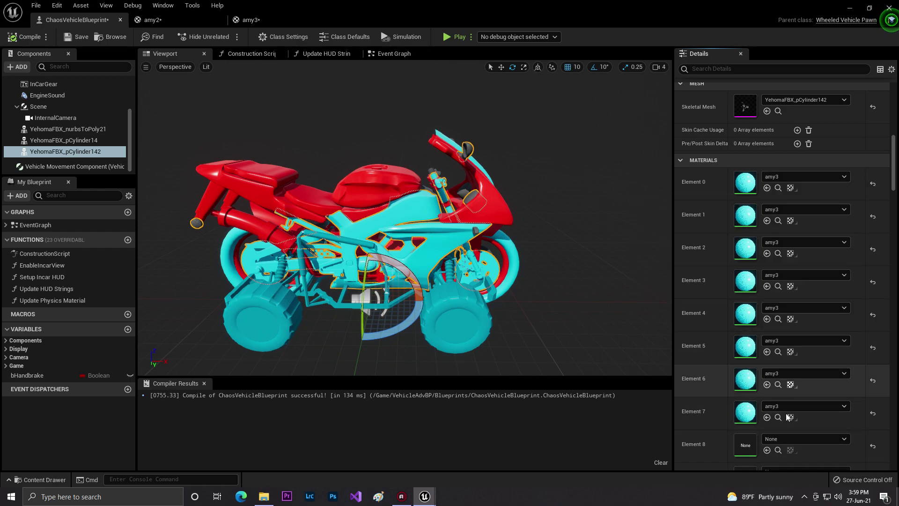
Try amy3 on Element 8 of the YehomaFBX_pCylinder142 component, and replace it with amy2
{"action": "left_click", "coordinate": [778, 438]}
{"action": "left_click", "coordinate": [799, 336]}
{"action": "left_click_drag", "start_coordinate": [895, 183], "coordinate": [891, 203]}
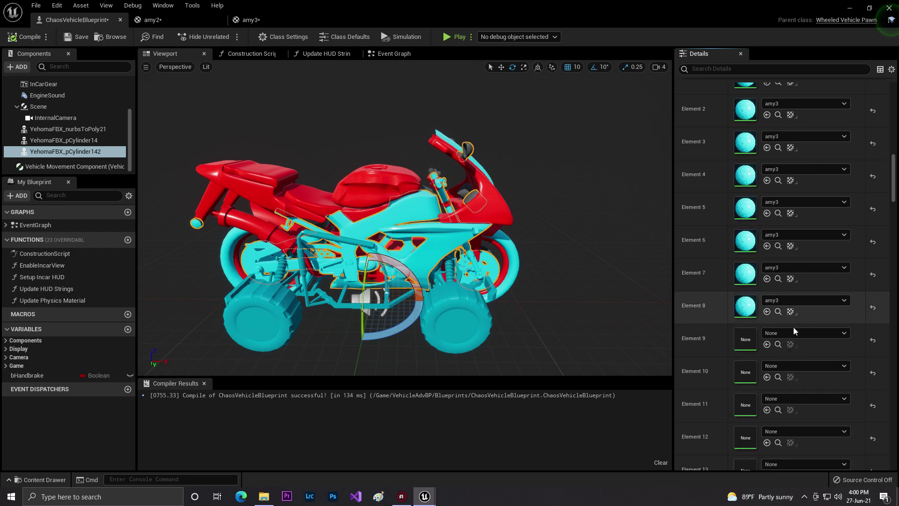
{"action": "left_click", "coordinate": [801, 301]}
{"action": "left_click", "coordinate": [792, 190]}
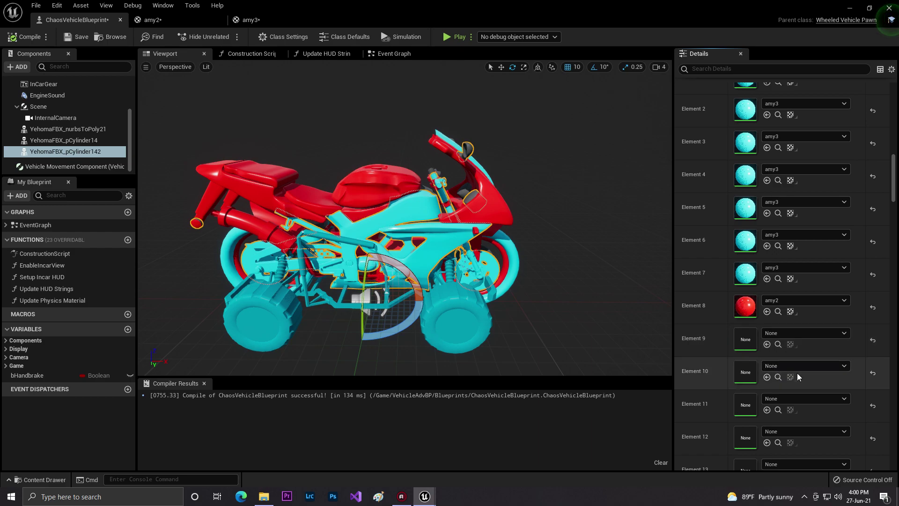
Assign the amy1 material to Elements 13, 12 and 11 of the YehomaFBX_pCylinder142 component
{"action": "left_click", "coordinate": [782, 463]}
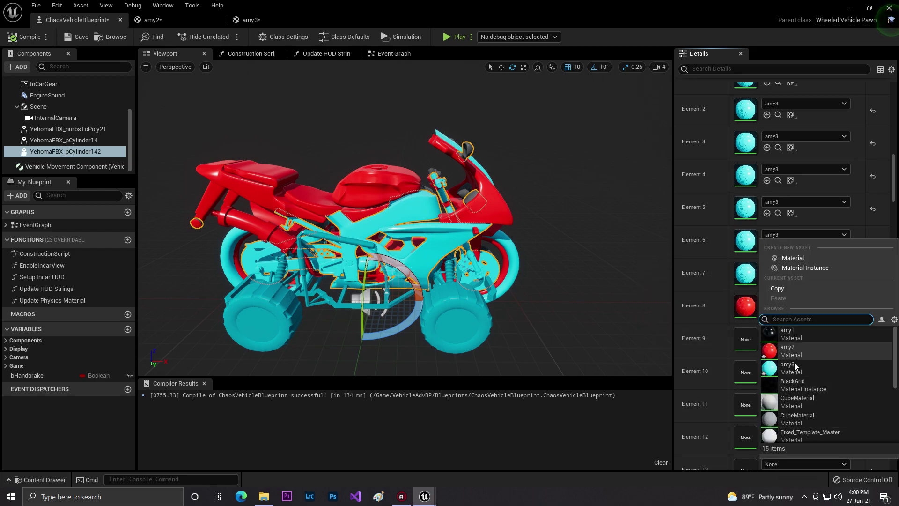
{"action": "left_click", "coordinate": [796, 335]}
{"action": "left_click", "coordinate": [782, 431]}
{"action": "left_click", "coordinate": [796, 304]}
{"action": "left_click", "coordinate": [775, 398]}
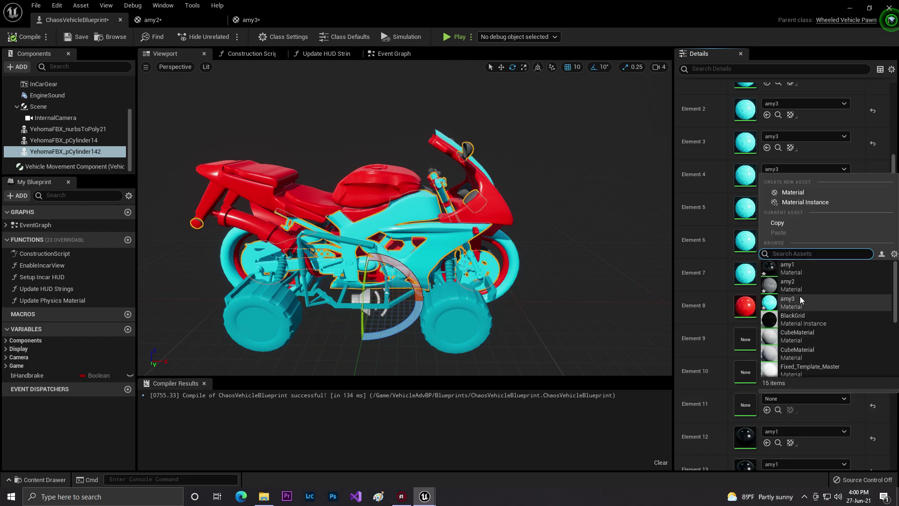
{"action": "left_click", "coordinate": [799, 270]}
Assign the amy1 material to Elements 10 and 9 of the YehomaFBX_pCylinder142 component, and compile the blueprint
{"action": "left_click", "coordinate": [779, 366]}
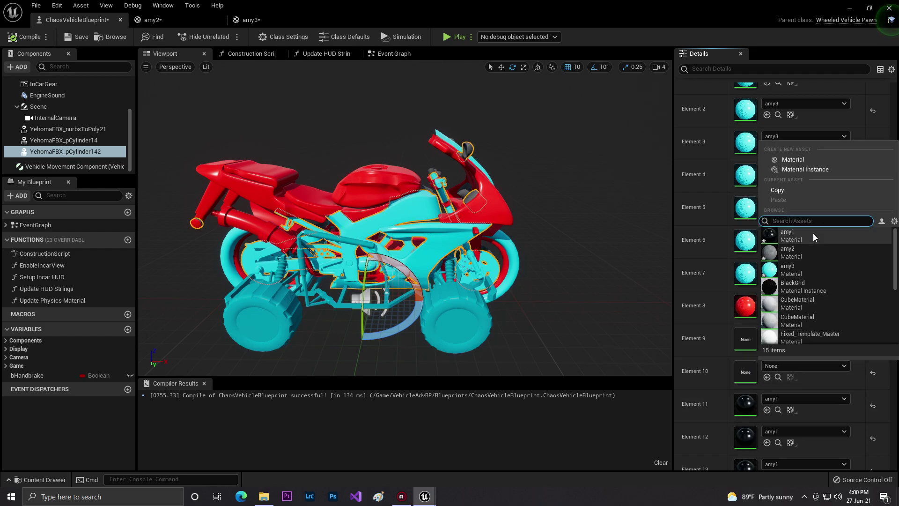
{"action": "left_click", "coordinate": [813, 237]}
{"action": "left_click", "coordinate": [792, 333]}
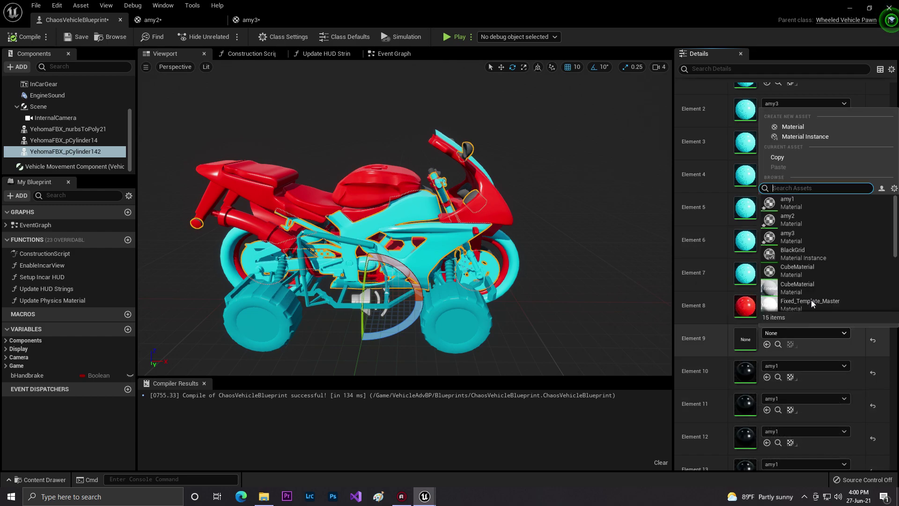
{"action": "left_click", "coordinate": [801, 208]}
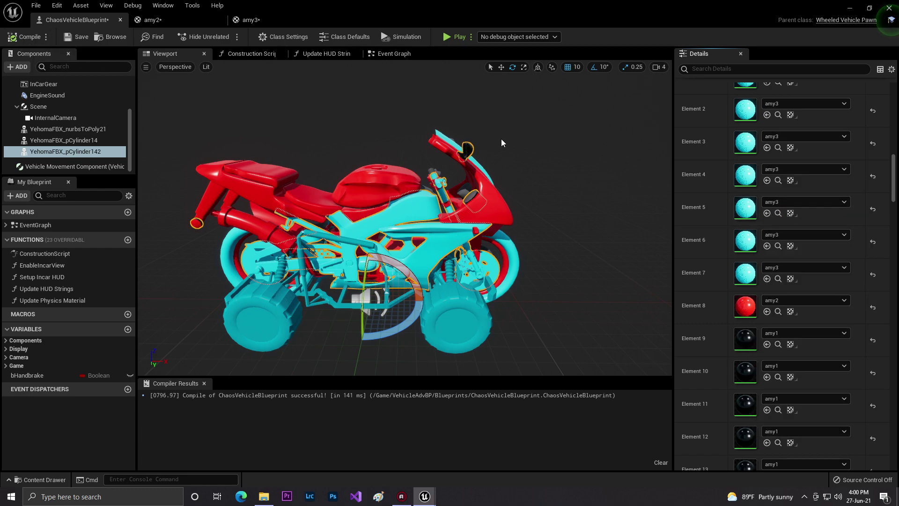
Select the YehomaFBX_pCylinder14 component and assign the amy1 material to its Element 1
{"action": "right_click_drag", "start_coordinate": [501, 140], "coordinate": [406, 128]}
{"action": "left_click", "coordinate": [79, 141]}
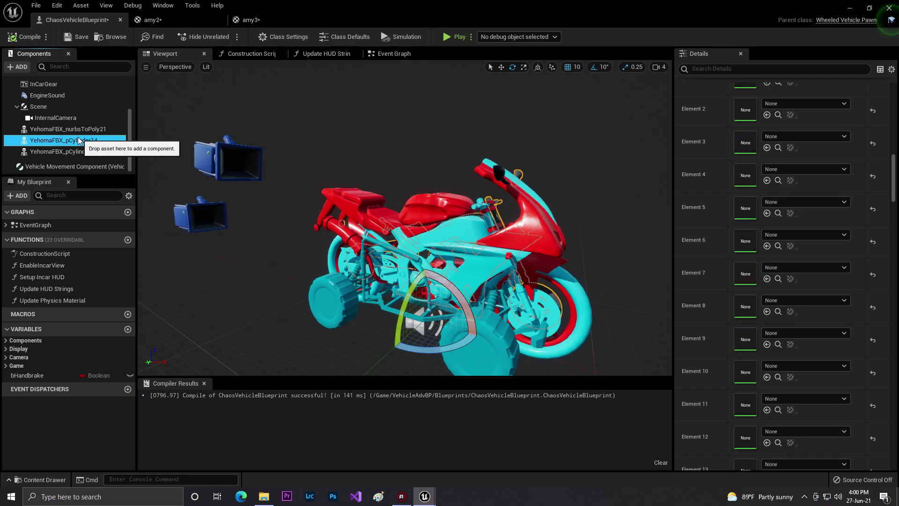
{"action": "right_click_drag", "start_coordinate": [549, 179], "coordinate": [627, 180]}
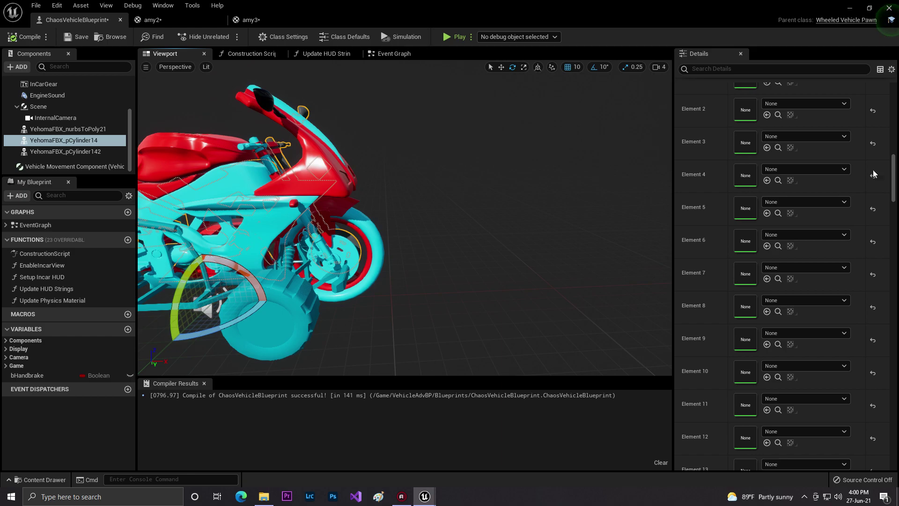
{"action": "scroll", "coordinate": [892, 176], "scroll_direction": "up", "scroll_amount": 2}
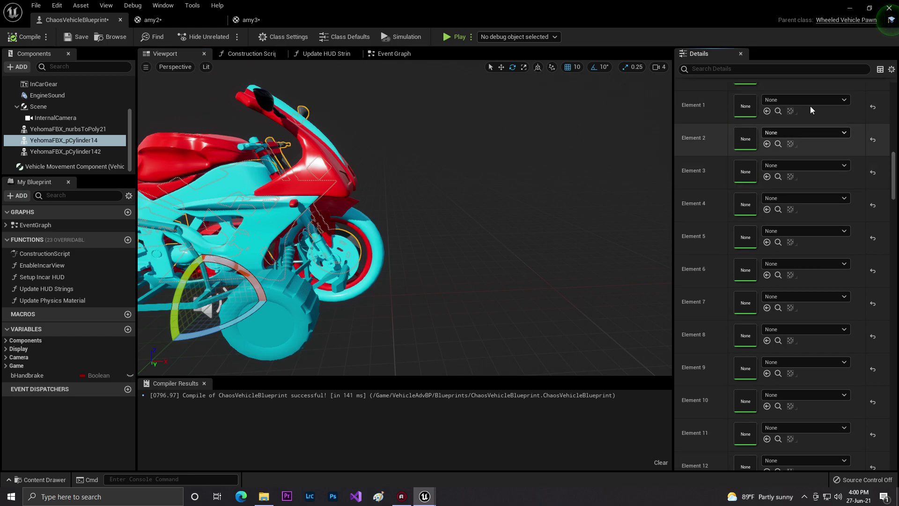
{"action": "left_click", "coordinate": [807, 101]}
{"action": "left_click", "coordinate": [807, 198]}
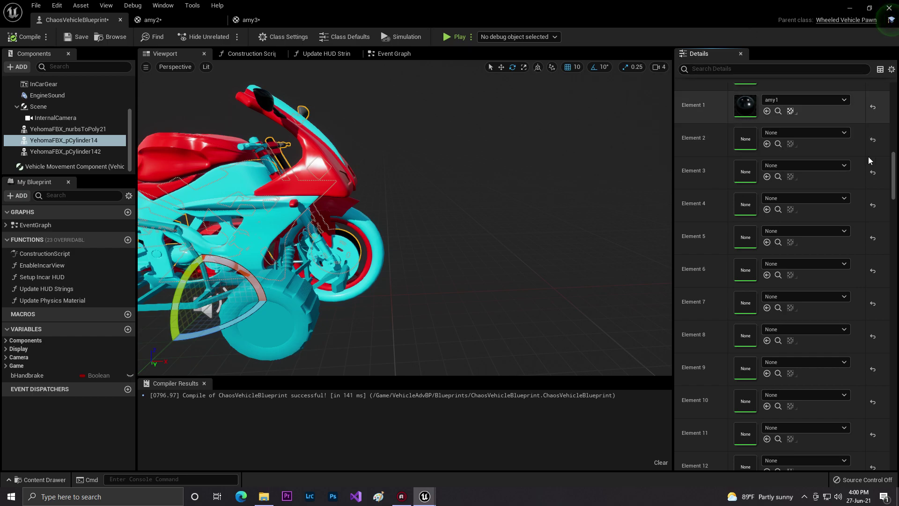
Assign the amy1 material to Elements 0, 2 and 3 of the YehomaFBX_pCylinder14 component
{"action": "scroll", "coordinate": [894, 188], "scroll_direction": "up", "scroll_amount": 1}
{"action": "left_click", "coordinate": [790, 101]}
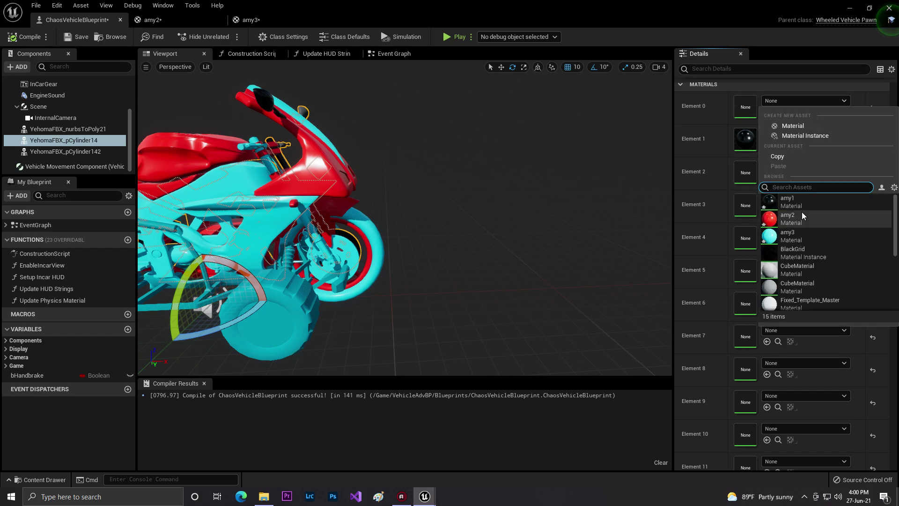
{"action": "left_click", "coordinate": [795, 202]}
{"action": "left_click", "coordinate": [805, 167]}
{"action": "left_click", "coordinate": [796, 266]}
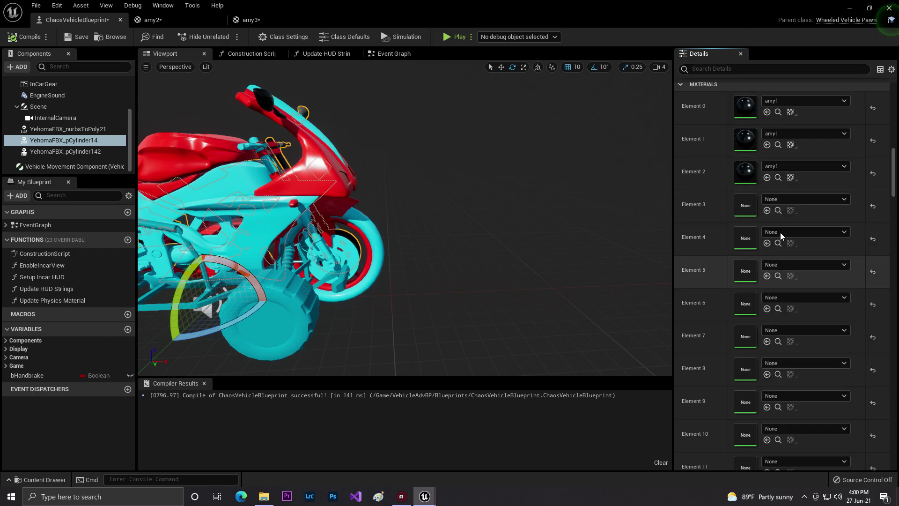
{"action": "left_click", "coordinate": [785, 199]}
{"action": "left_click", "coordinate": [791, 300]}
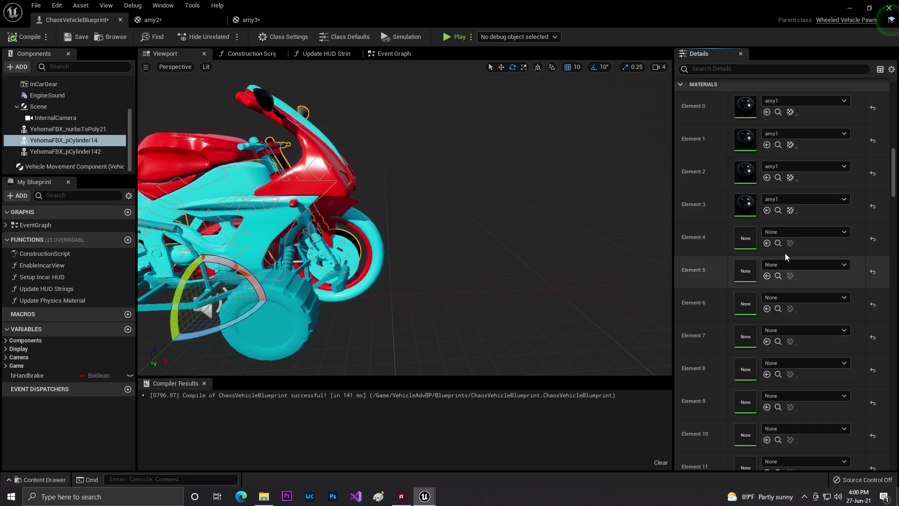
Assign the amy1 material to Elements 4, 5 and 6 of the YehomaFBX_pCylinder14 component
{"action": "left_click", "coordinate": [792, 232]}
{"action": "left_click", "coordinate": [778, 331]}
{"action": "left_click", "coordinate": [791, 264]}
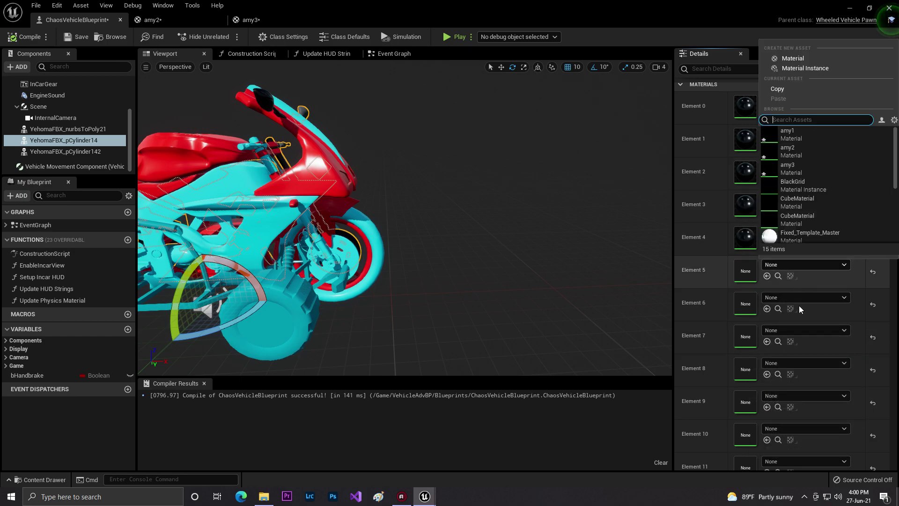
{"action": "left_click", "coordinate": [788, 136]}
{"action": "left_click", "coordinate": [788, 294]}
{"action": "left_click", "coordinate": [780, 200]}
Assign the amy1 material to Elements 7, 8 and 9 of the YehomaFBX_pCylinder14 component
{"action": "left_click", "coordinate": [783, 333]}
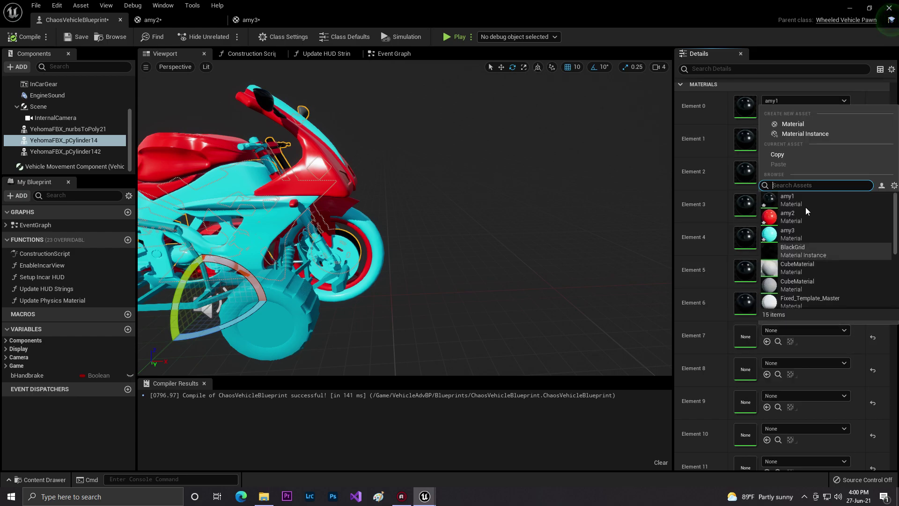
{"action": "left_click", "coordinate": [805, 219]}
{"action": "left_click", "coordinate": [790, 363]}
{"action": "left_click", "coordinate": [791, 232]}
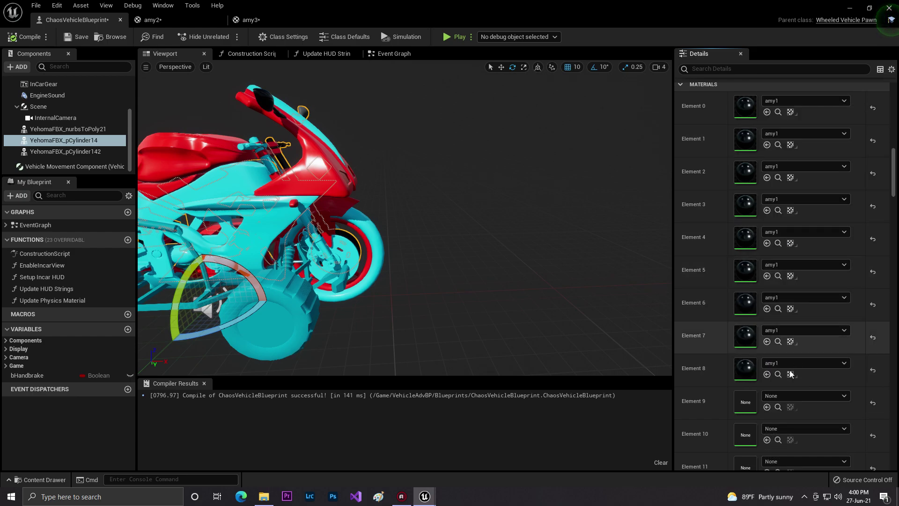
{"action": "left_click", "coordinate": [784, 397]}
{"action": "left_click", "coordinate": [790, 265]}
Assign the amy1 material to Elements 15, 14 and 13 of the YehomaFBX_pCylinder14 component
{"action": "left_click_drag", "start_coordinate": [893, 179], "coordinate": [893, 215]}
{"action": "left_click", "coordinate": [807, 238]}
{"action": "left_click", "coordinate": [829, 291]}
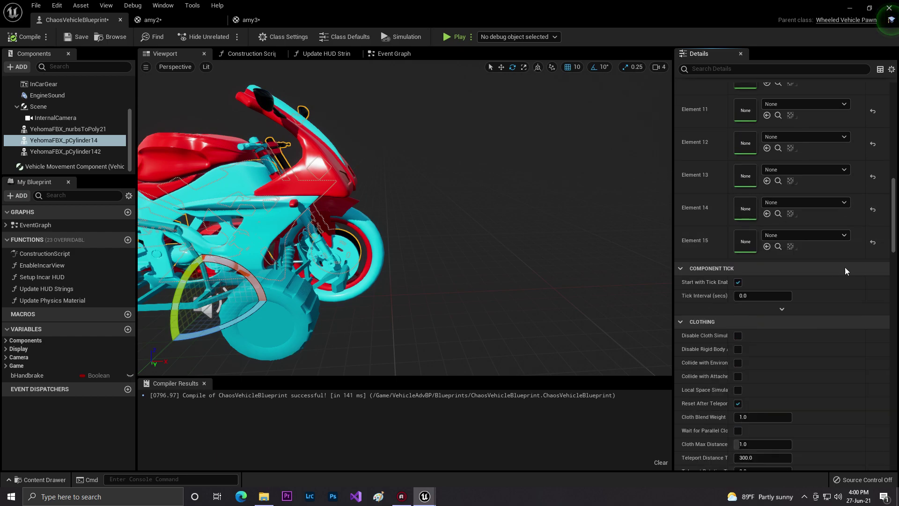
{"action": "scroll", "coordinate": [794, 350], "scroll_direction": "up", "scroll_amount": 5}
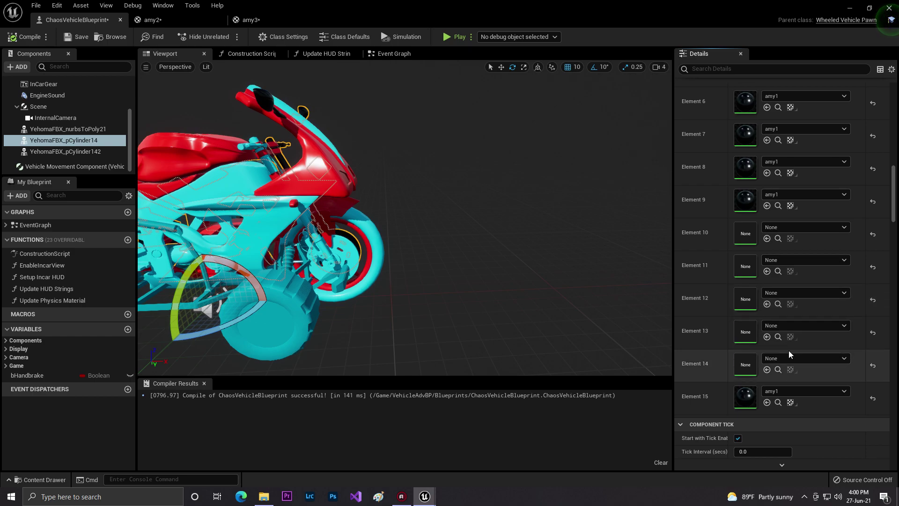
{"action": "left_click", "coordinate": [789, 355]}
{"action": "left_click", "coordinate": [795, 235]}
{"action": "left_click", "coordinate": [782, 328]}
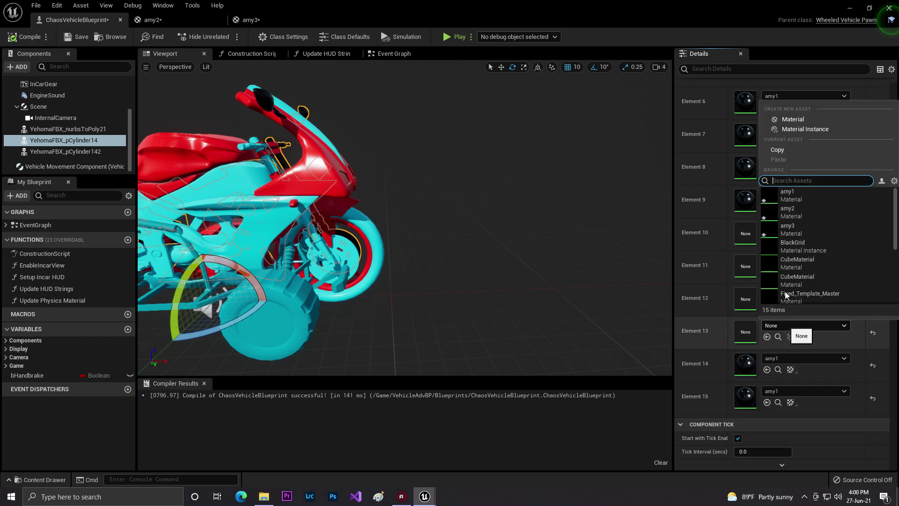
{"action": "left_click", "coordinate": [793, 199]}
Assign the amy1 material to Elements 12, 11 and 10 of the YehomaFBX_pCylinder14 component
{"action": "left_click", "coordinate": [781, 293]}
{"action": "left_click", "coordinate": [803, 168]}
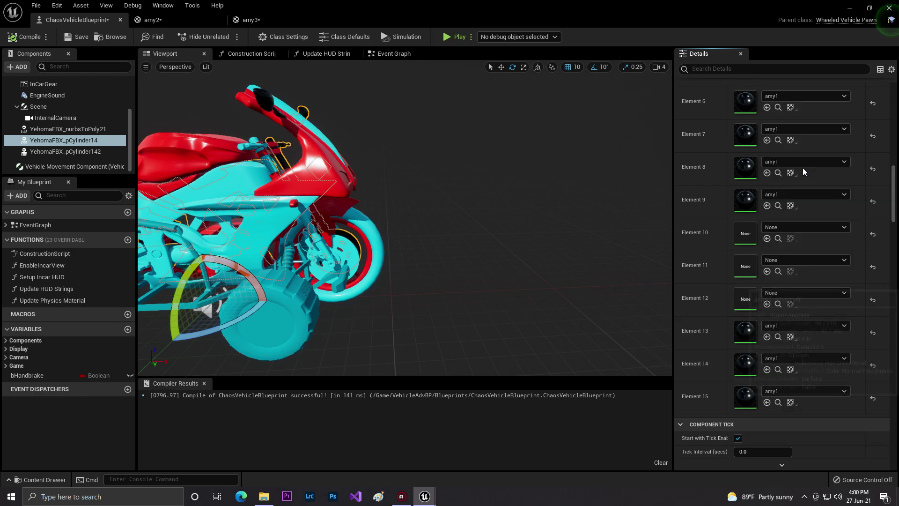
{"action": "left_click", "coordinate": [787, 261]}
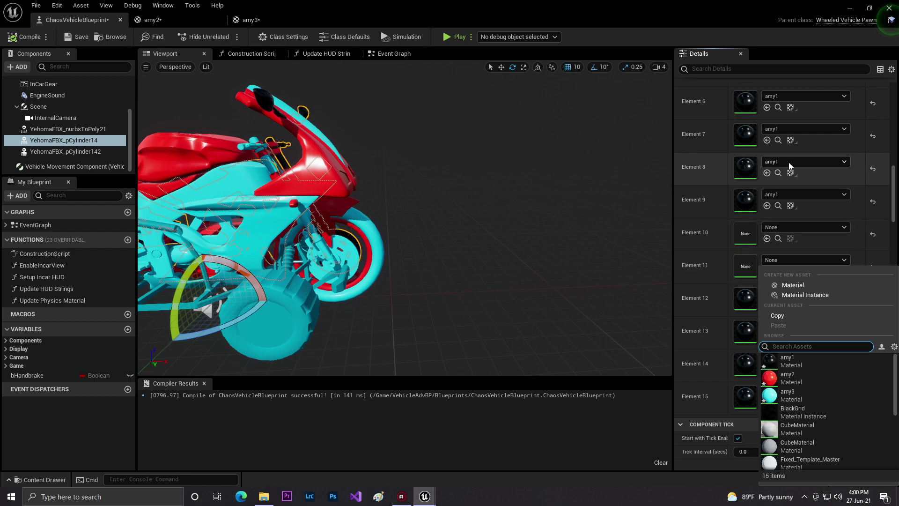
{"action": "left_click", "coordinate": [786, 361]}
{"action": "left_click", "coordinate": [785, 227]}
{"action": "left_click", "coordinate": [786, 324]}
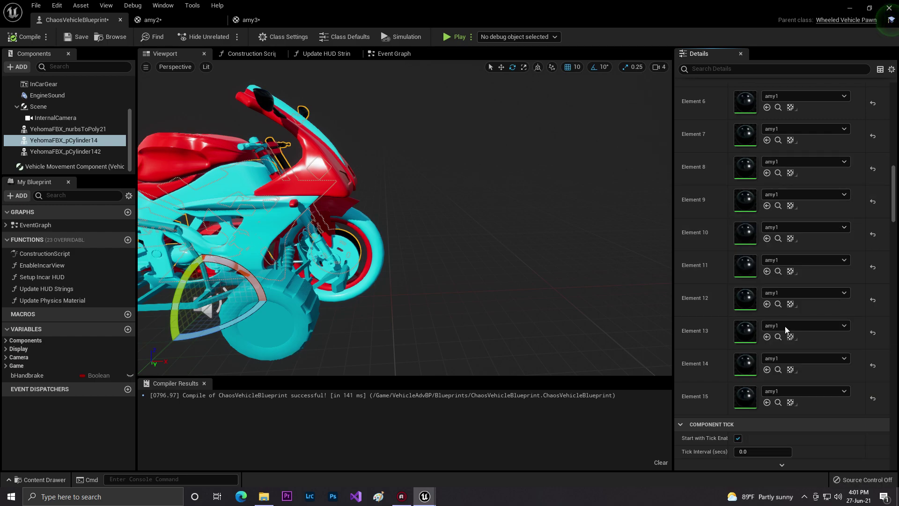
Compile and save ChaosVehicleBlueprint, and inspect the motorcycle from the front and the rear side
{"action": "left_click", "coordinate": [71, 37]}
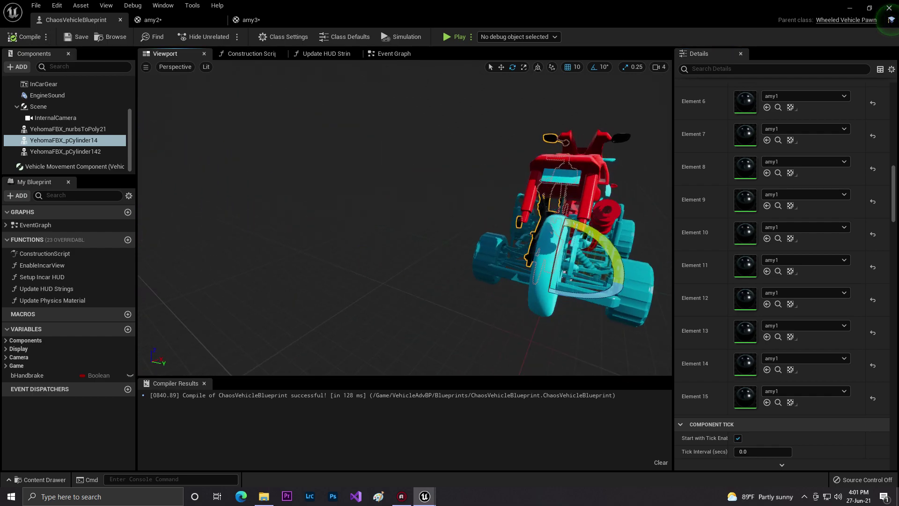
{"action": "right_click_drag", "start_coordinate": [404, 218], "coordinate": [323, 220]}
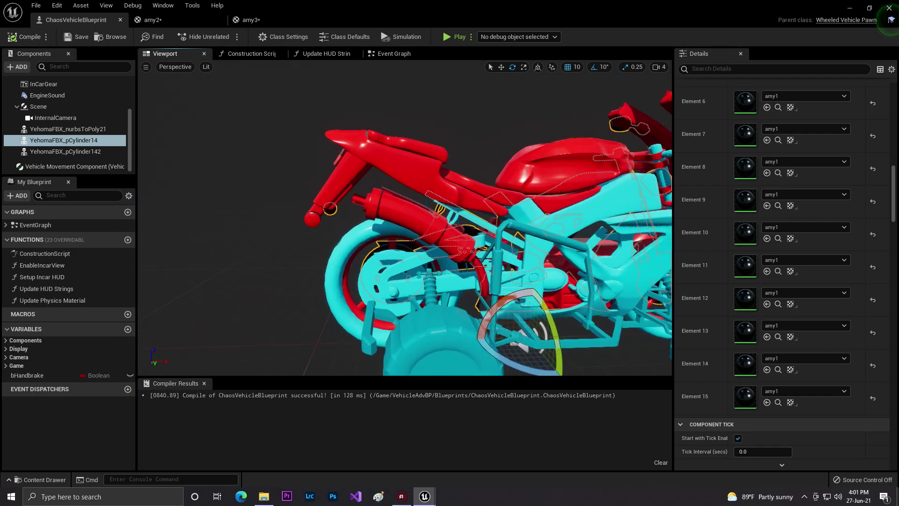
{"action": "key", "text": "w"}
Return to the level editor and save all modified assets along with the current level
{"action": "left_click", "coordinate": [850, 5]}
{"action": "key", "text": "ctrl+space"}
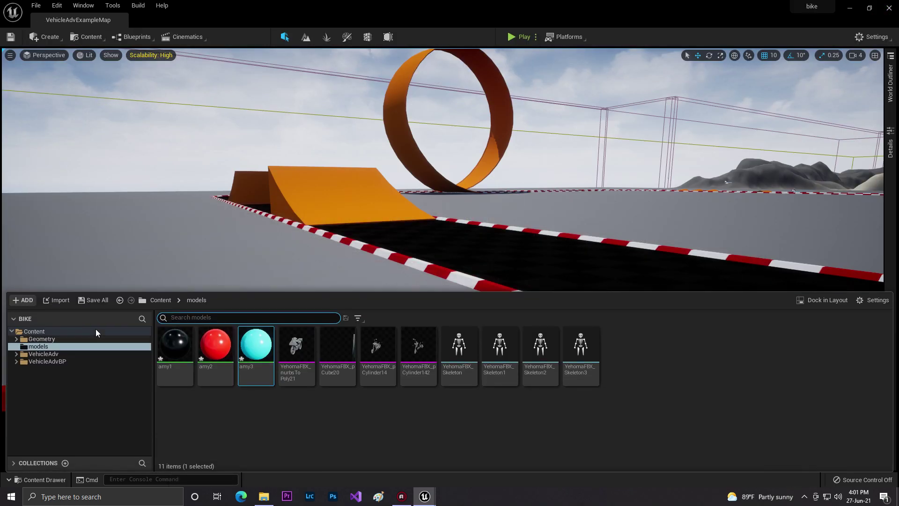
{"action": "left_click", "coordinate": [95, 300]}
{"action": "left_click", "coordinate": [500, 349]}
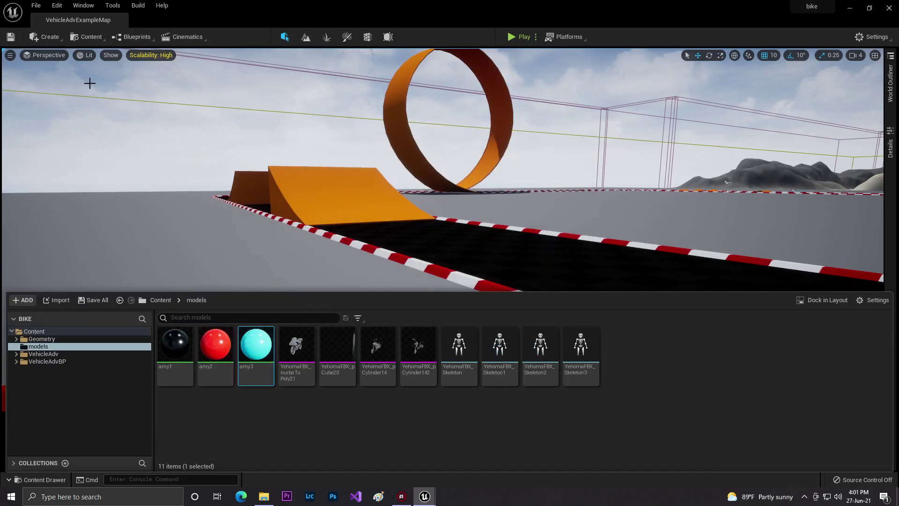
{"action": "left_click", "coordinate": [11, 37]}
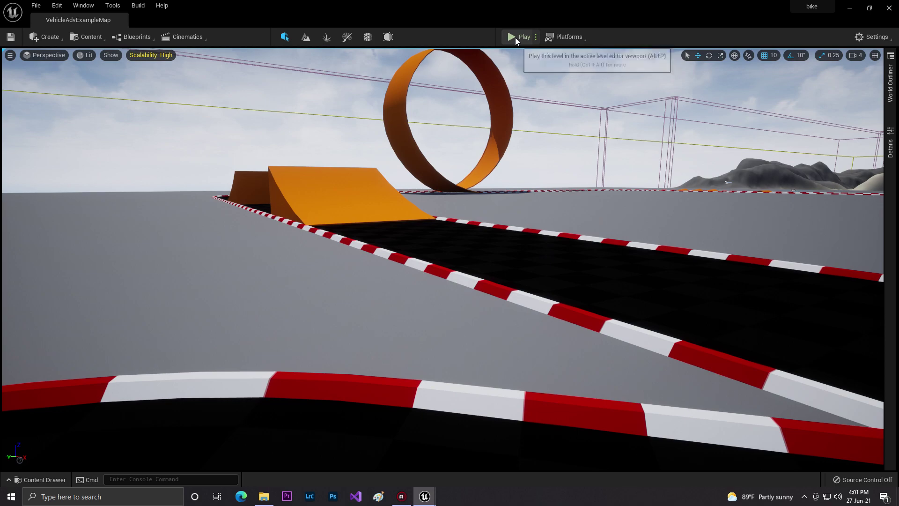
Play the level, drive the motorcycle forward while steering both ways, and stop the play session
{"action": "left_click", "coordinate": [515, 38]}
{"action": "key", "text": "w"}
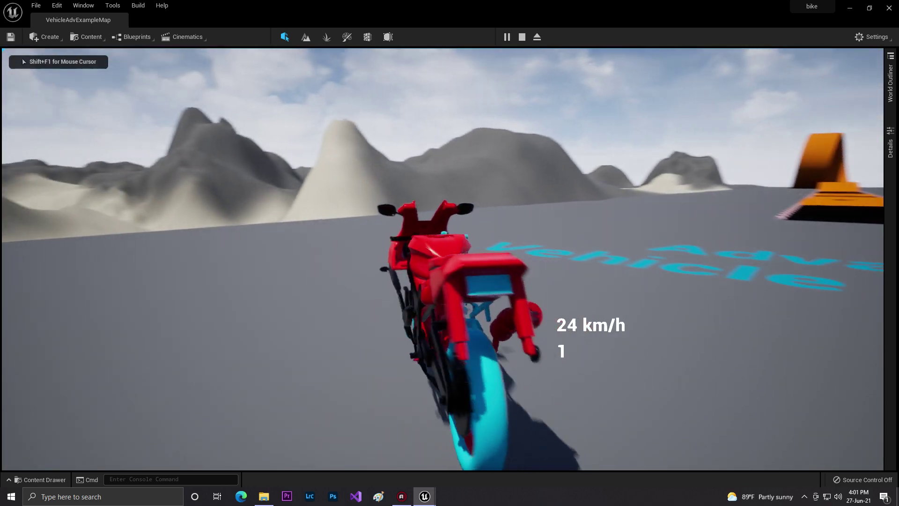
{"action": "key", "text": "d"}
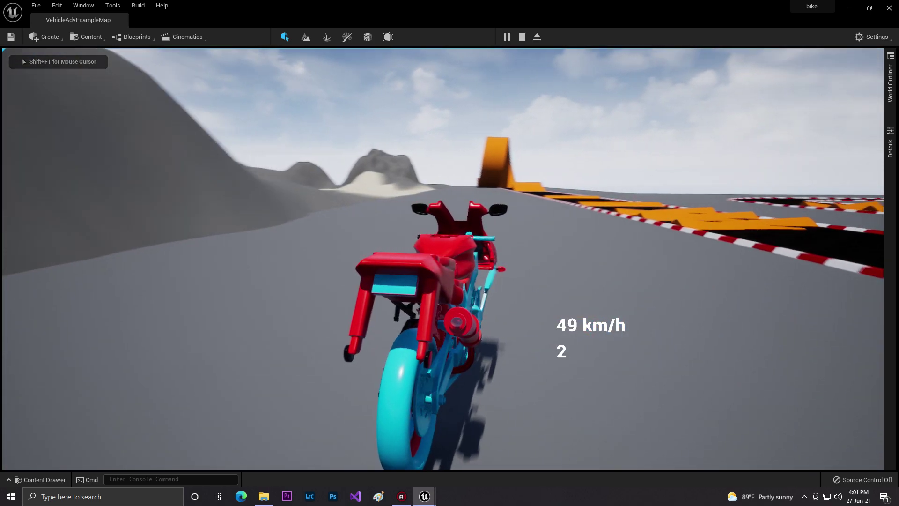
{"action": "key", "text": "a"}
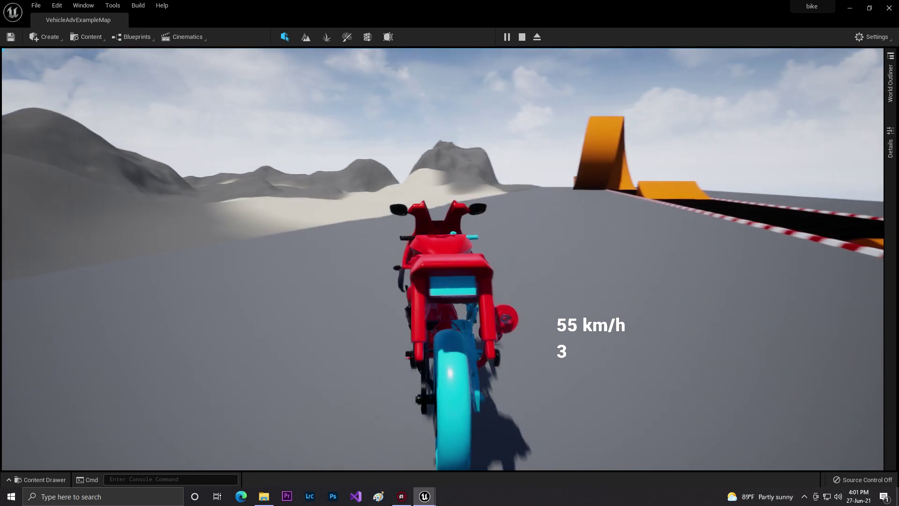
{"action": "key", "text": "a"}
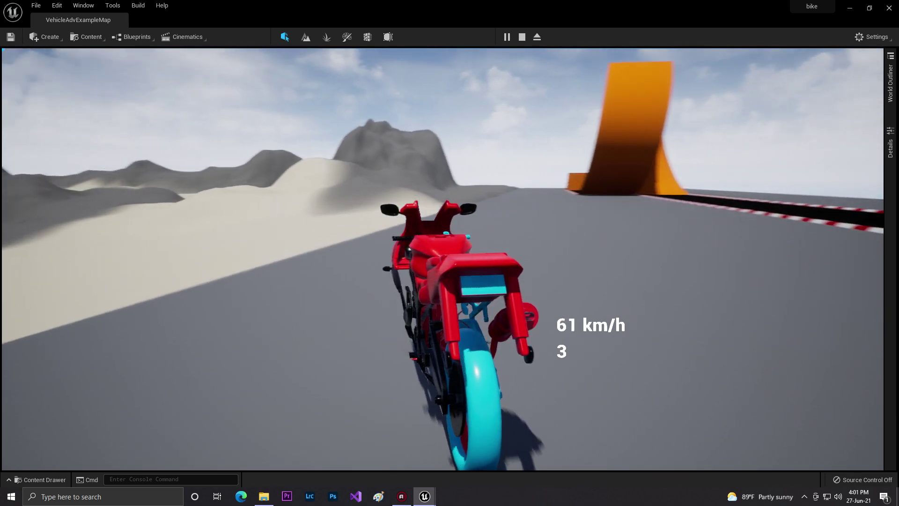
{"action": "key", "text": "d"}
{"action": "key", "text": "d"}
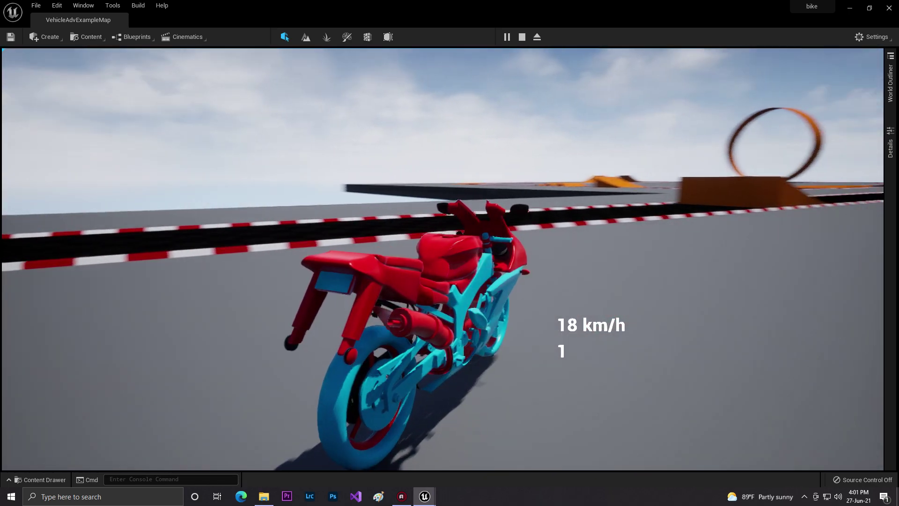
{"action": "key", "text": "Escape"}
Go back to ChaosVehicleBlueprint and select the YehomaFBX_nurbsToPoly21 component at the motorcycle's rear wheel
{"action": "key", "text": "ctrl+space"}
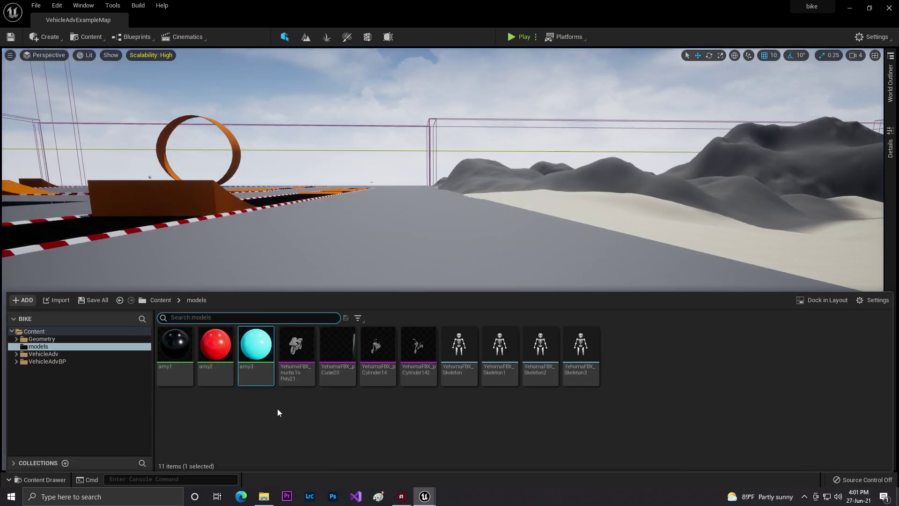
{"action": "mouse_move", "coordinate": [423, 497]}
{"action": "left_click", "coordinate": [501, 469]}
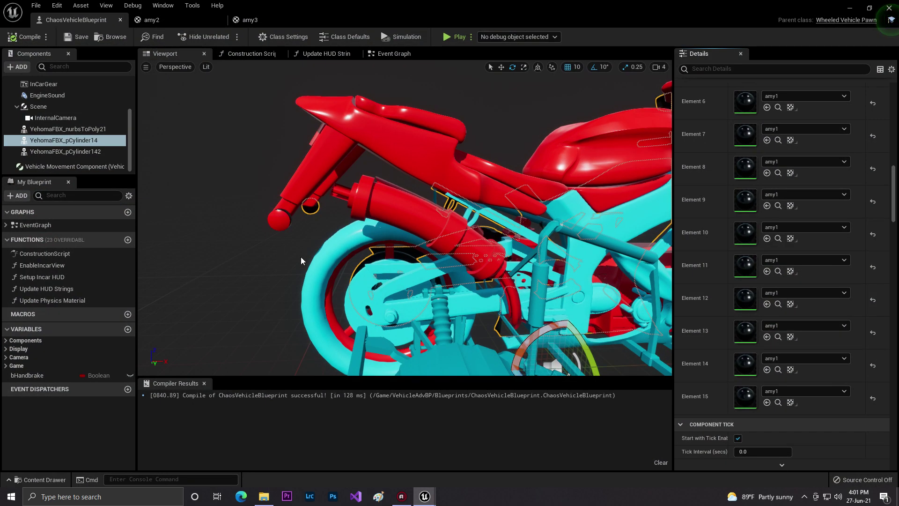
{"action": "left_click", "coordinate": [325, 256]}
{"action": "scroll", "coordinate": [339, 239], "scroll_direction": "down", "scroll_amount": 3}
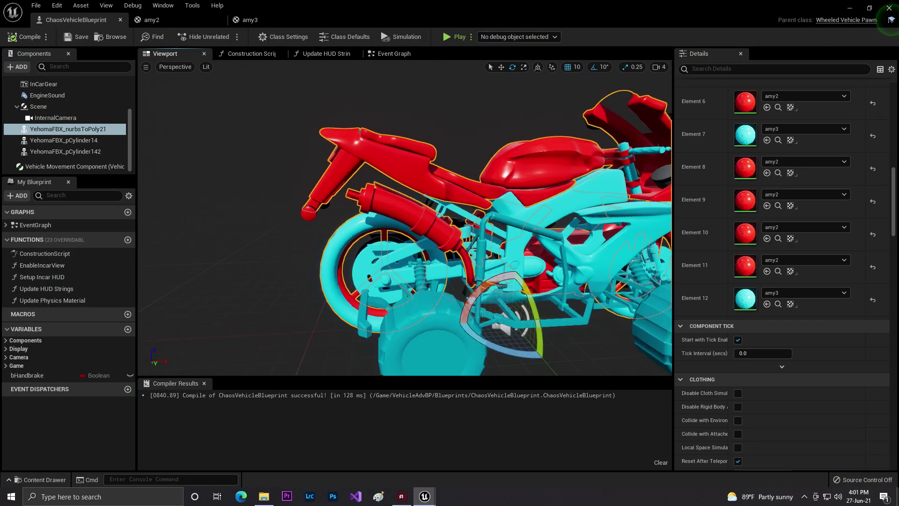
{"action": "scroll", "coordinate": [346, 237], "scroll_direction": "down", "scroll_amount": 5}
{"action": "scroll", "coordinate": [370, 257], "scroll_direction": "up", "scroll_amount": 10}
{"action": "scroll", "coordinate": [374, 258], "scroll_direction": "down", "scroll_amount": 5}
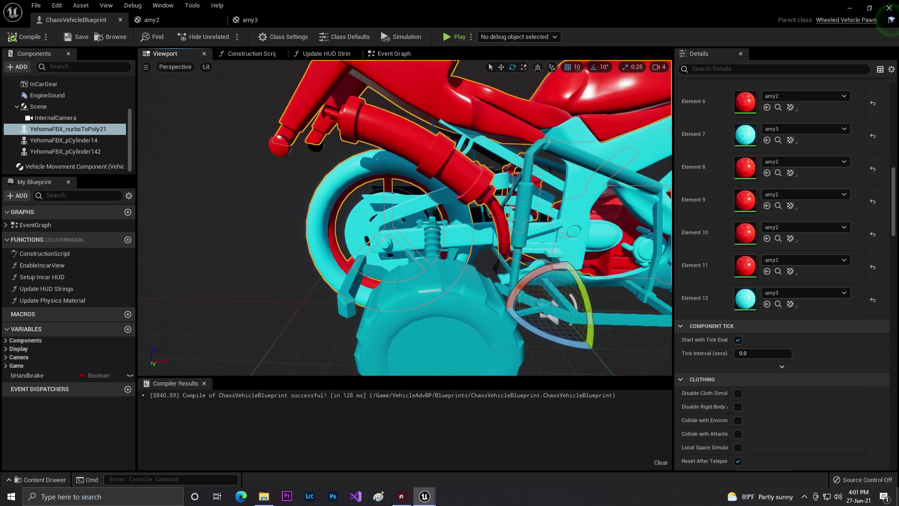
Try the amy1 material on Element 12 and on Element 7 of YehomaFBX_nurbsToPoly21, restoring amy3 on each
{"action": "left_click", "coordinate": [791, 294]}
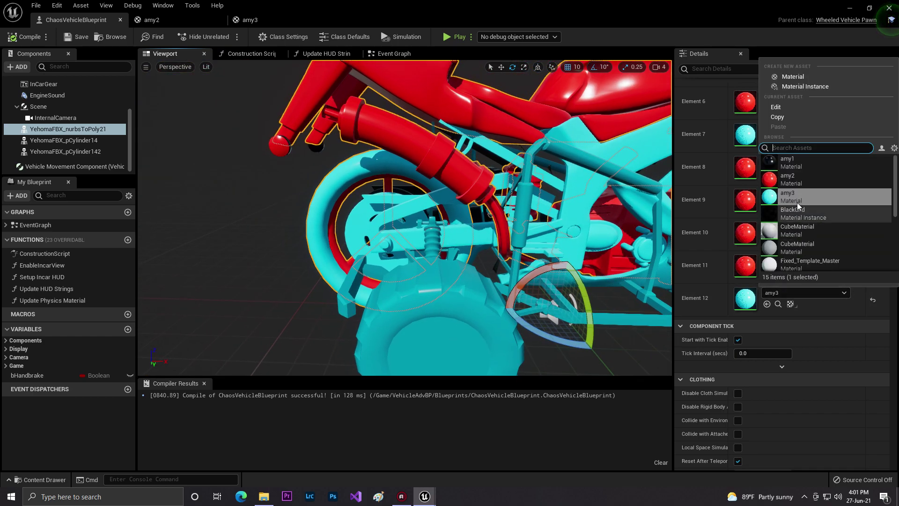
{"action": "left_click", "coordinate": [802, 163]}
{"action": "left_click", "coordinate": [775, 291]}
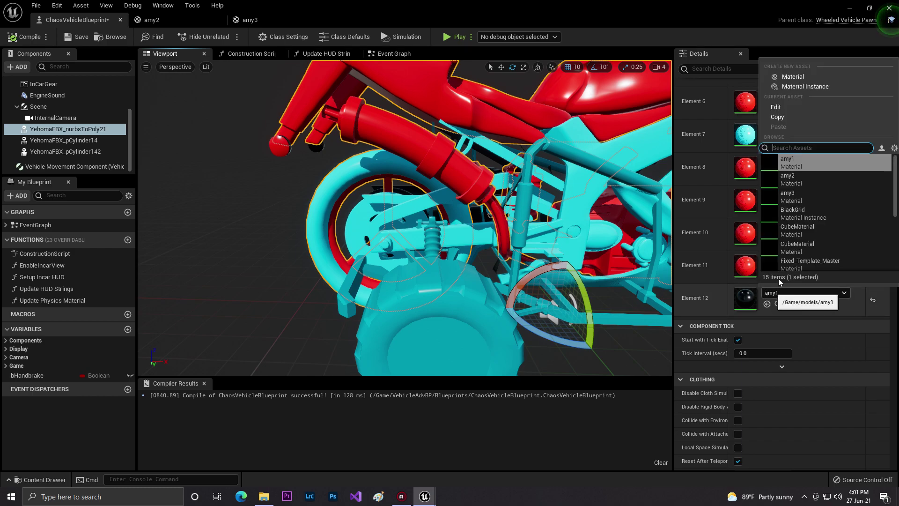
{"action": "left_click", "coordinate": [790, 197]}
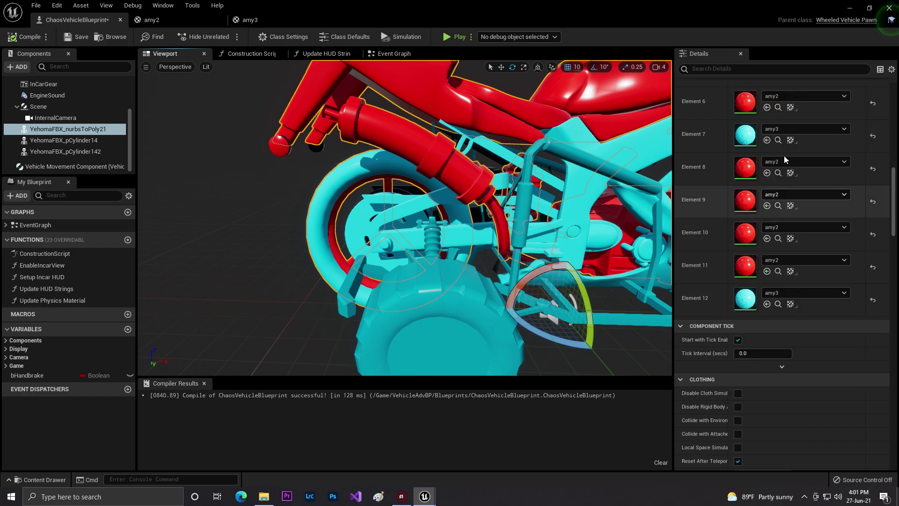
{"action": "left_click", "coordinate": [790, 131]}
{"action": "left_click", "coordinate": [792, 228]}
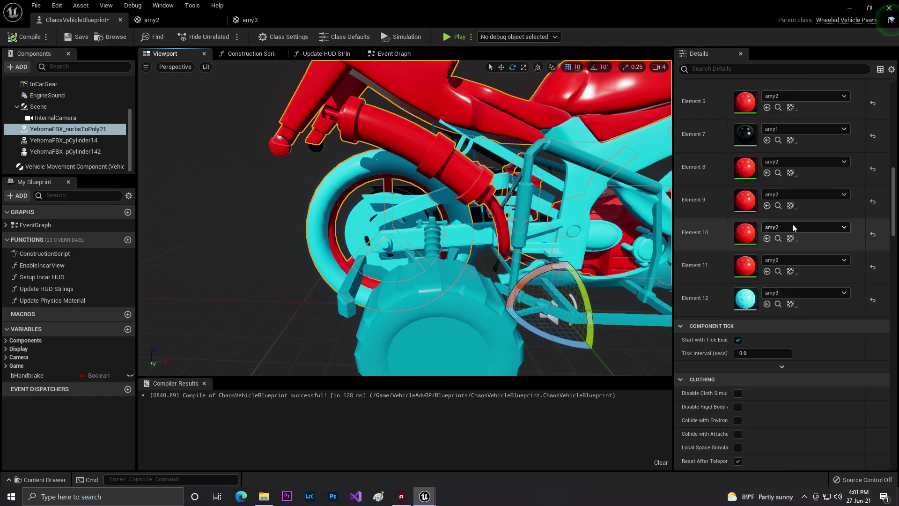
{"action": "left_click", "coordinate": [791, 131]}
{"action": "left_click", "coordinate": [796, 276]}
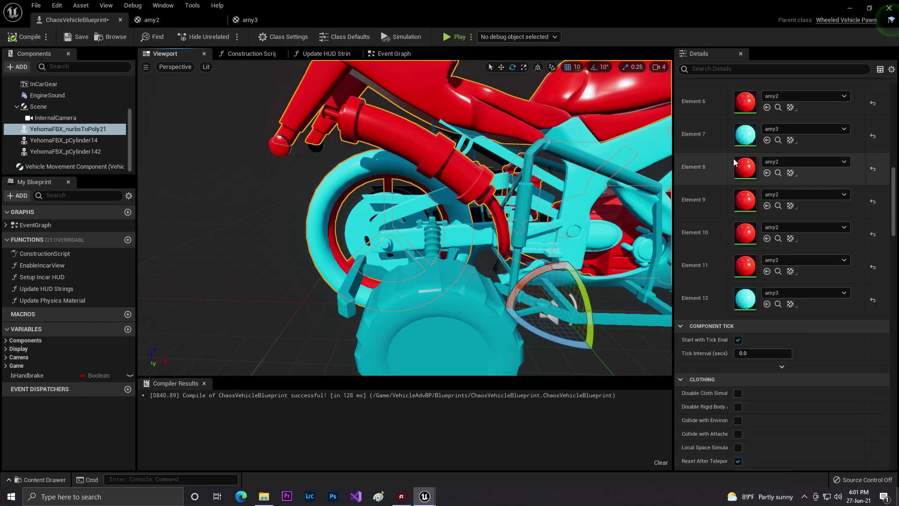
Assign the amy1 material to Element 5 of YehomaFBX_nurbsToPoly21, the tyres, and check the bike
{"action": "scroll", "coordinate": [842, 161], "scroll_direction": "up", "scroll_amount": 1}
{"action": "scroll", "coordinate": [807, 161], "scroll_direction": "up", "scroll_amount": 2}
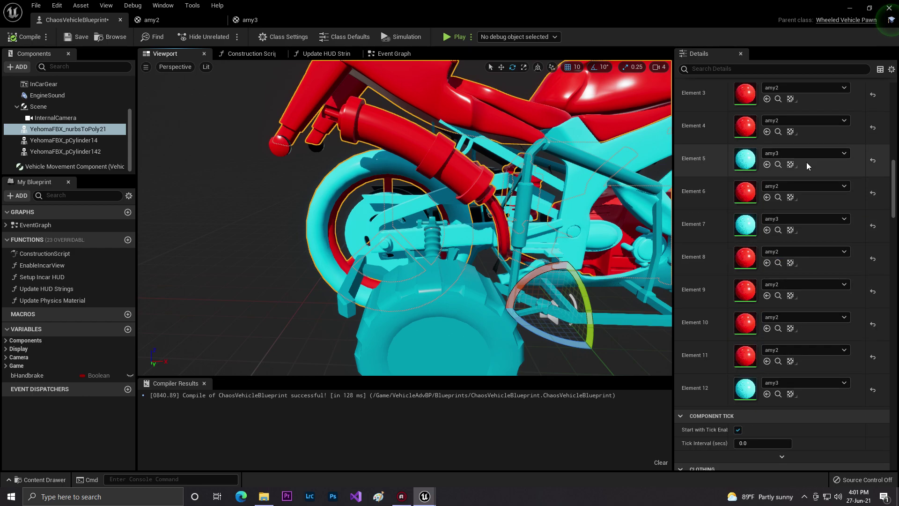
{"action": "left_click", "coordinate": [794, 158]}
{"action": "left_click", "coordinate": [790, 291]}
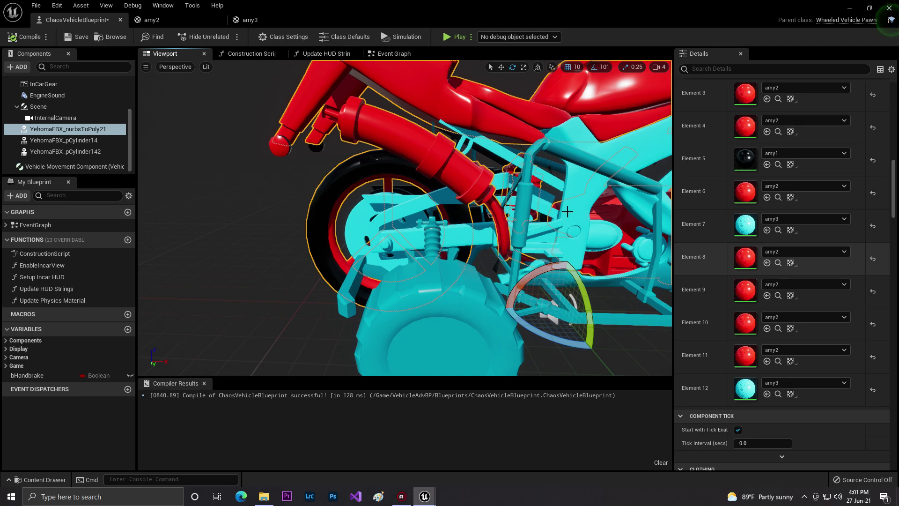
{"action": "right_click_drag", "start_coordinate": [405, 217], "coordinate": [368, 215]}
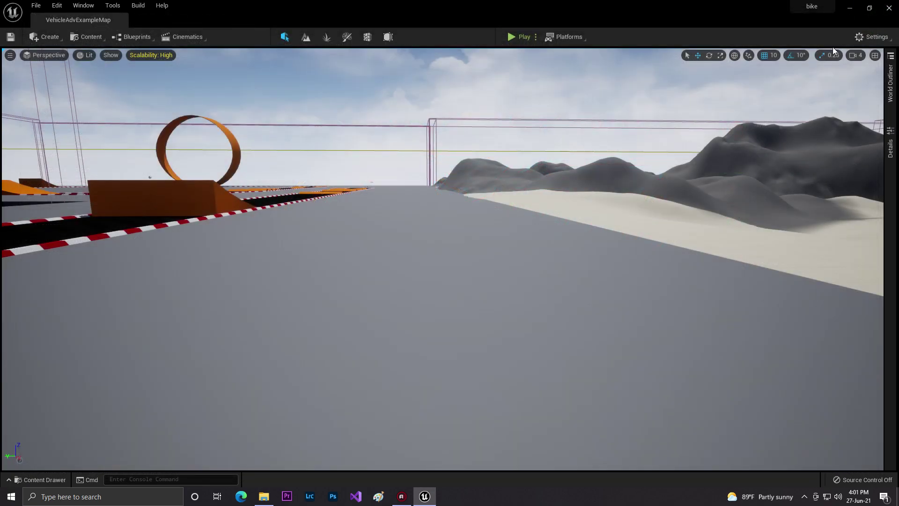
Play the level, drive the motorcycle past the orange loop into the hills while steering both ways, and stop the play session
{"action": "key", "text": "ctrl+space"}
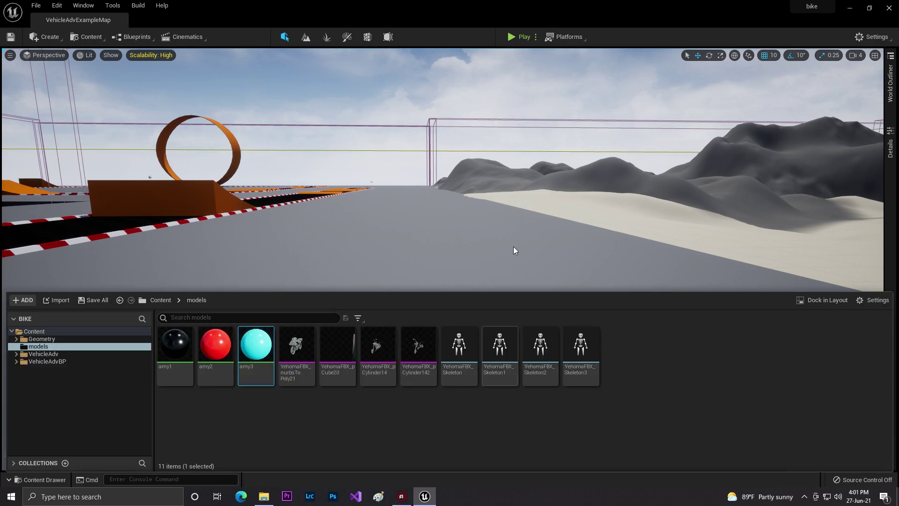
{"action": "left_click", "coordinate": [513, 36]}
{"action": "key", "text": "w"}
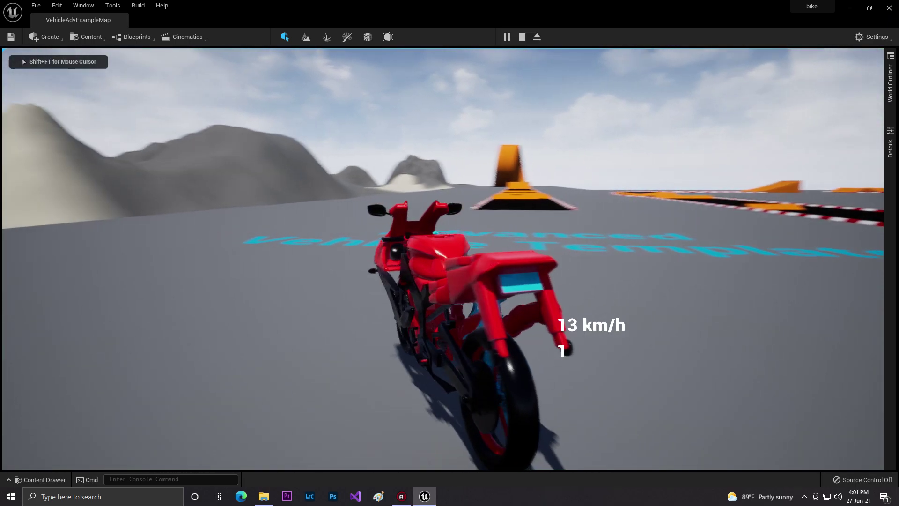
{"action": "key", "text": "d"}
{"action": "key", "text": "d"}
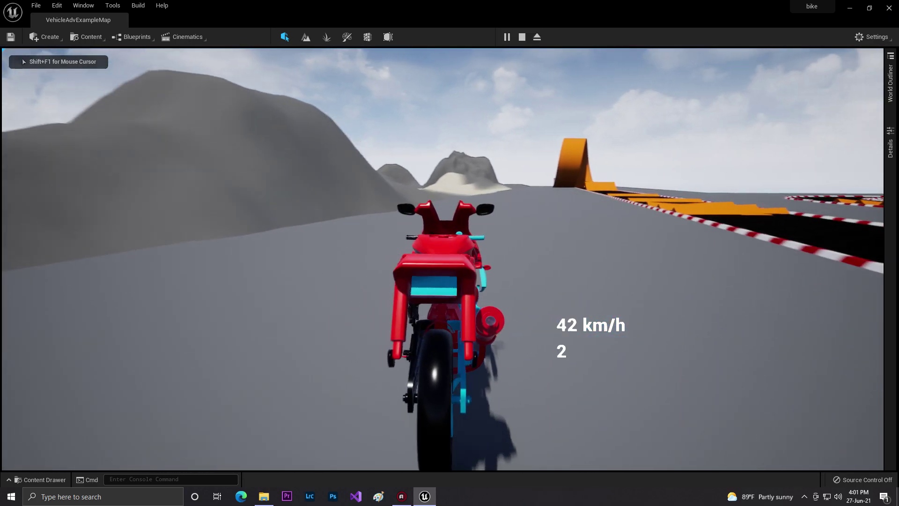
{"action": "key", "text": "a"}
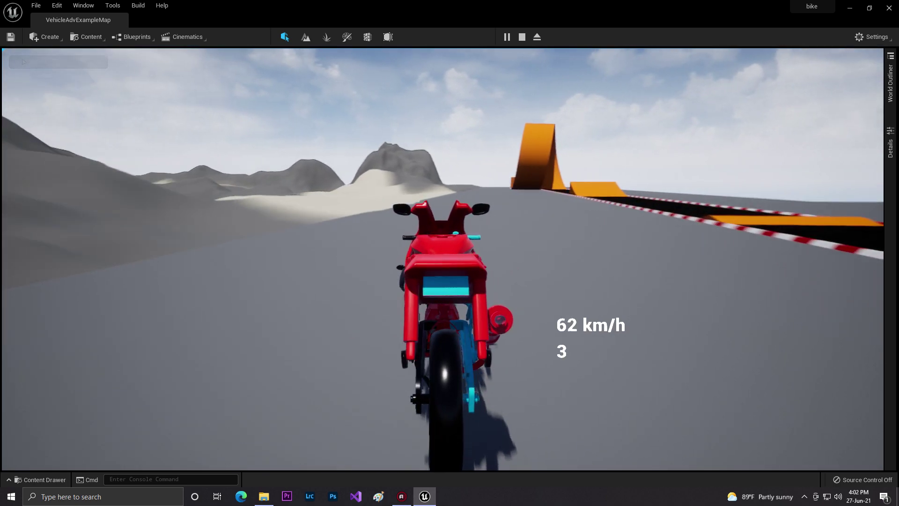
{"action": "key", "text": "d"}
{"action": "key", "text": "a"}
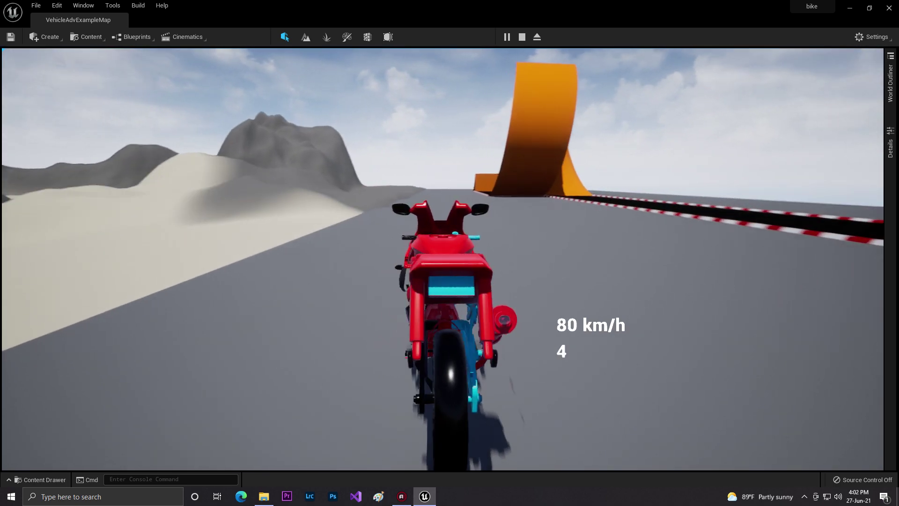
{"action": "key", "text": "a"}
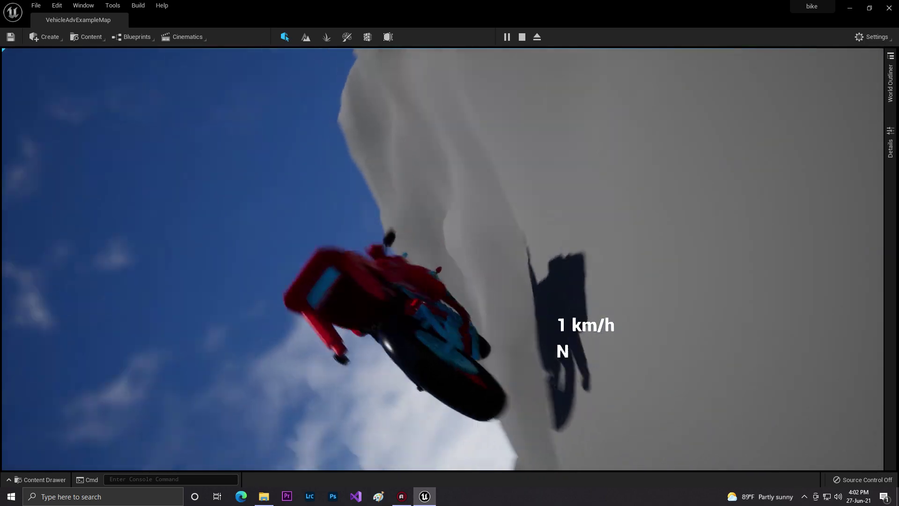
{"action": "key", "text": "Escape"}
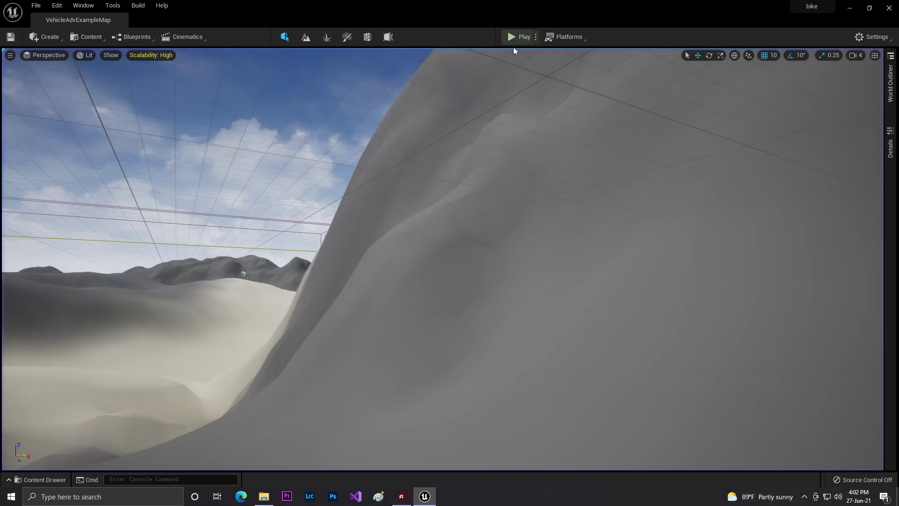
Play the level again, ride straight along the black track up to the orange loop, and end the session
{"action": "left_click", "coordinate": [518, 41]}
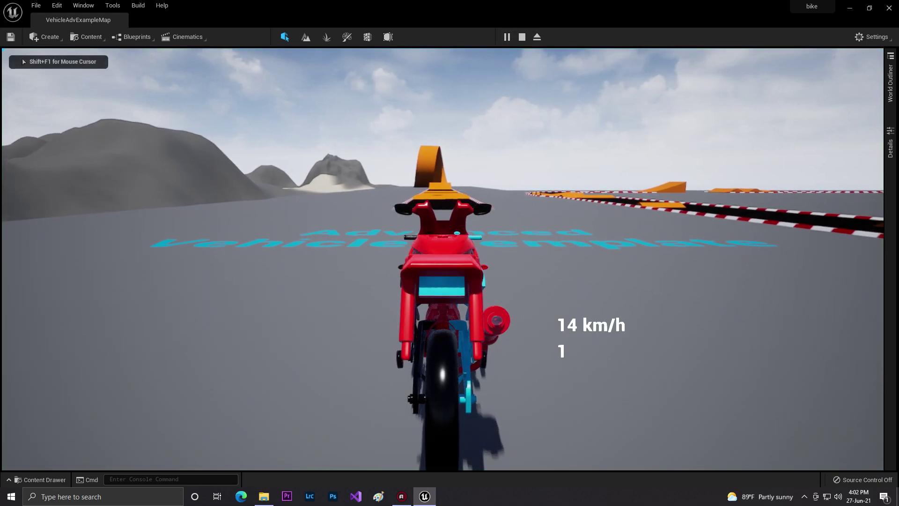
{"action": "key", "text": "w"}
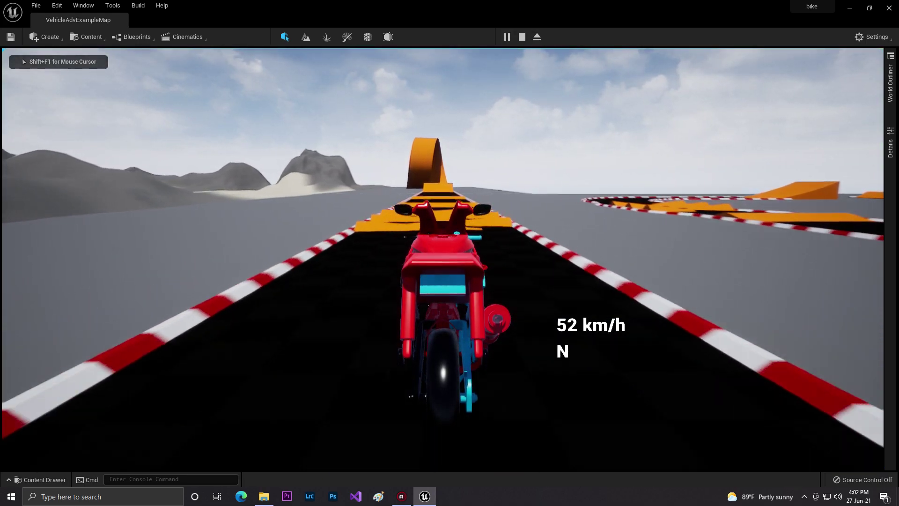
{"action": "key", "text": "w"}
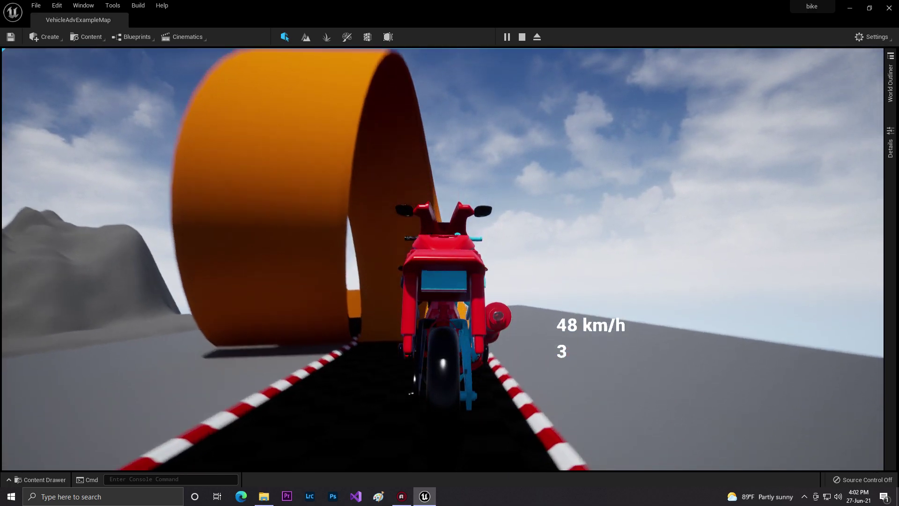
{"action": "key", "text": "Escape"}
Open ChaosVehicleBlueprint from VehicleAdvBP > Blueprints and show the motorcycle in its 3D viewport
{"action": "key", "text": "ctrl+space"}
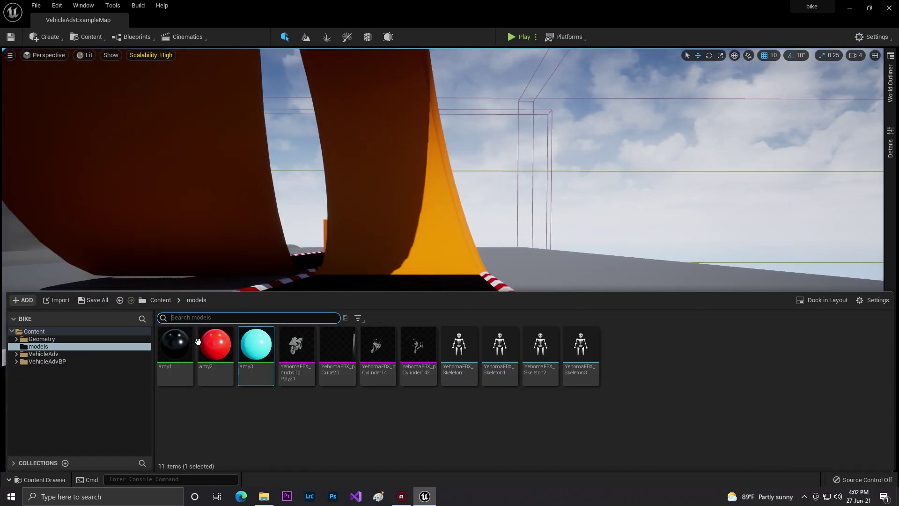
{"action": "left_click", "coordinate": [422, 500]}
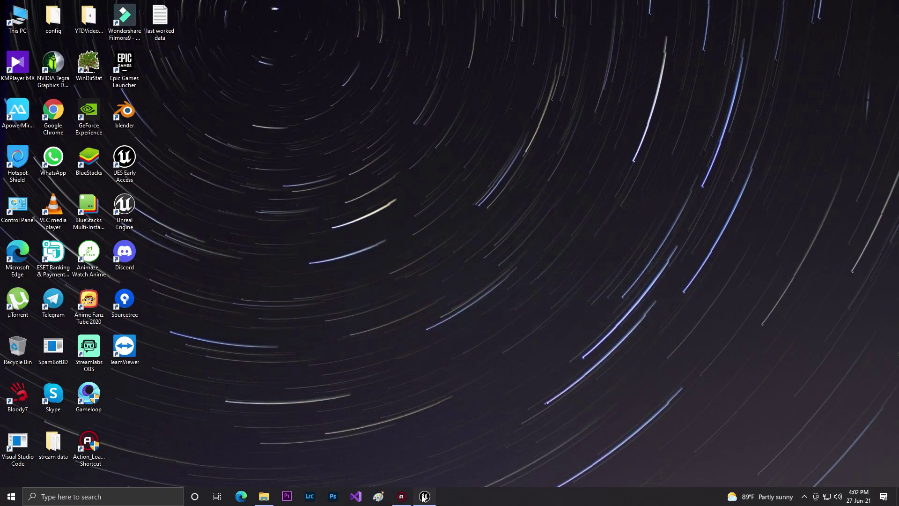
{"action": "left_click", "coordinate": [424, 496]}
{"action": "left_click", "coordinate": [167, 302]}
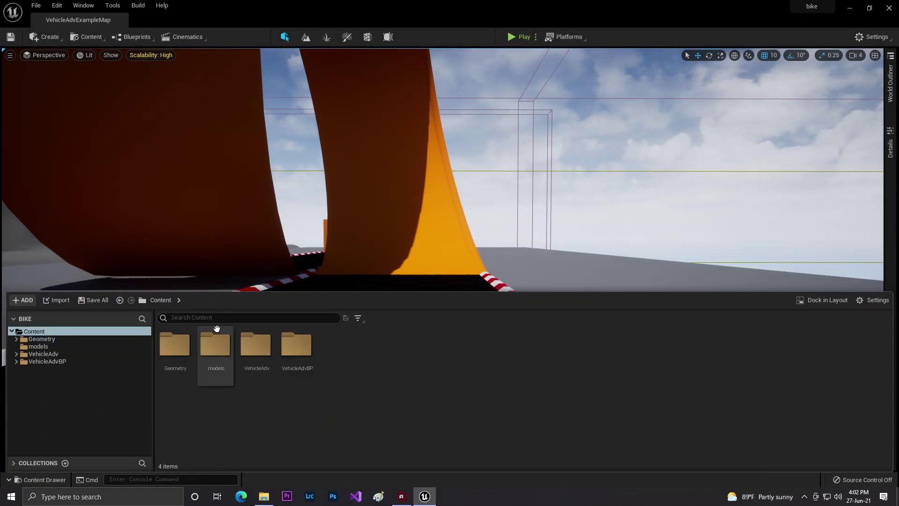
{"action": "double_click", "coordinate": [292, 358]}
{"action": "double_click", "coordinate": [174, 345]}
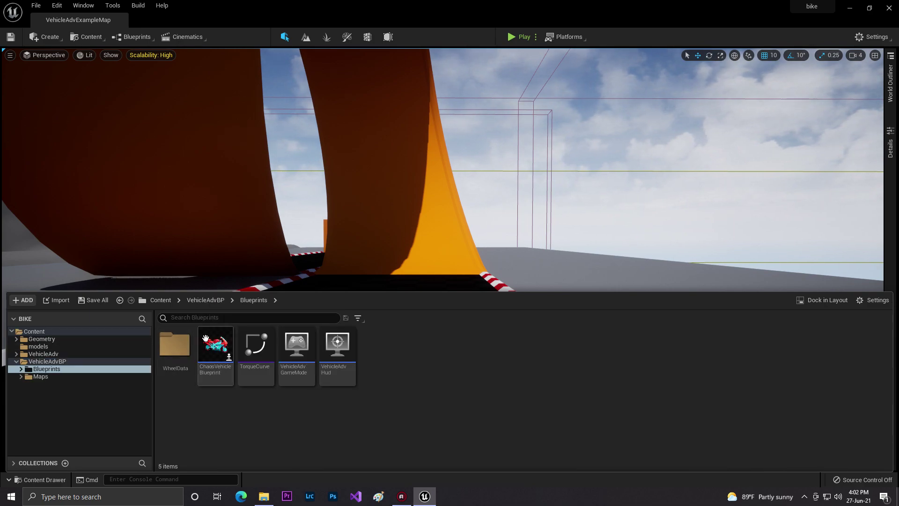
{"action": "double_click", "coordinate": [206, 343]}
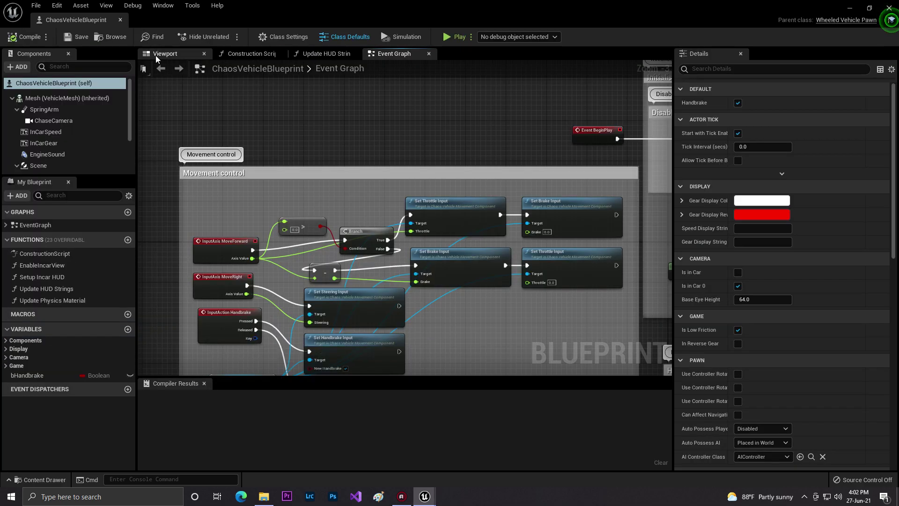
{"action": "left_click", "coordinate": [160, 54]}
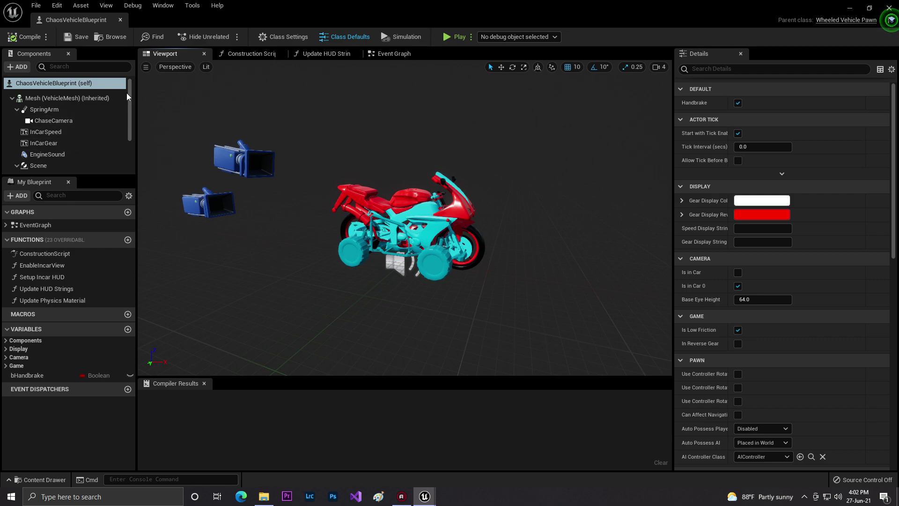
Select the components YehomaFBX_nurbsToPoly21, pCylinder14 and pCylinder142 together and set their scale to 7.0 on X, Y and Z
{"action": "left_click_drag", "start_coordinate": [132, 104], "coordinate": [127, 140]}
{"action": "left_click", "coordinate": [65, 129]}
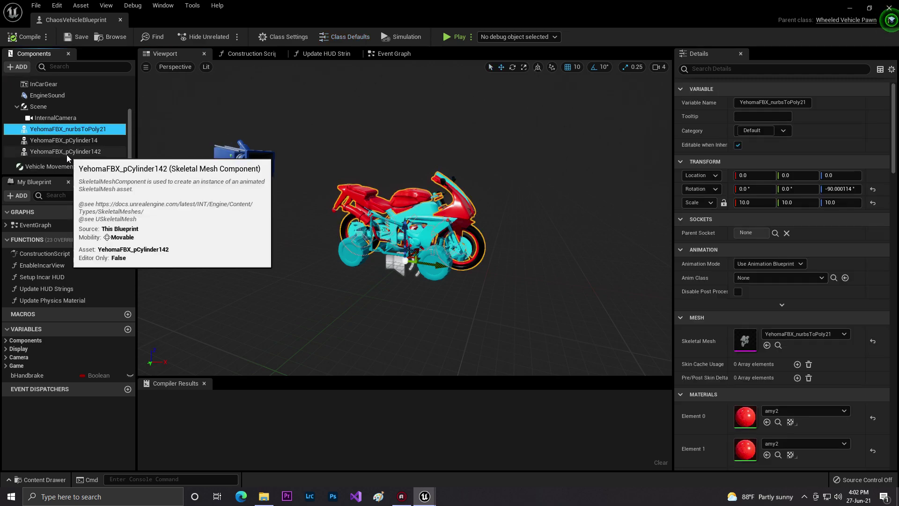
{"action": "left_click", "coordinate": [67, 152], "text": "shift"}
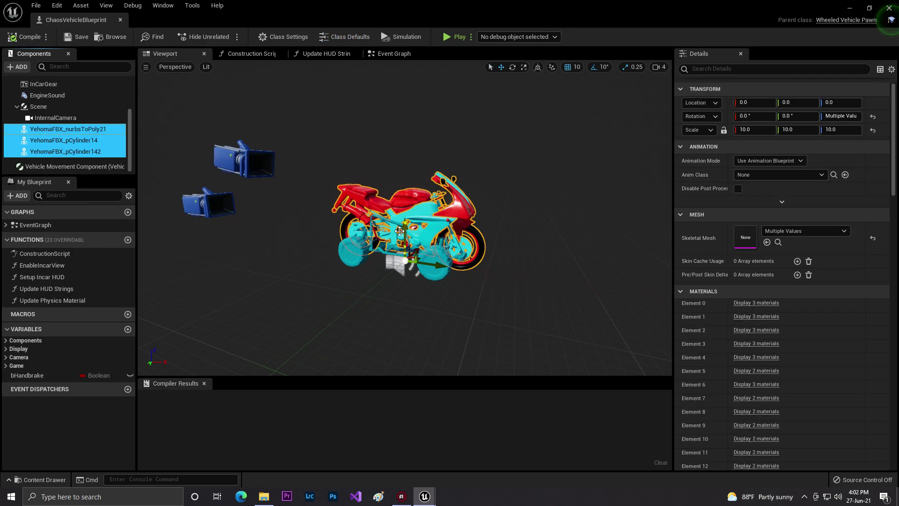
{"action": "left_click", "coordinate": [762, 134]}
{"action": "type", "text": "0."}
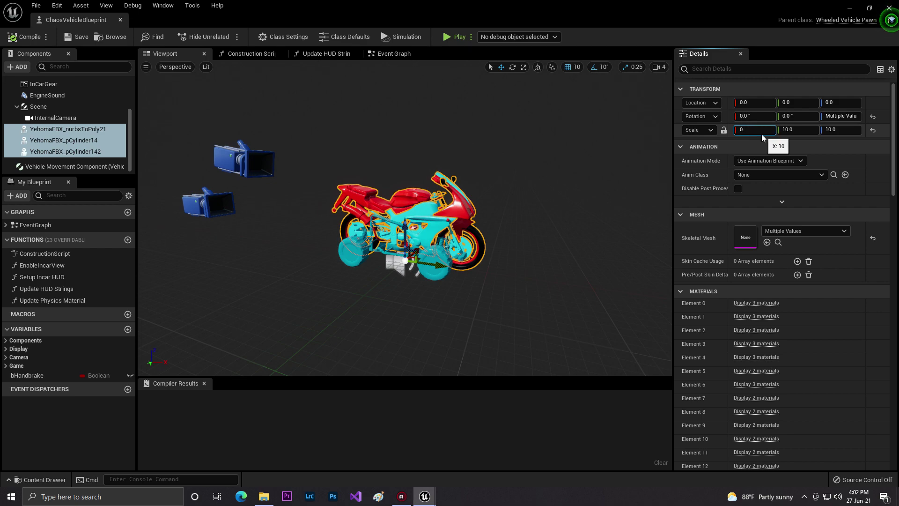
{"action": "type", "text": "7"}
{"action": "key", "text": "Return"}
{"action": "left_click", "coordinate": [796, 132]}
{"action": "type", "text": "10."}
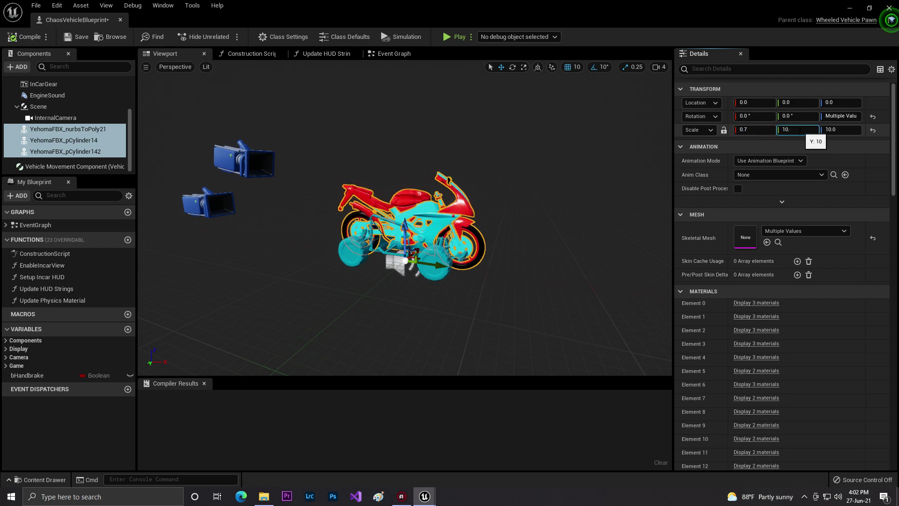
{"action": "type", "text": ".7"}
{"action": "key", "text": "Return"}
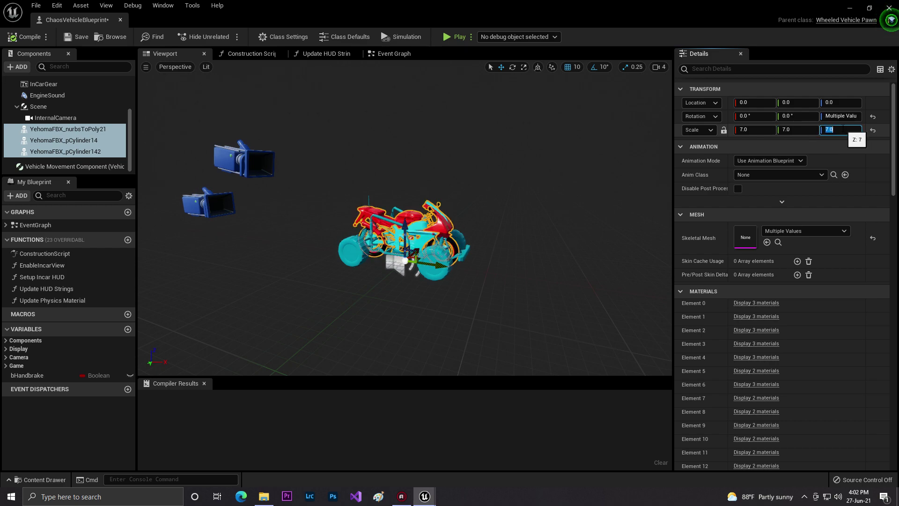
Compile and save the blueprint, inspect the resized motorcycle relative to the ChaseCamera, and return to the level
{"action": "left_click", "coordinate": [90, 40]}
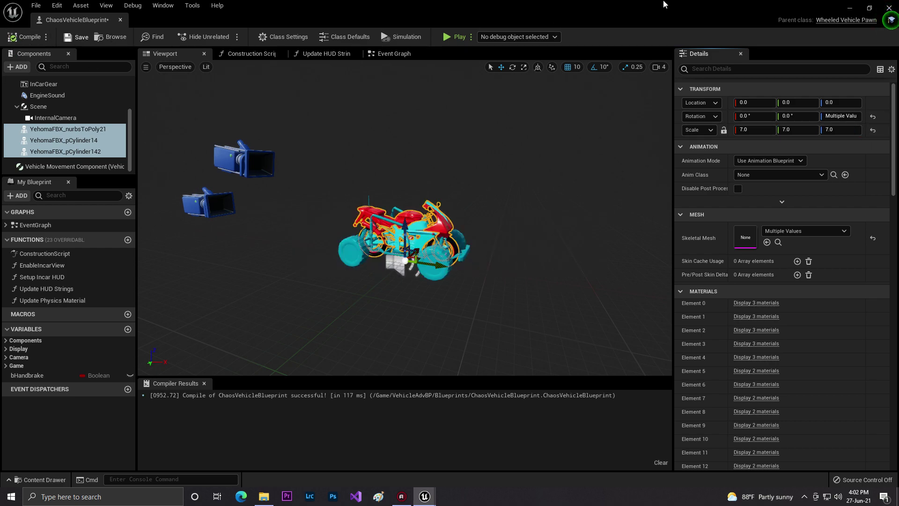
{"action": "left_click", "coordinate": [245, 160]}
{"action": "right_click_drag", "start_coordinate": [246, 160], "coordinate": [292, 161]}
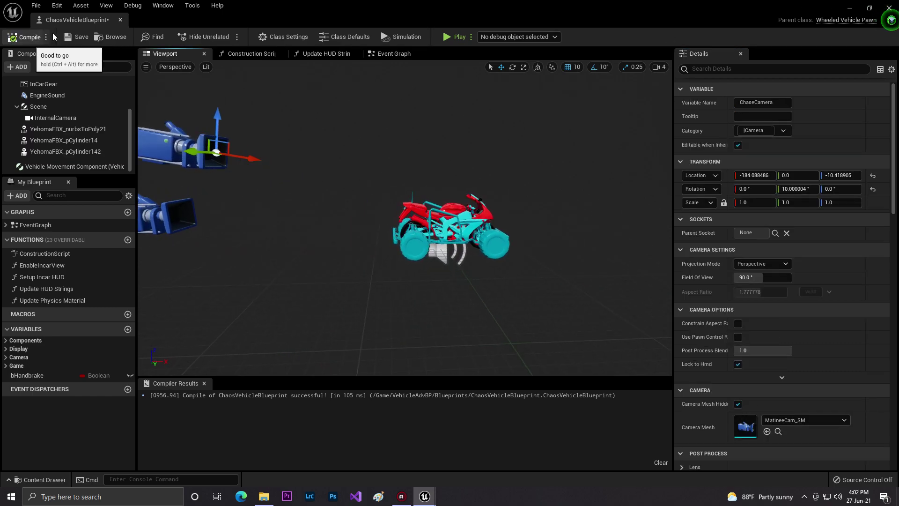
{"action": "left_click", "coordinate": [850, 8]}
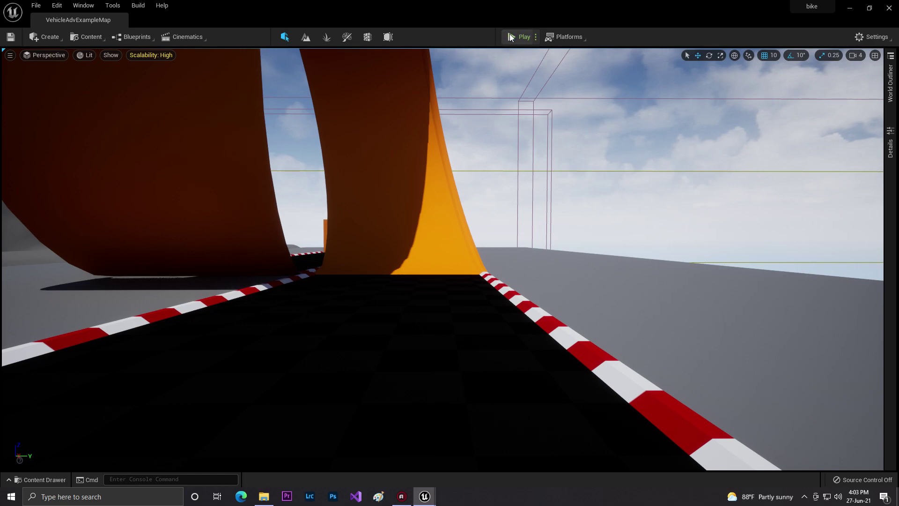
Test-drive the resized motorcycle over the track ramps and across the hills, steering both ways, and stop the session
{"action": "left_click", "coordinate": [510, 35]}
{"action": "key", "text": "a"}
{"action": "key", "text": "w"}
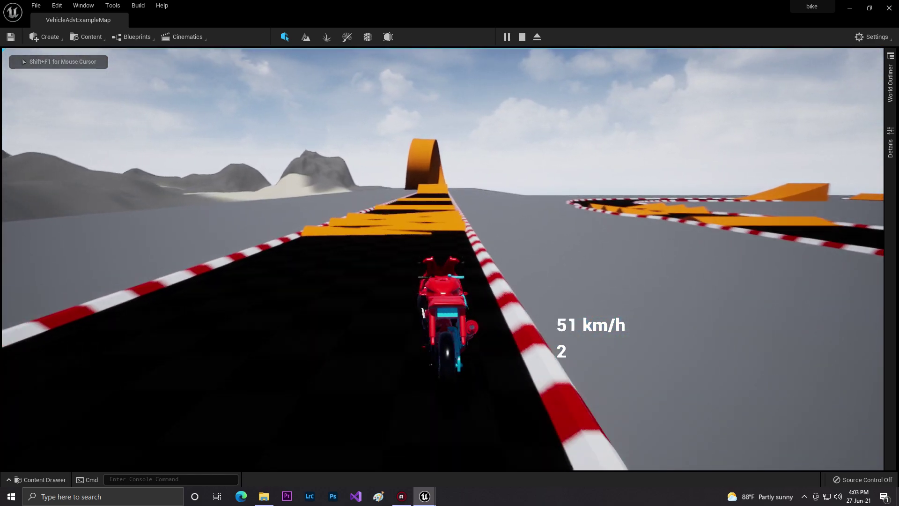
{"action": "key", "text": "a"}
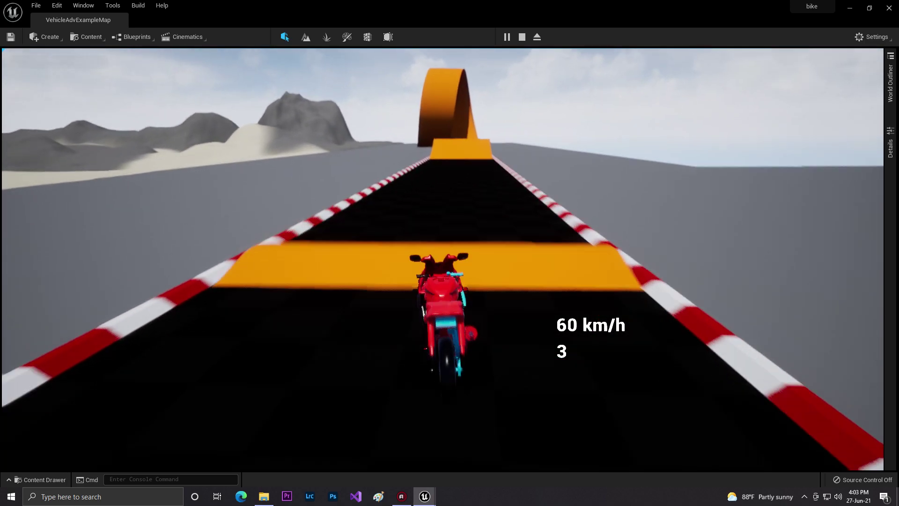
{"action": "key", "text": "d"}
{"action": "key", "text": "a"}
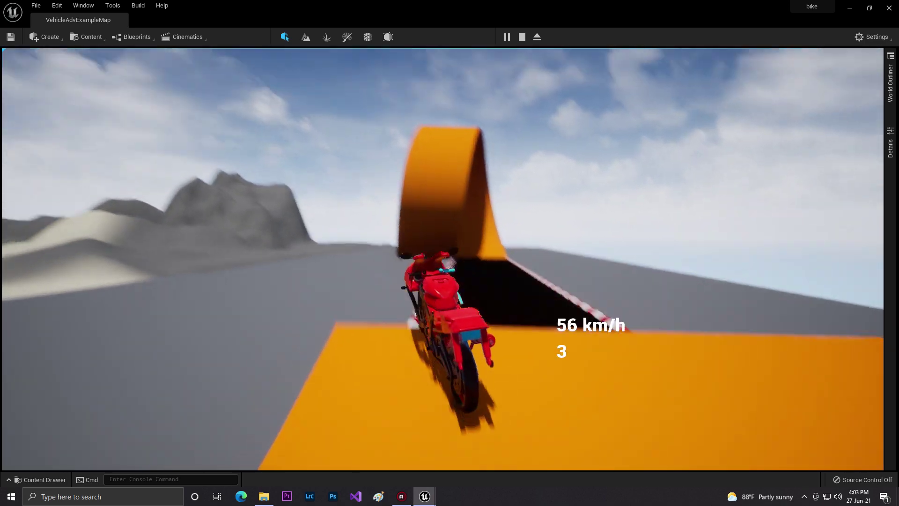
{"action": "key", "text": "s"}
{"action": "key", "text": "w"}
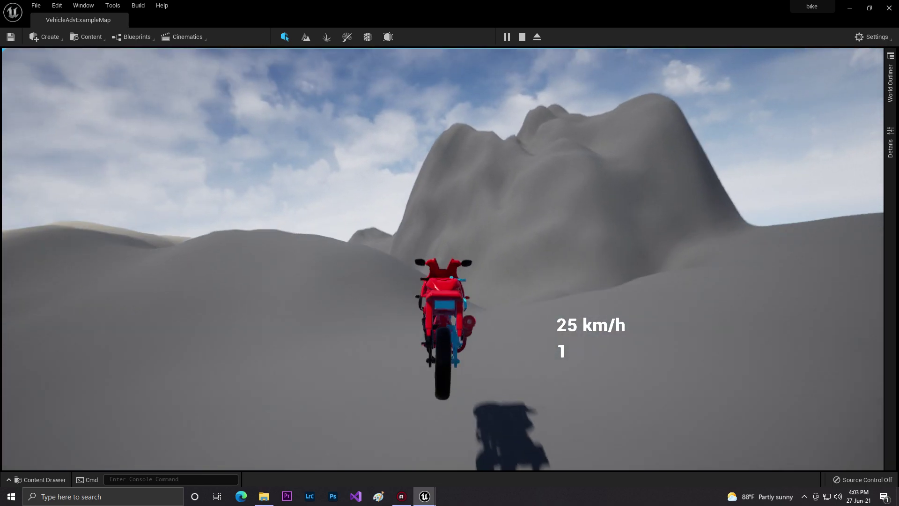
{"action": "key", "text": "a"}
{"action": "key", "text": "w"}
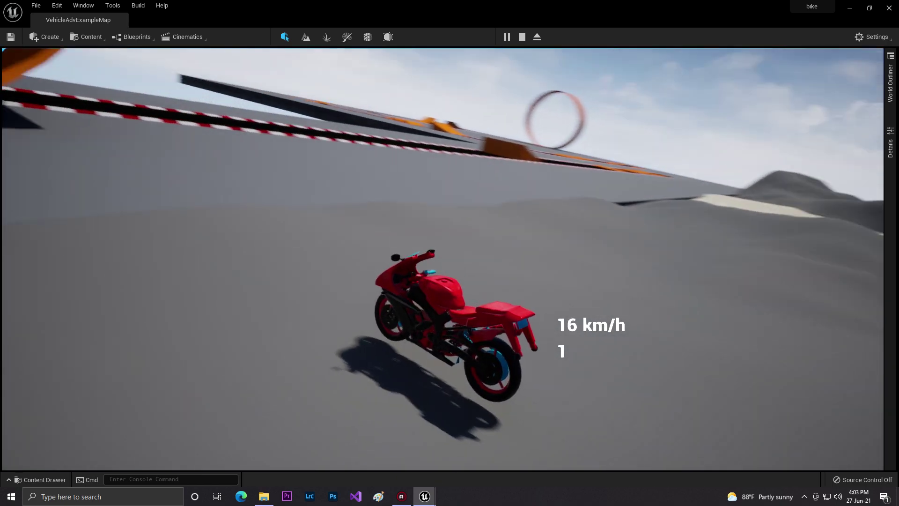
{"action": "key", "text": "w"}
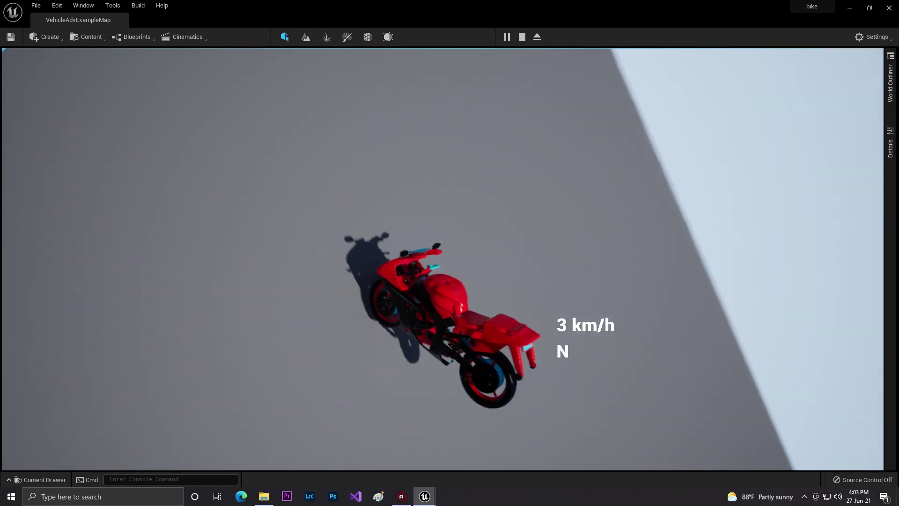
{"action": "key", "text": "Escape"}
Return to ChaosVehicleBlueprint, select the three Yehoma components and inspect their height against the buggy wheels up close
{"action": "key", "text": "ctrl+space"}
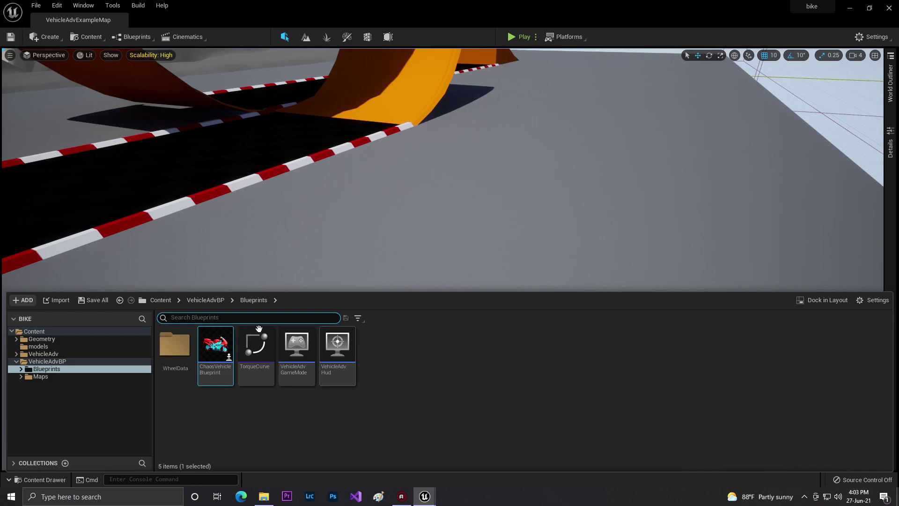
{"action": "double_click", "coordinate": [213, 336]}
{"action": "left_click", "coordinate": [66, 128]}
{"action": "left_click", "coordinate": [66, 152], "text": "shift"}
{"action": "key", "text": "f"}
{"action": "right_click_drag", "start_coordinate": [539, 175], "coordinate": [557, 171]}
{"action": "key", "text": "w"}
{"action": "key", "text": "a"}
{"action": "right_click_drag", "start_coordinate": [535, 137], "coordinate": [474, 159]}
{"action": "key", "text": "d"}
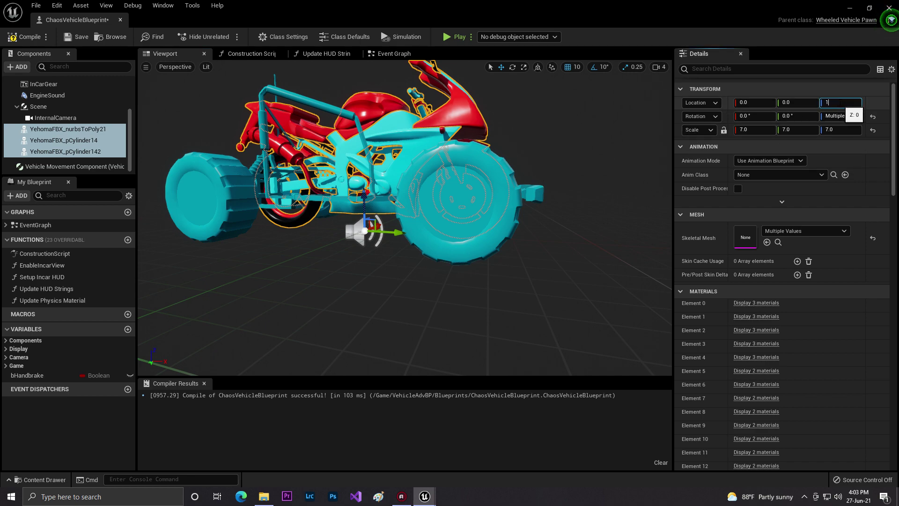
Try a Z location of 1 for the three motorcycle components, and settle on a Z location of -1
{"action": "key", "text": "Return"}
{"action": "type", "text": "-"}
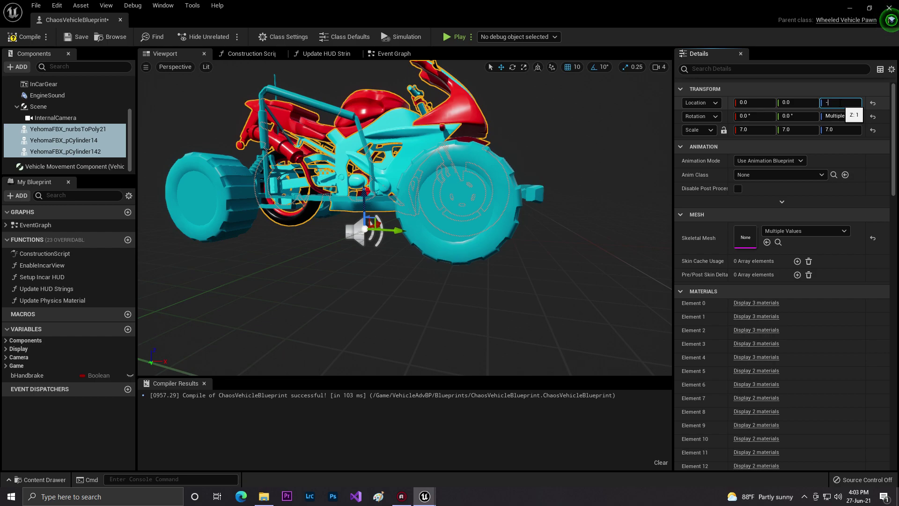
{"action": "type", "text": "1"}
{"action": "key", "text": "Return"}
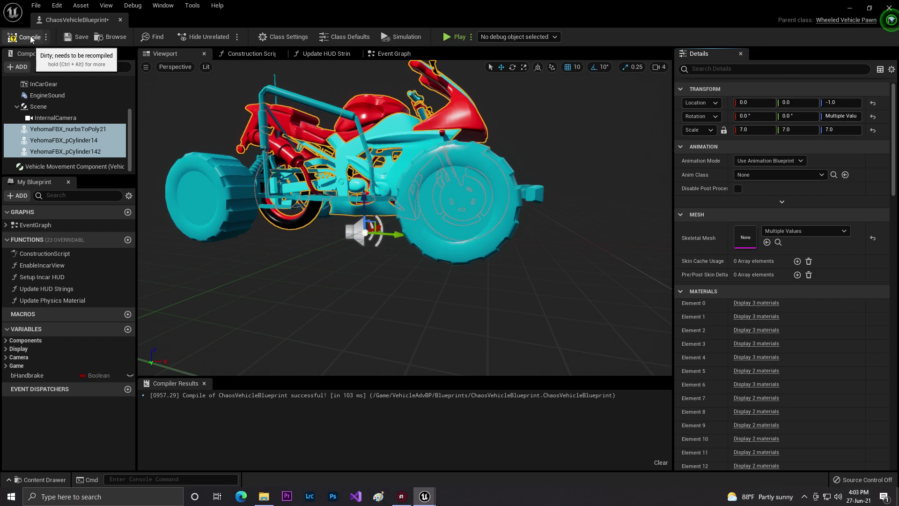
Return to the level, start a play session with the lowered motorcycle, and drive it onto the grey hillside and back off
{"action": "left_click", "coordinate": [849, 8]}
{"action": "left_click", "coordinate": [513, 35]}
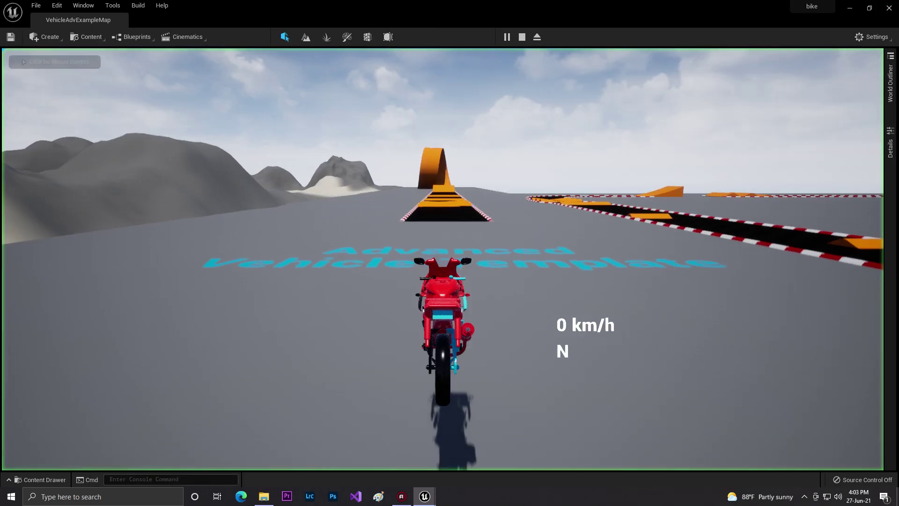
{"action": "key", "text": "a"}
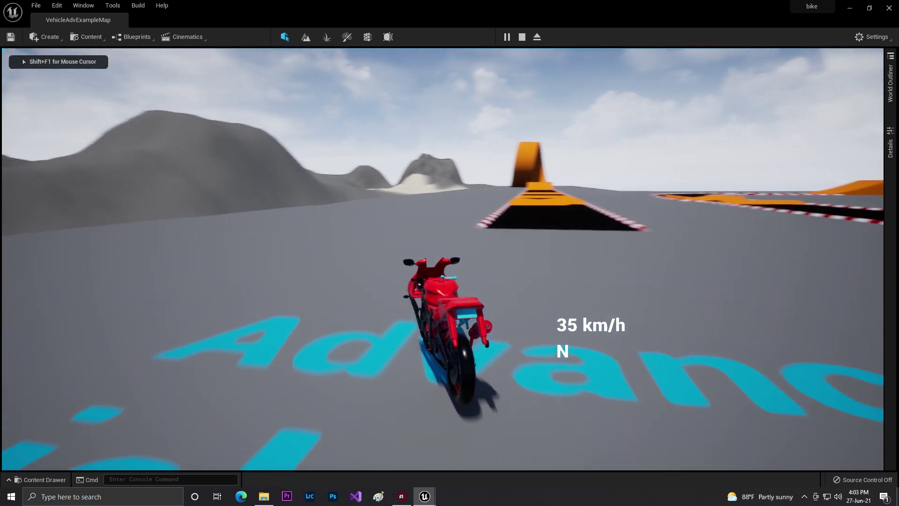
{"action": "key", "text": "w"}
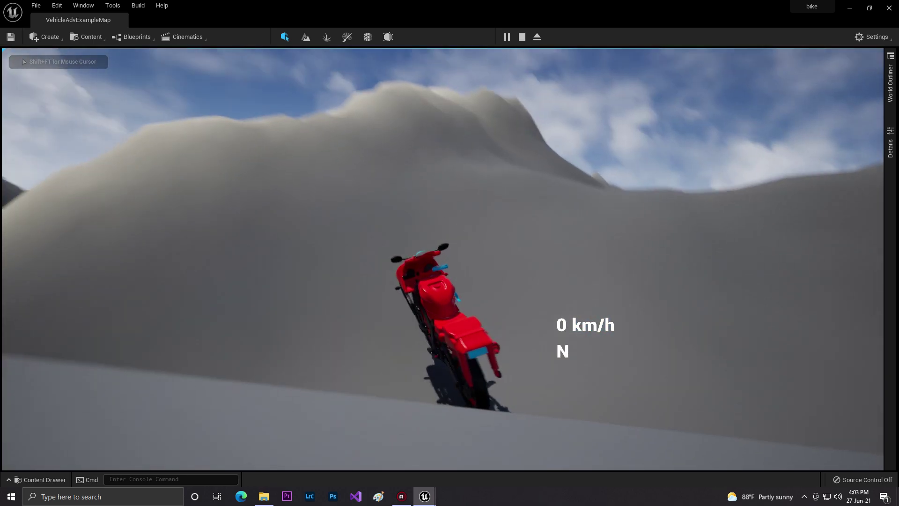
{"action": "key", "text": "d"}
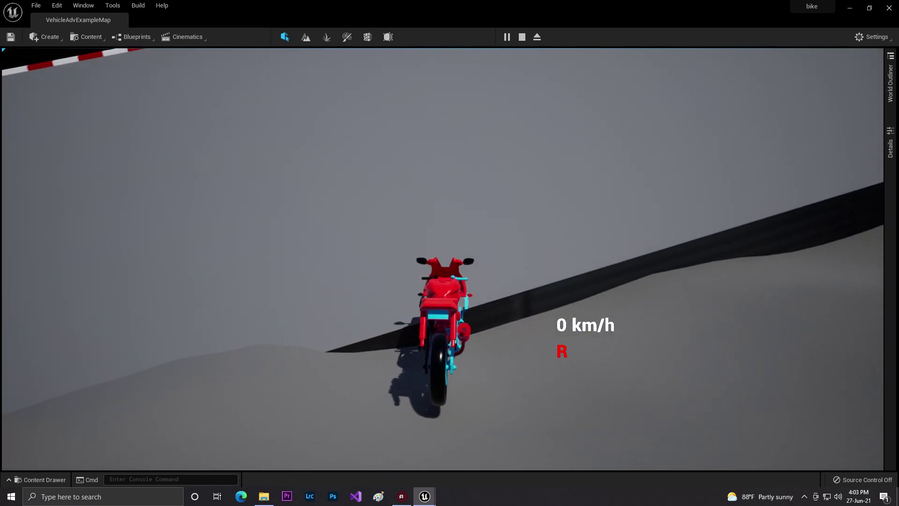
{"action": "key", "text": "w"}
Ride the motorcycle across the flat ground to the orange loop, steering both ways, and drive on past it
{"action": "key", "text": "a"}
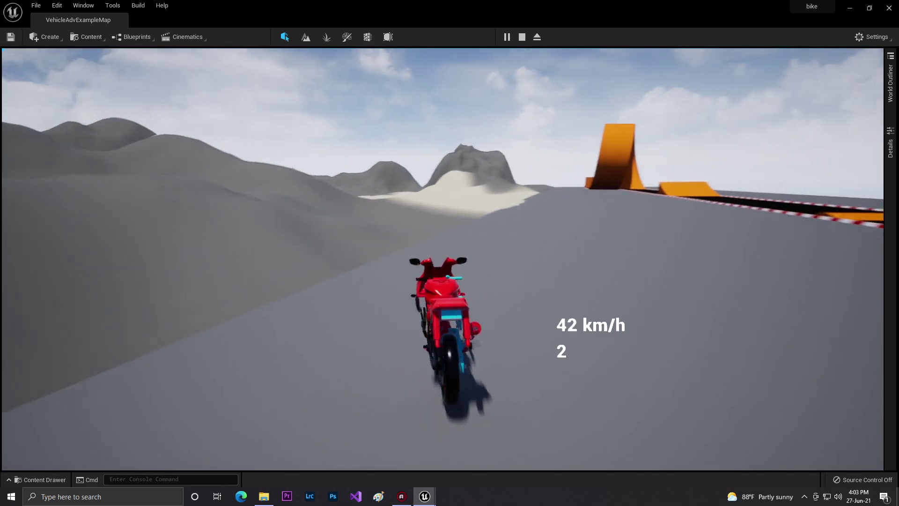
{"action": "key", "text": "d"}
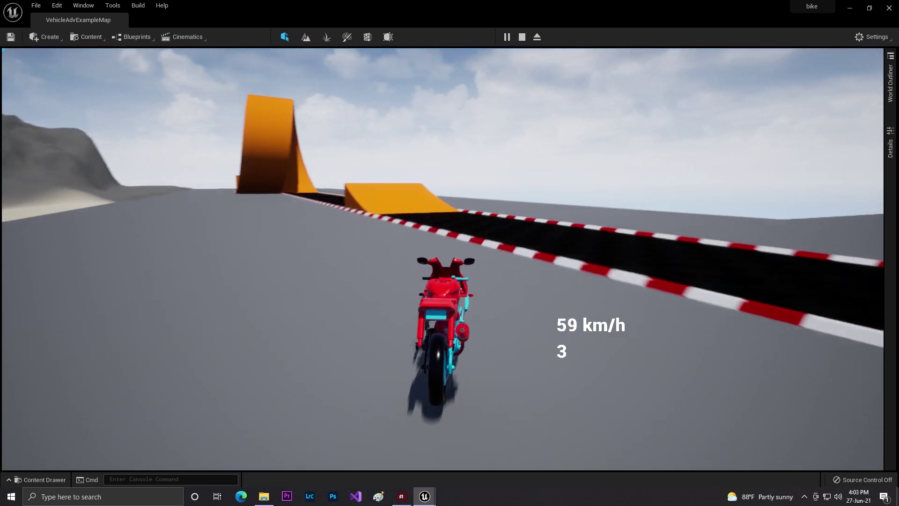
{"action": "key", "text": "a"}
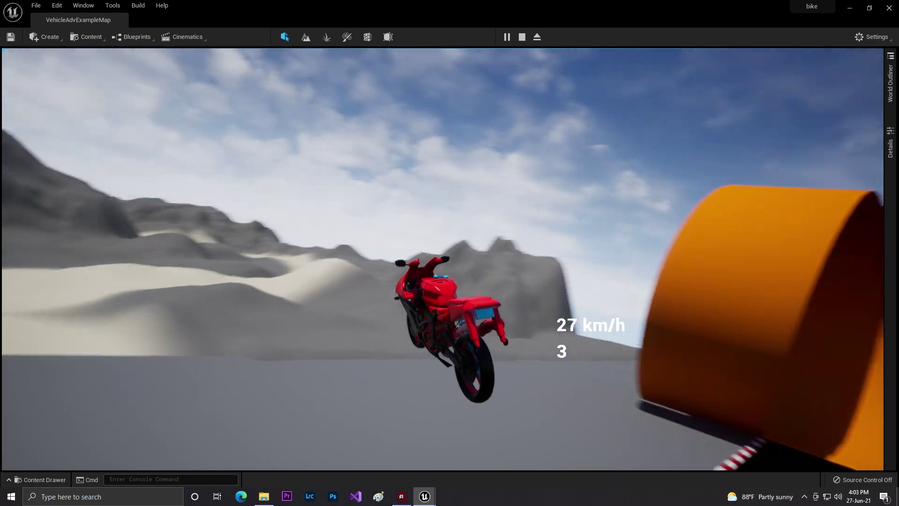
{"action": "key", "text": "w"}
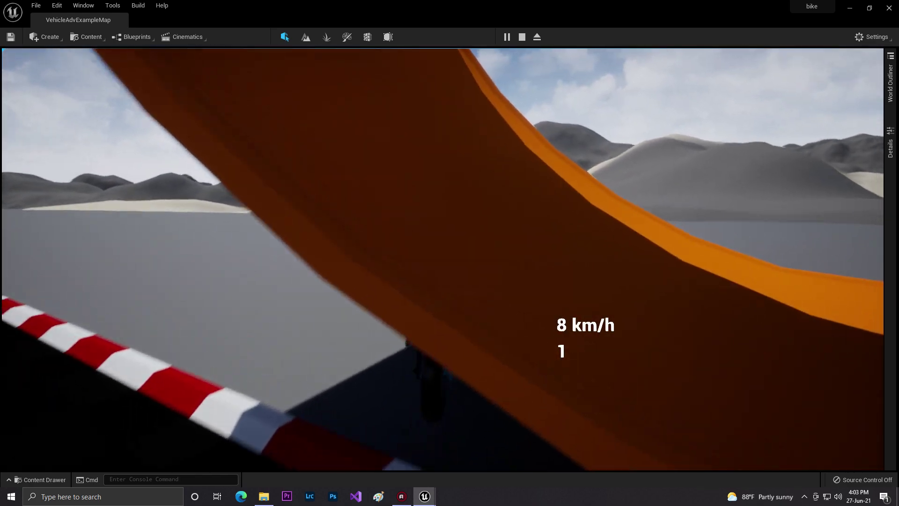
{"action": "key", "text": "w"}
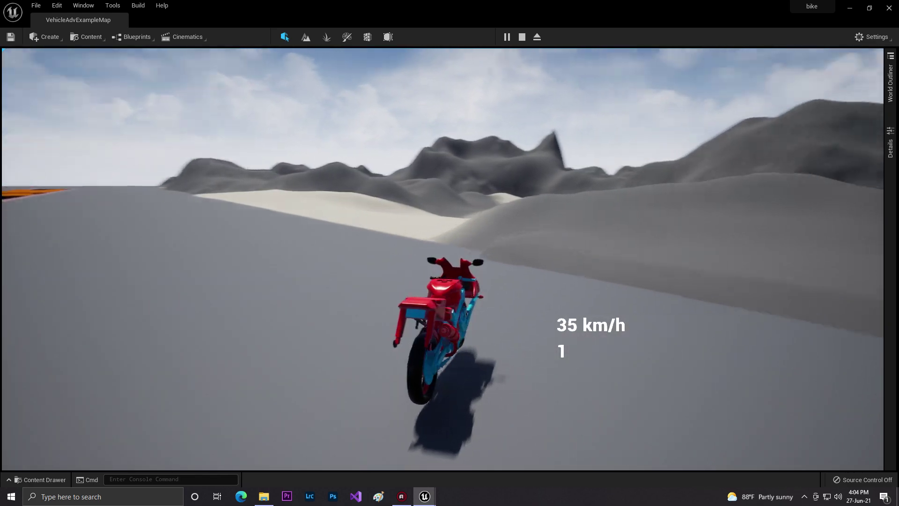
Drive the motorcycle over the sand and back onto the flat ground, then brake near the platform's outer edge
{"action": "key", "text": "a"}
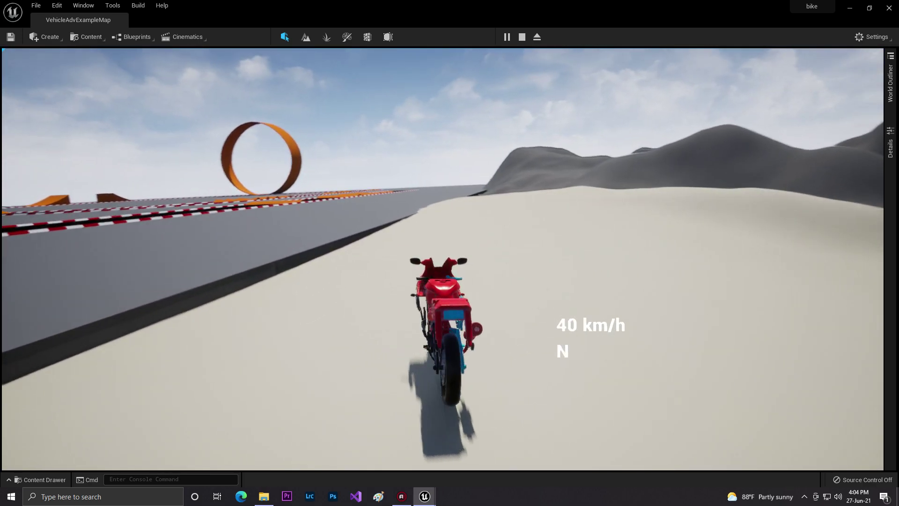
{"action": "key", "text": "a"}
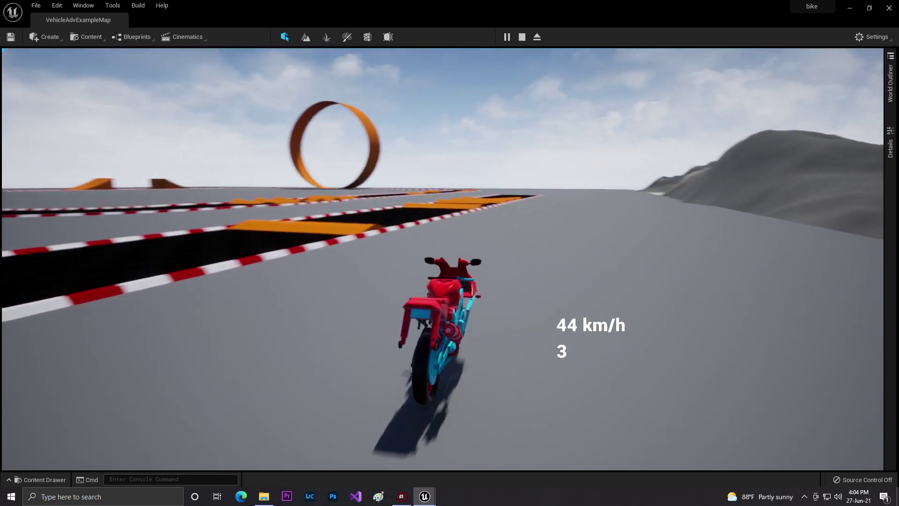
{"action": "key", "text": "d"}
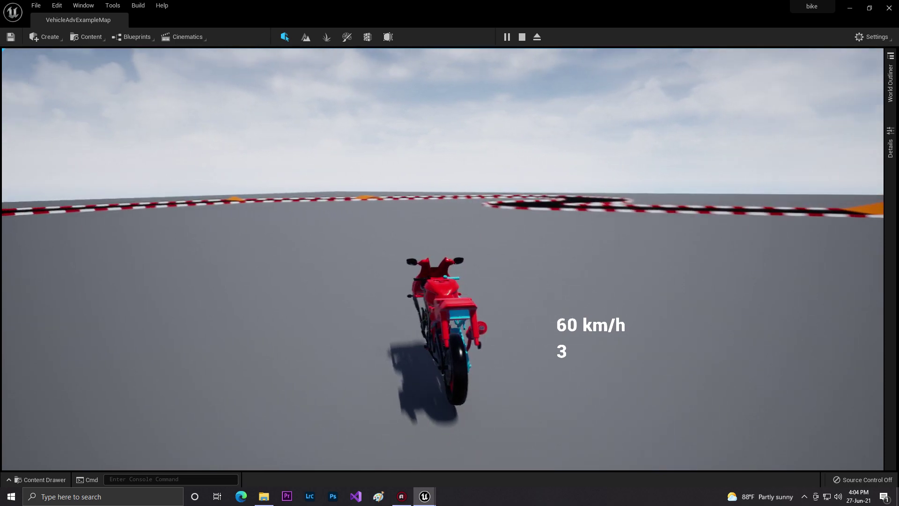
{"action": "key", "text": "s"}
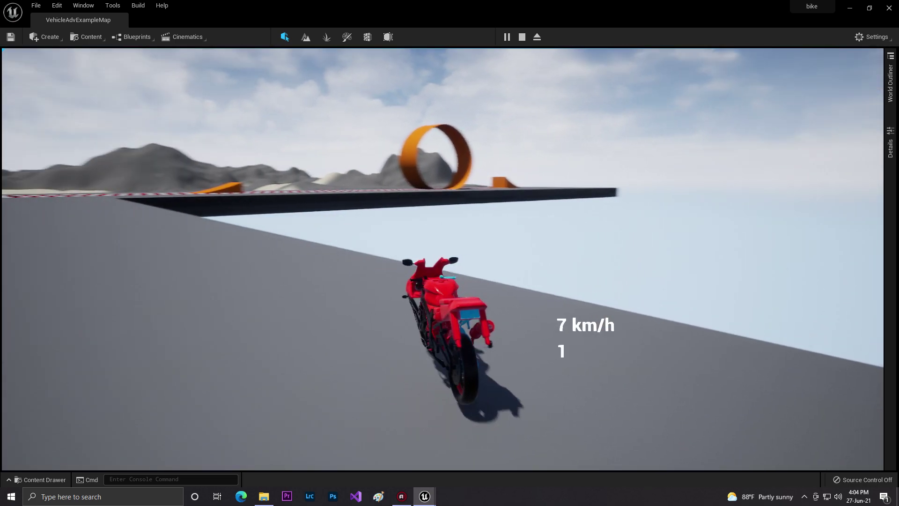
Turn the motorcycle away from the platform edge, ride past the wavy ramps, and steer onto the curbed black track
{"action": "key", "text": "a"}
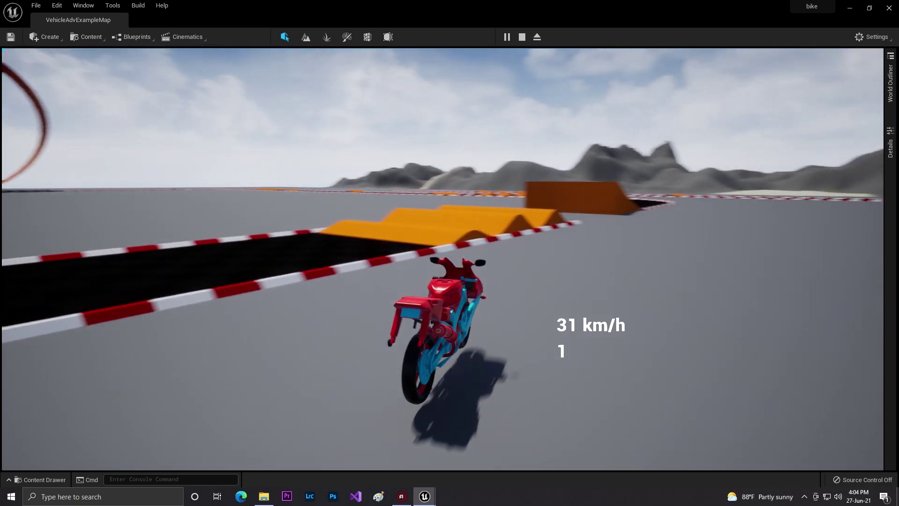
{"action": "key", "text": "a"}
{"action": "key", "text": "d"}
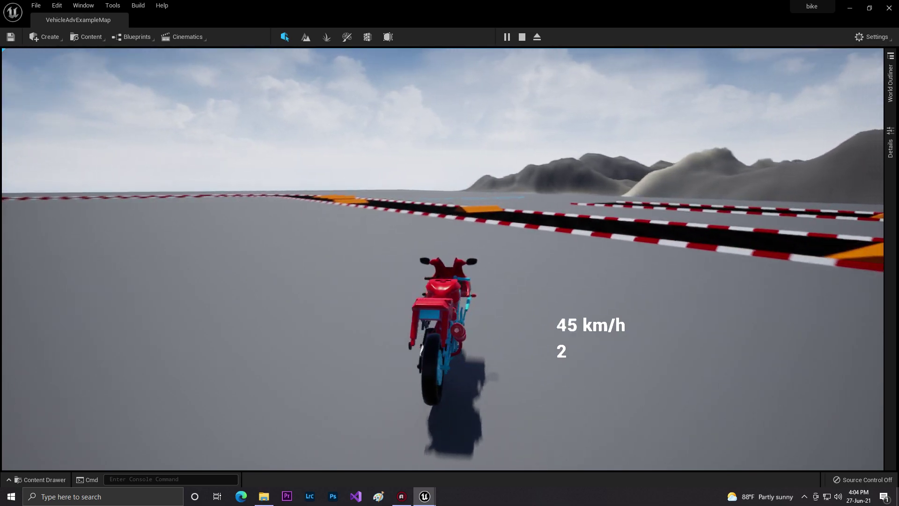
{"action": "key", "text": "d"}
{"action": "key", "text": "a"}
{"action": "key", "text": "a"}
{"action": "key", "text": "d"}
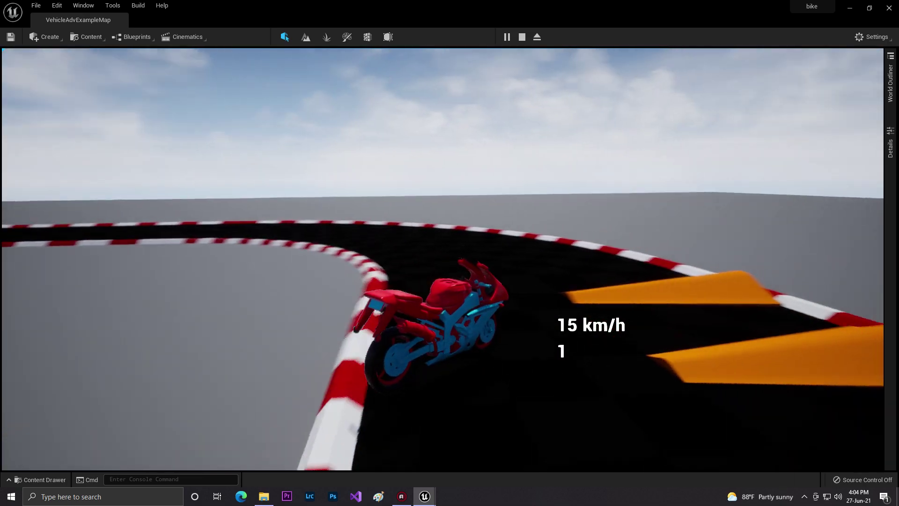